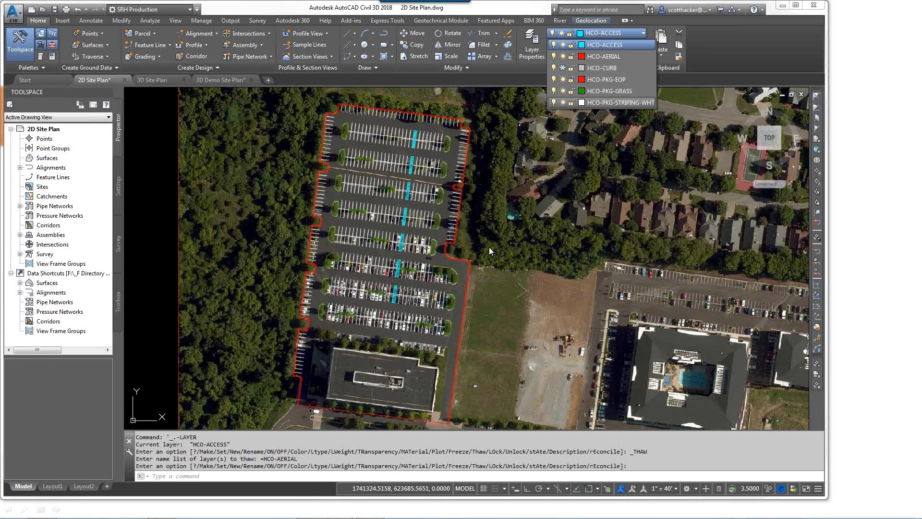
# Close the layer list and view the full extent of the aerial image around the 2D site plan
pyautogui.click(477, 217)
pyautogui.scroll(-2, 480, 219)
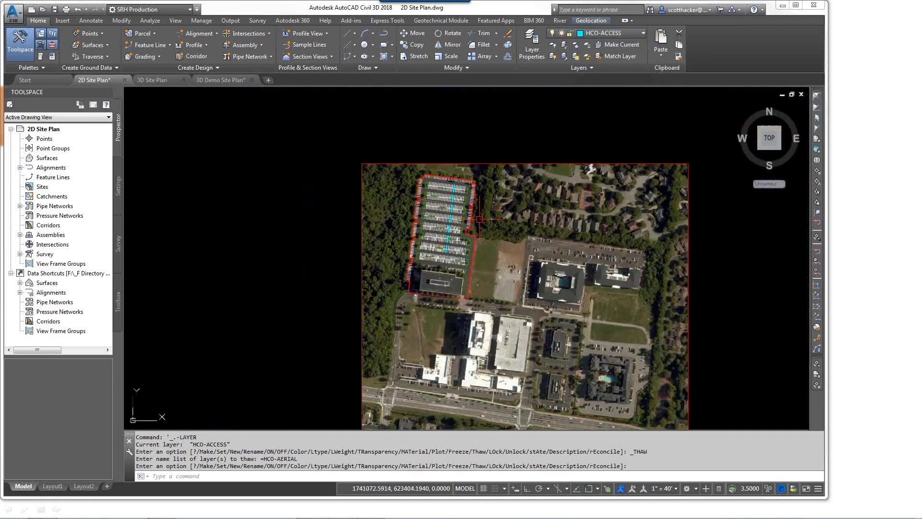
pyautogui.moveTo(523, 262); pyautogui.dragTo(478, 199, button='middle')
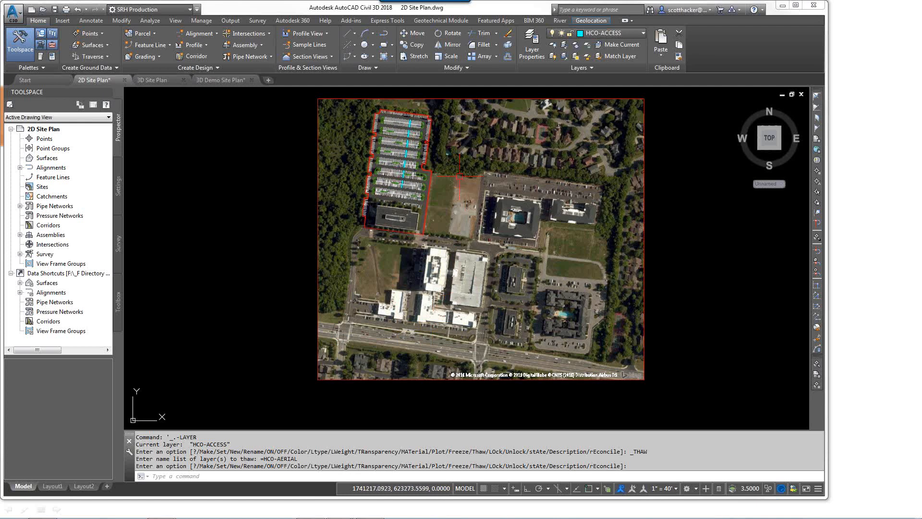
pyautogui.moveTo(459, 215); pyautogui.dragTo(416, 224, button='middle')
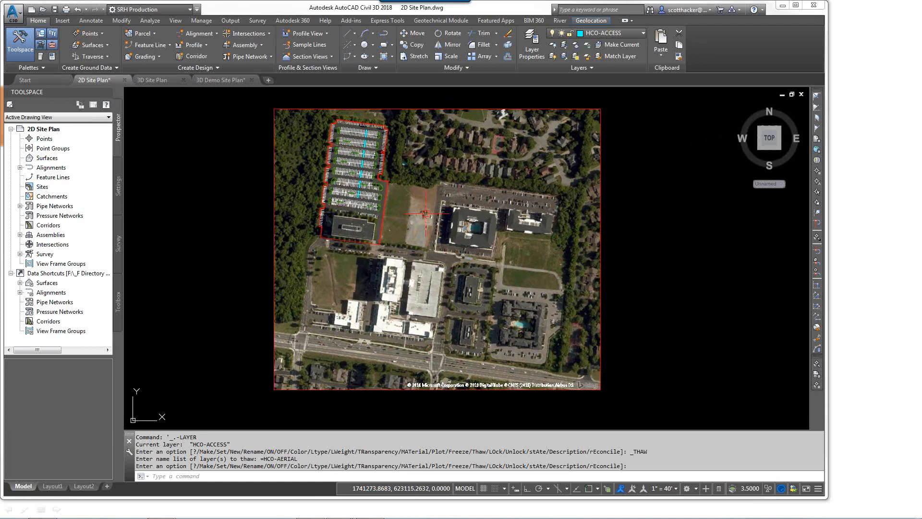
pyautogui.moveTo(425, 214); pyautogui.dragTo(455, 251, button='middle')
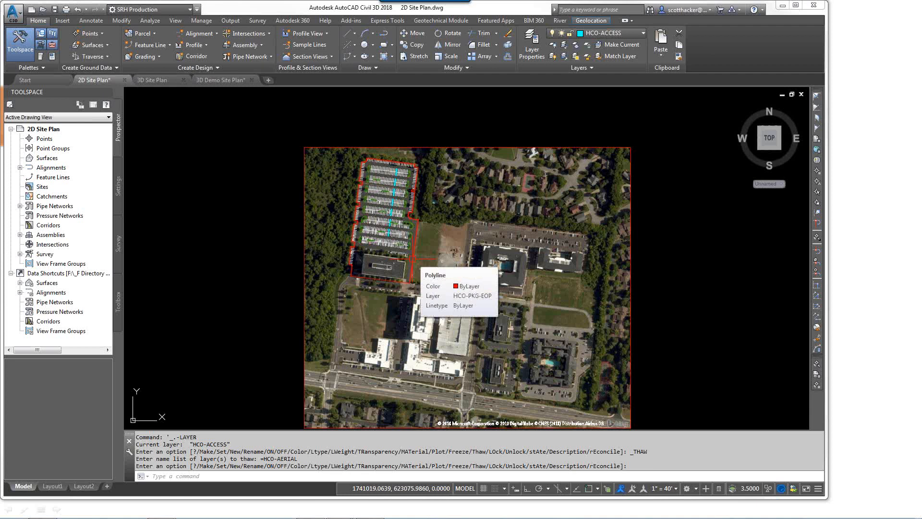
# Examine the parking lot linework over the aerial image, including striping, grass islands, access hatches and edge of pavement
pyautogui.scroll(2, 379, 220)
pyautogui.scroll(6, 377, 218)
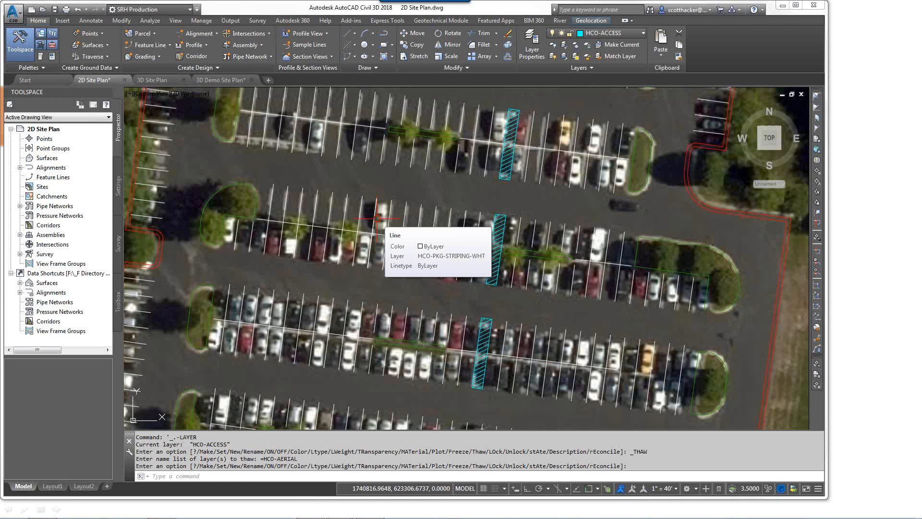
pyautogui.scroll(-2, 376, 218)
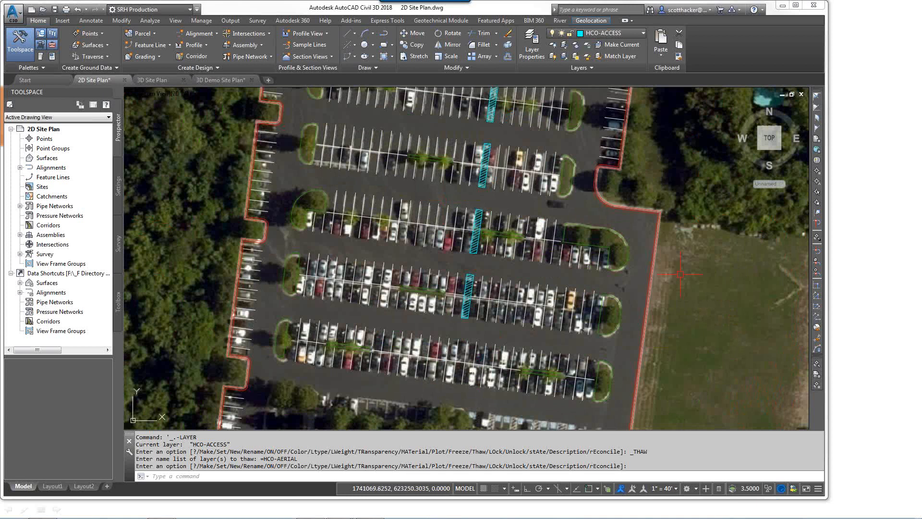
pyautogui.moveTo(641, 223); pyautogui.dragTo(606, 347, button='middle')
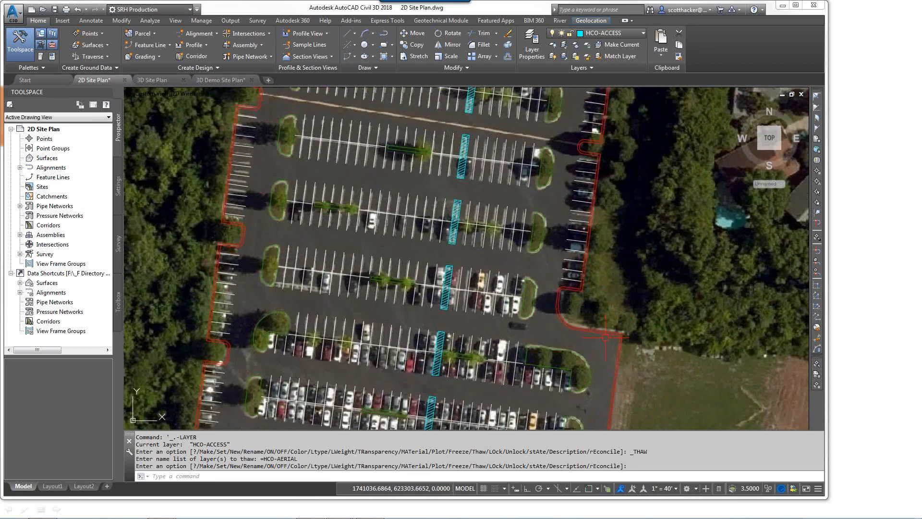
pyautogui.moveTo(434, 201)
pyautogui.moveTo(568, 282); pyautogui.dragTo(641, 385, button='middle')
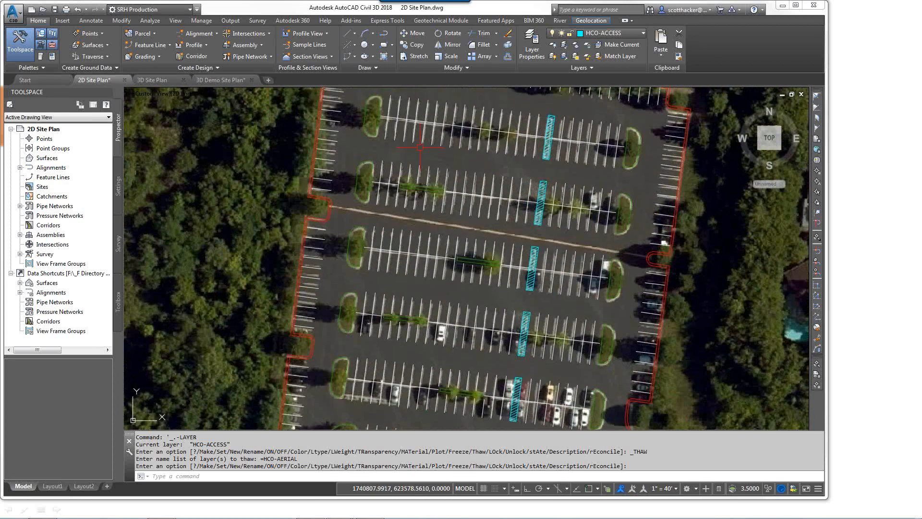
pyautogui.scroll(6, 244, 215)
pyautogui.scroll(-3, 244, 214)
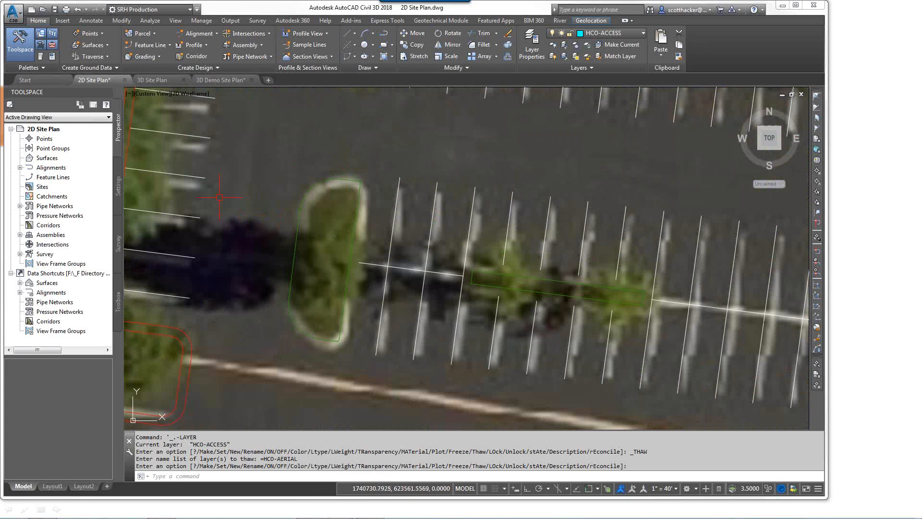
pyautogui.scroll(-4, 278, 192)
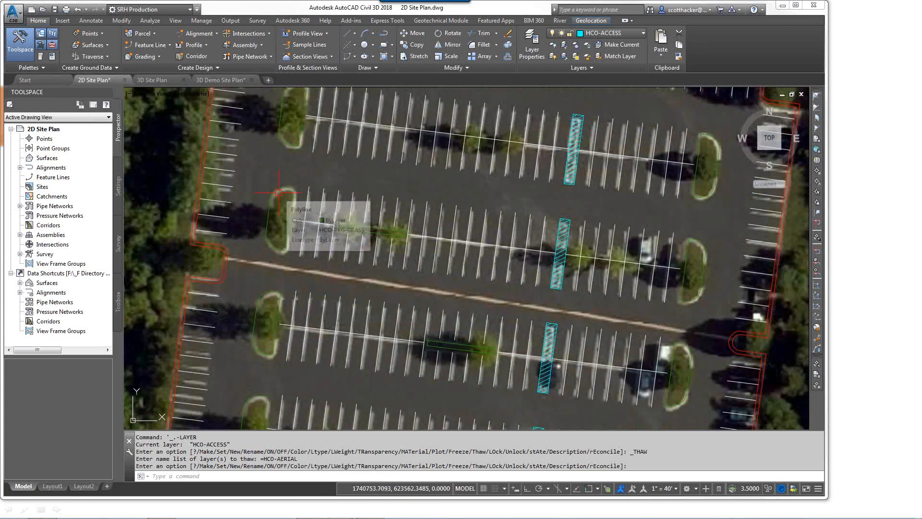
pyautogui.moveTo(484, 148); pyautogui.dragTo(447, 316, button='middle')
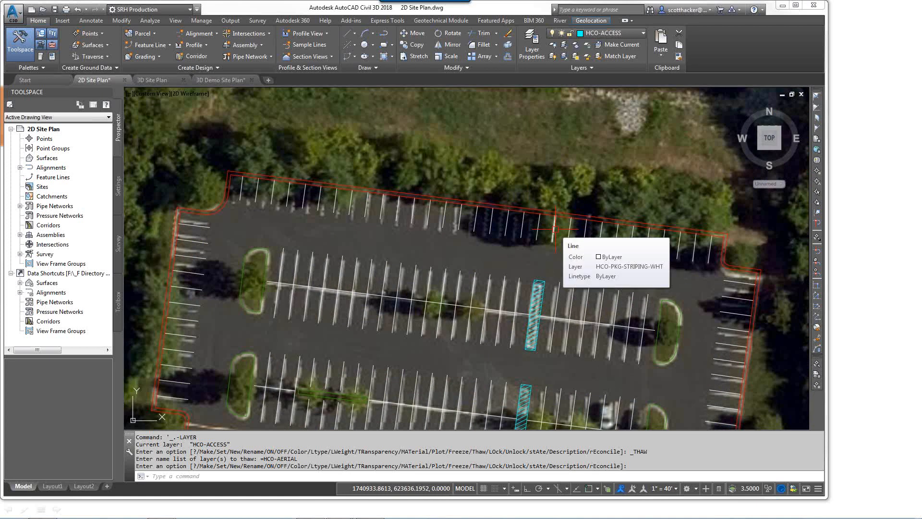
pyautogui.scroll(-4, 424, 173)
pyautogui.moveTo(417, 346); pyautogui.dragTo(413, 126, button='middle')
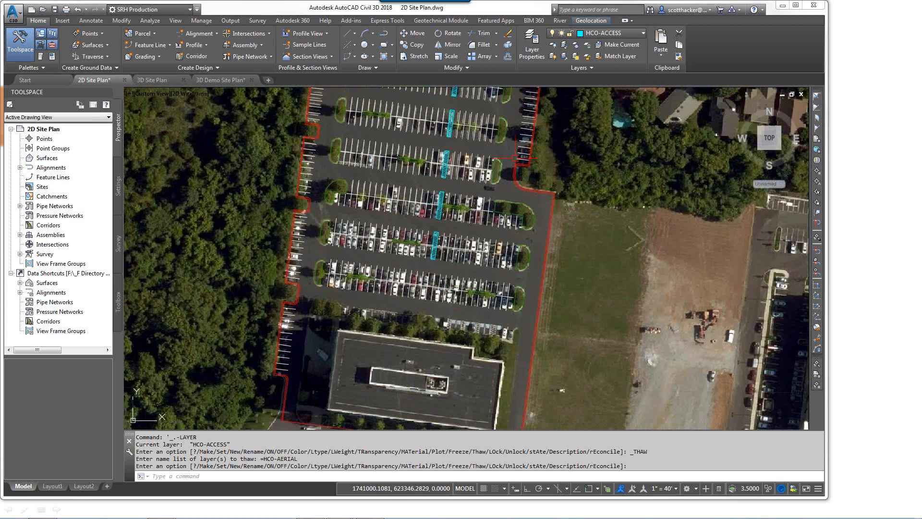
pyautogui.moveTo(535, 303)
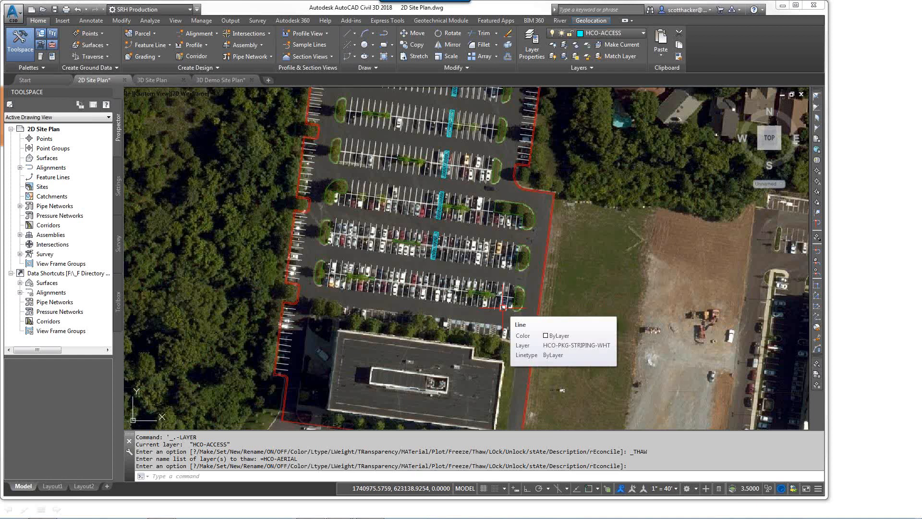
# Switch to the 3D Site Plan drawing and examine the parking lot's triangulated surface
pyautogui.click(153, 80)
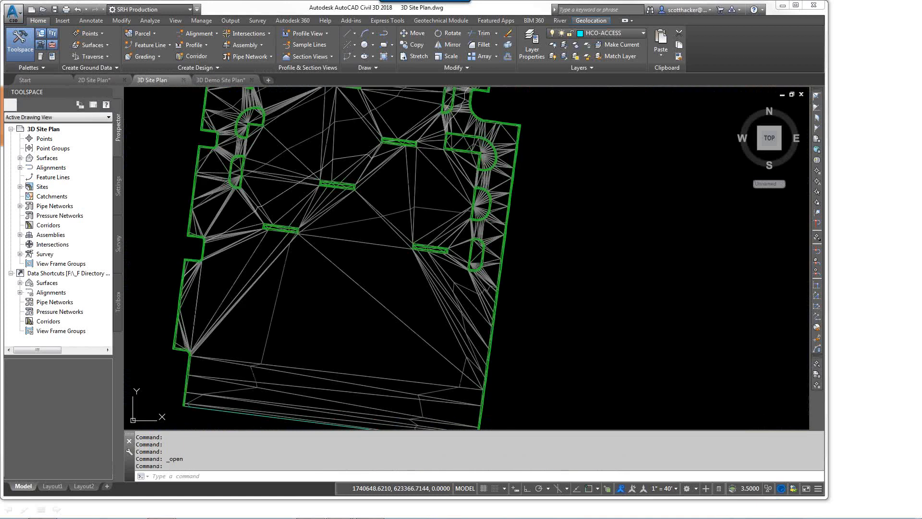
pyautogui.scroll(-2, 566, 254)
pyautogui.moveTo(566, 255)
pyautogui.mouseDown(button='middle')
pyautogui.moveTo(558, 247)
pyautogui.moveTo(540, 346)
pyautogui.mouseUp(button='middle')
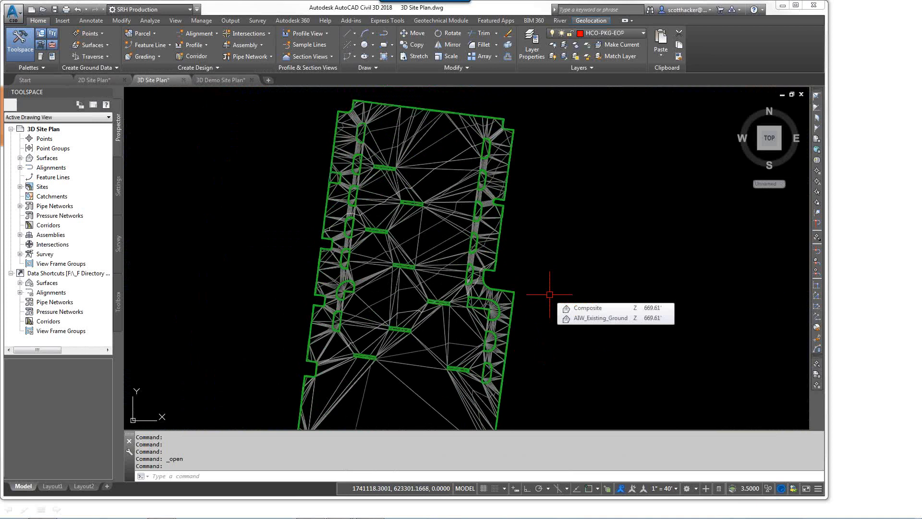
# Switch to the 3D Demo Site Plan drawing and compare the contoured islands with the remaining flat island outlines
pyautogui.click(220, 79)
pyautogui.moveTo(555, 251)
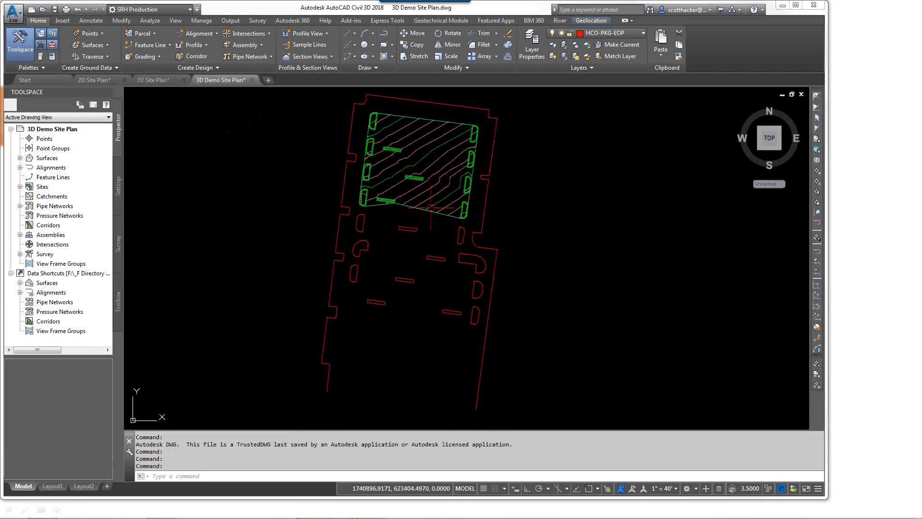
pyautogui.scroll(8, 368, 181)
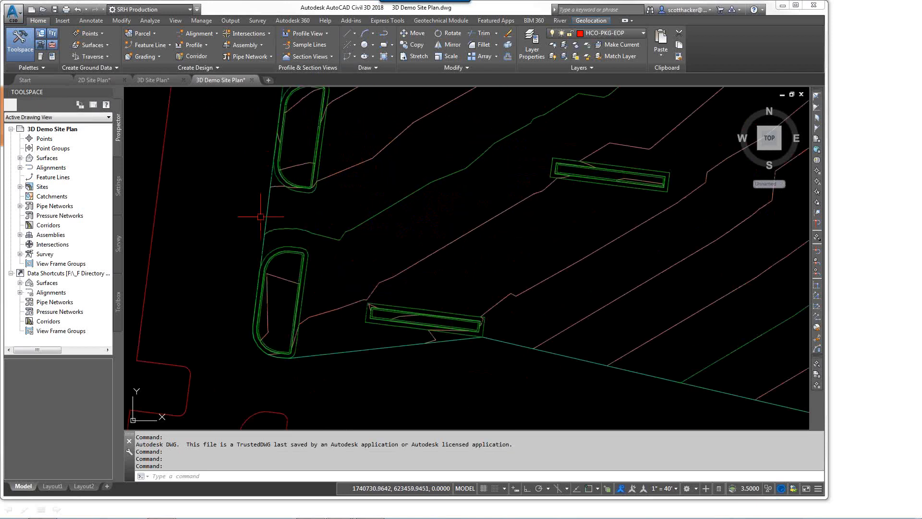
pyautogui.moveTo(345, 258)
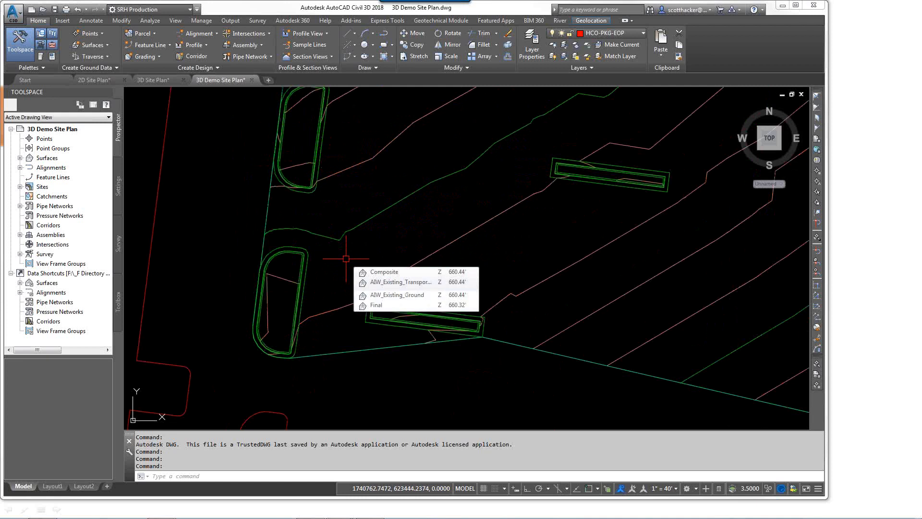
pyautogui.scroll(-2, 288, 207)
pyautogui.moveTo(434, 303); pyautogui.dragTo(390, 204, button='middle')
pyautogui.scroll(2, 454, 316)
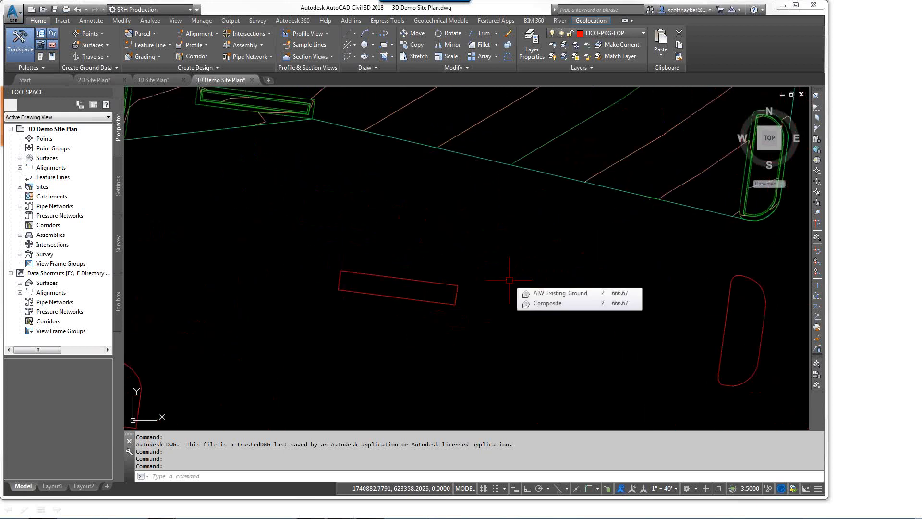
pyautogui.scroll(-2, 435, 252)
pyautogui.scroll(-2, 343, 232)
pyautogui.moveTo(325, 240); pyautogui.dragTo(359, 239, button='middle')
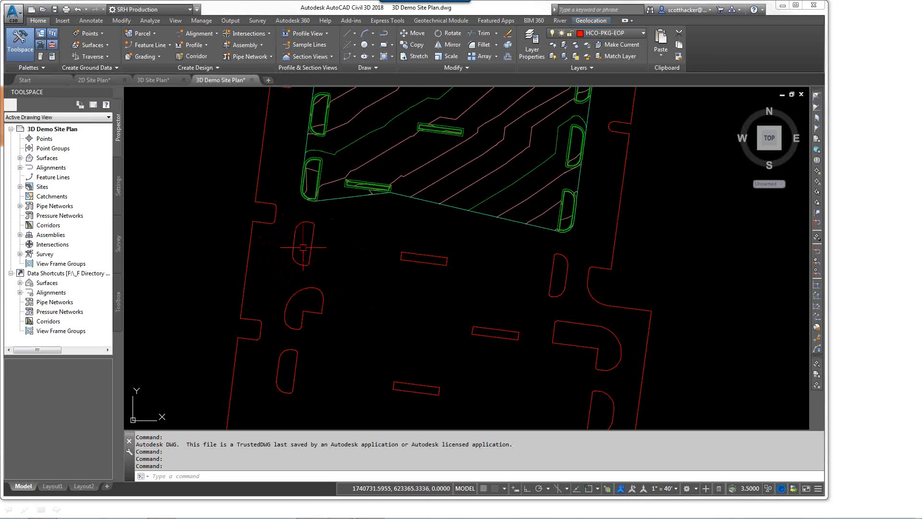
# Inspect the closed polyline of the first rounded island south of the contoured area on the west side
pyautogui.scroll(5, 303, 248)
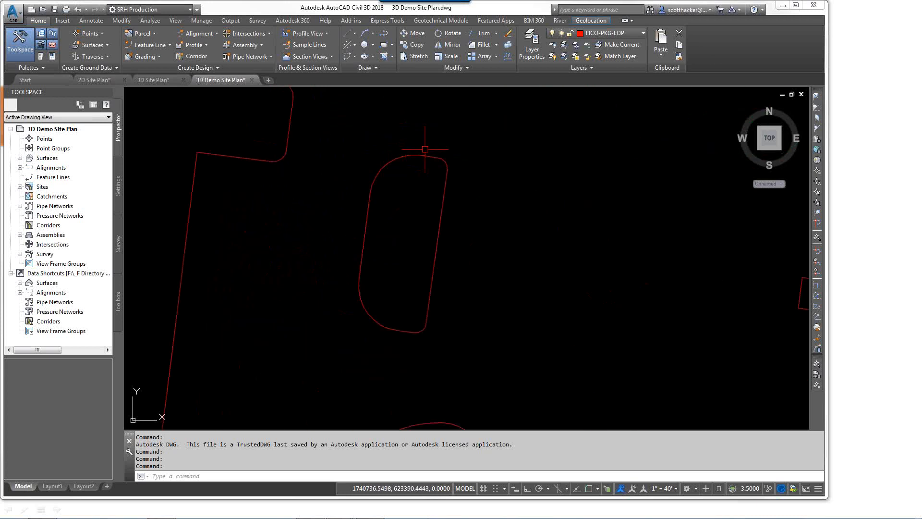
pyautogui.moveTo(493, 256); pyautogui.dragTo(514, 269, button='middle')
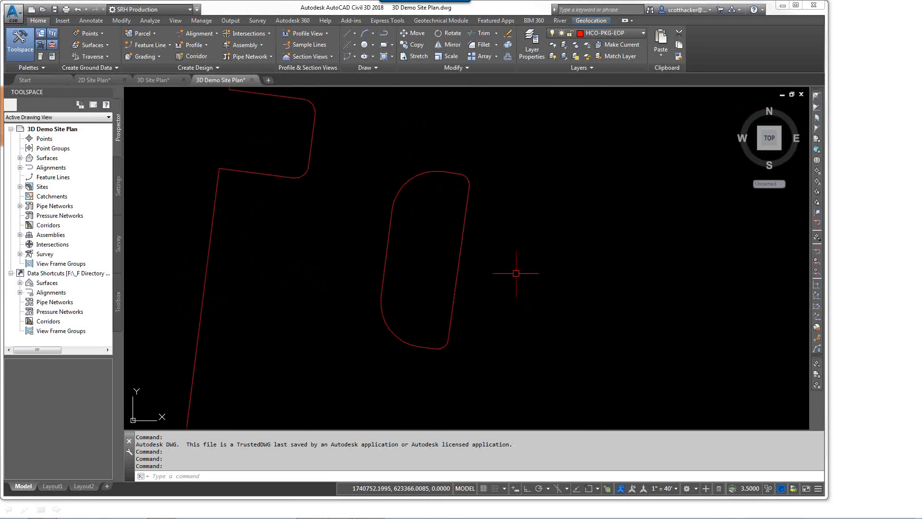
pyautogui.click(453, 175)
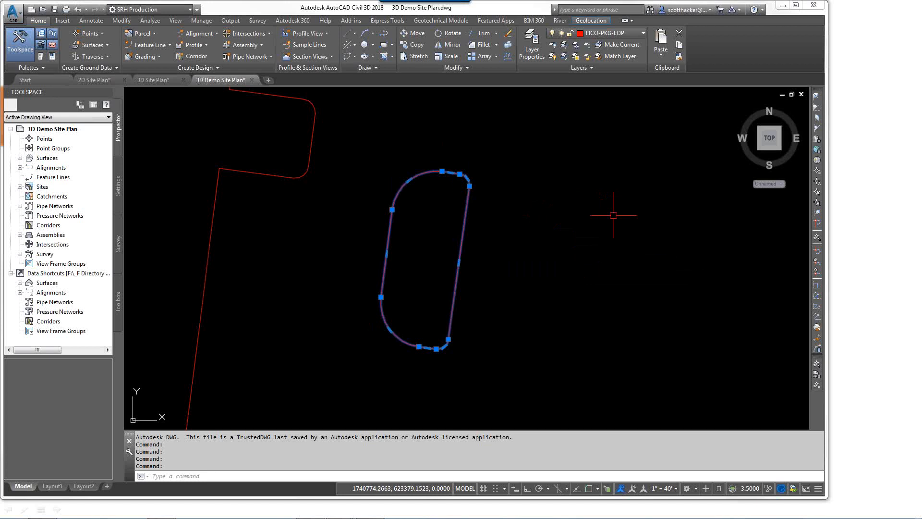
pyautogui.moveTo(505, 193)
pyautogui.press('Escape')
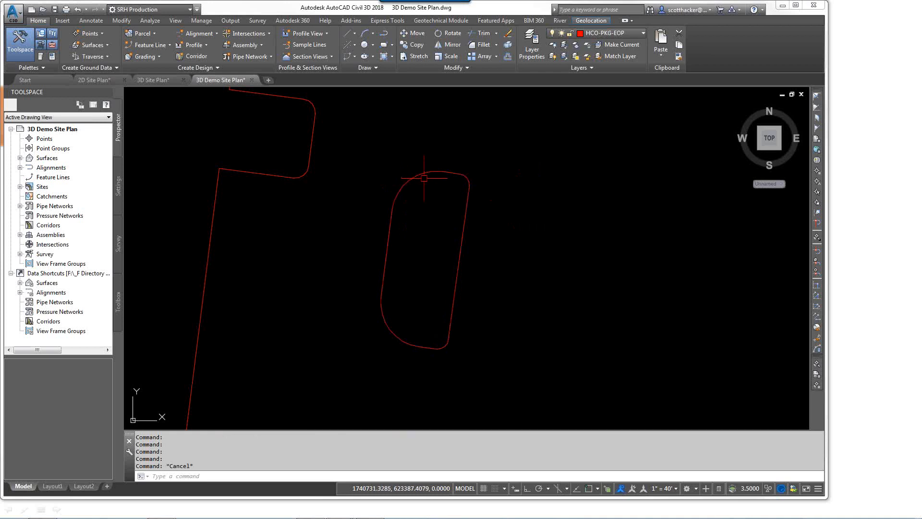
# Convert the island polyline to a feature line in Site 1, with relative elevations from AIW_Existing_Ground and intermediate grade break points
pyautogui.click(166, 45)
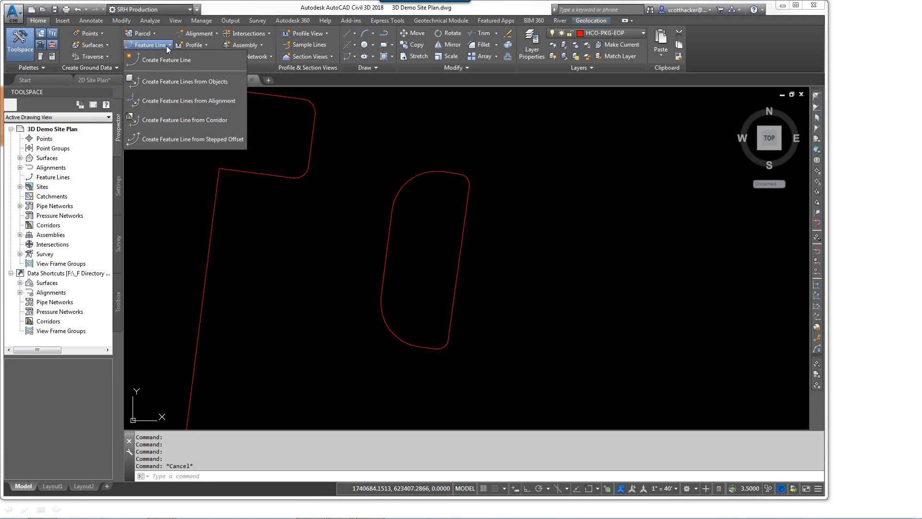
pyautogui.click(164, 82)
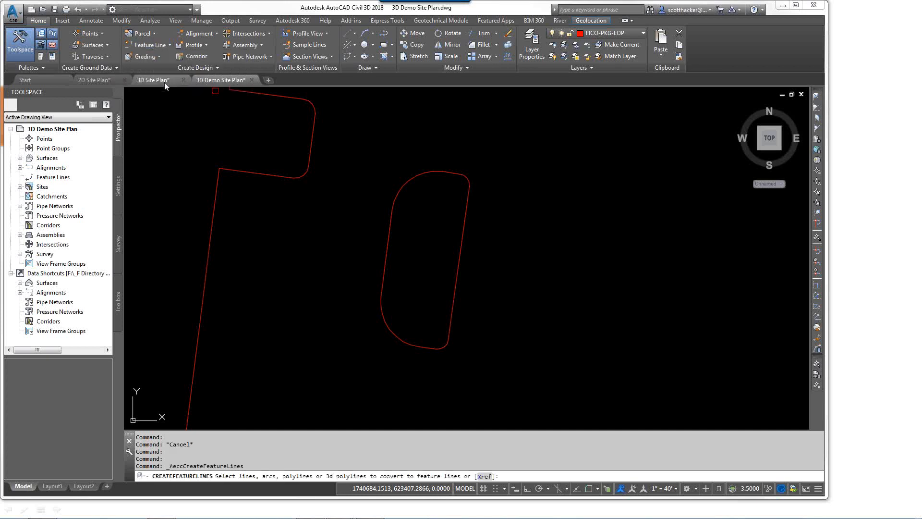
pyautogui.click(437, 170)
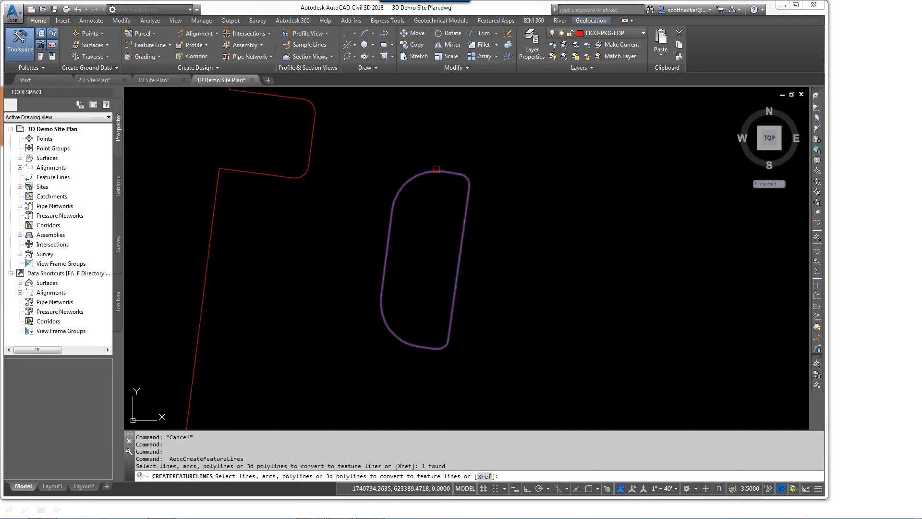
pyautogui.press('Return')
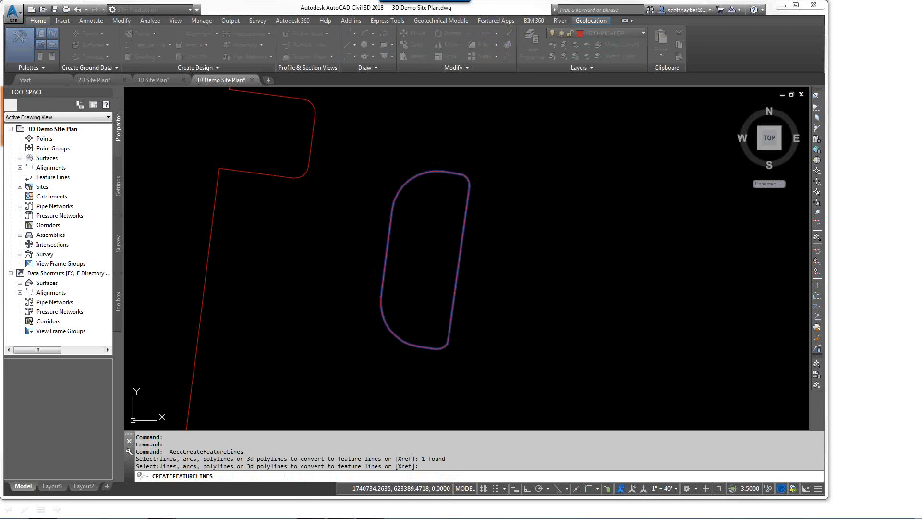
pyautogui.moveTo(204, 118); pyautogui.dragTo(591, 121)
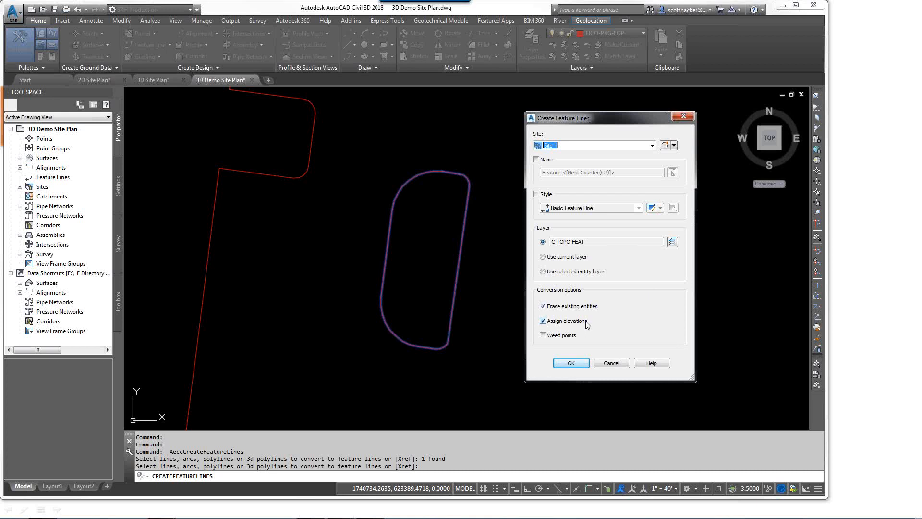
pyautogui.click(570, 364)
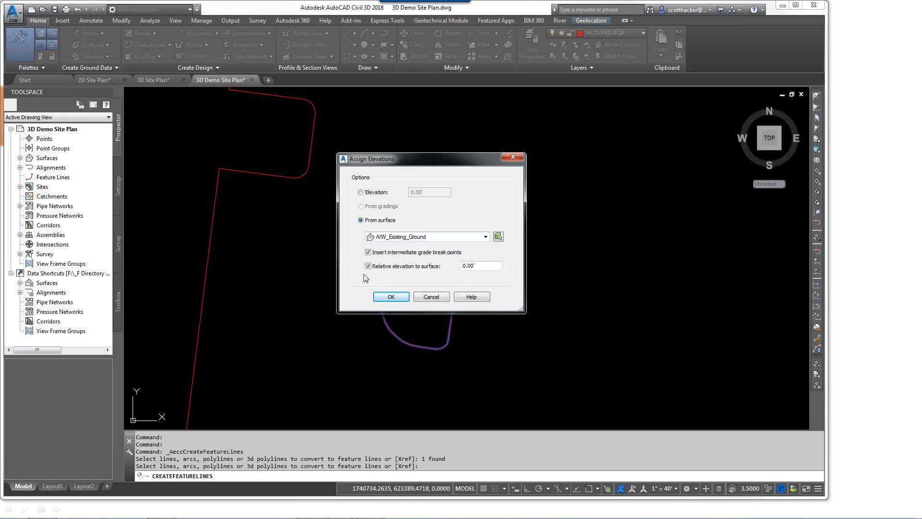
pyautogui.click(389, 298)
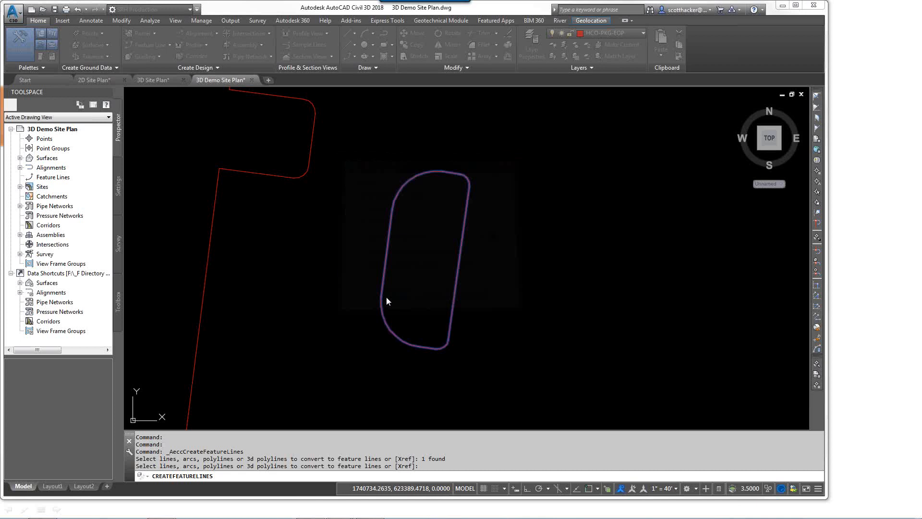
# Open the new island feature line in the Elevation Editor and review its station elevations and grades
pyautogui.click(459, 174)
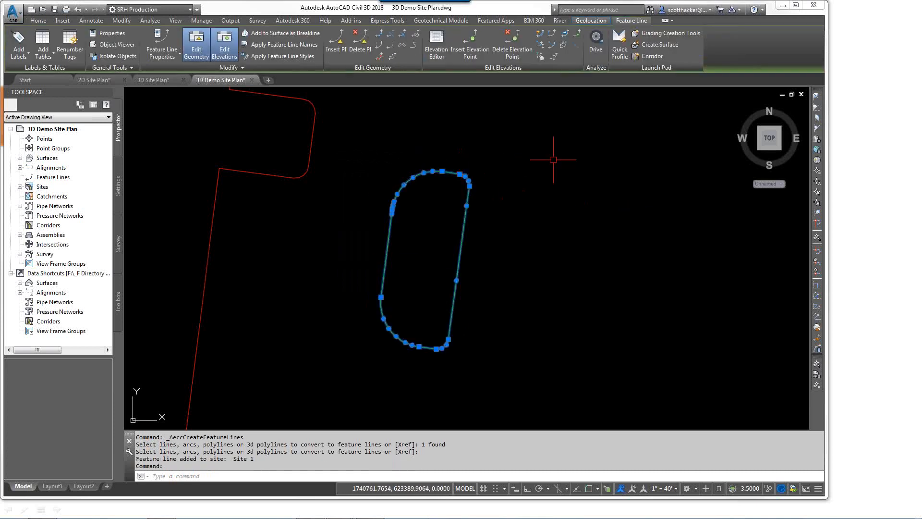
pyautogui.click(436, 53)
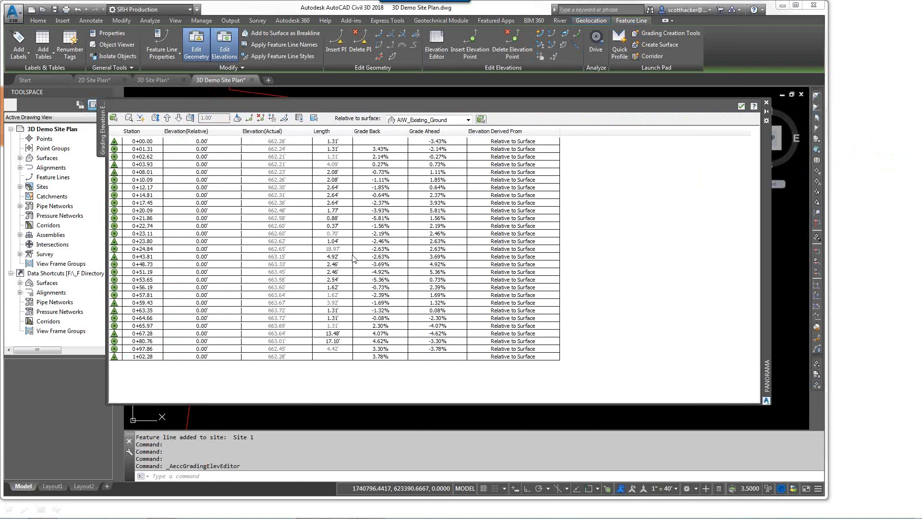
pyautogui.click(292, 236)
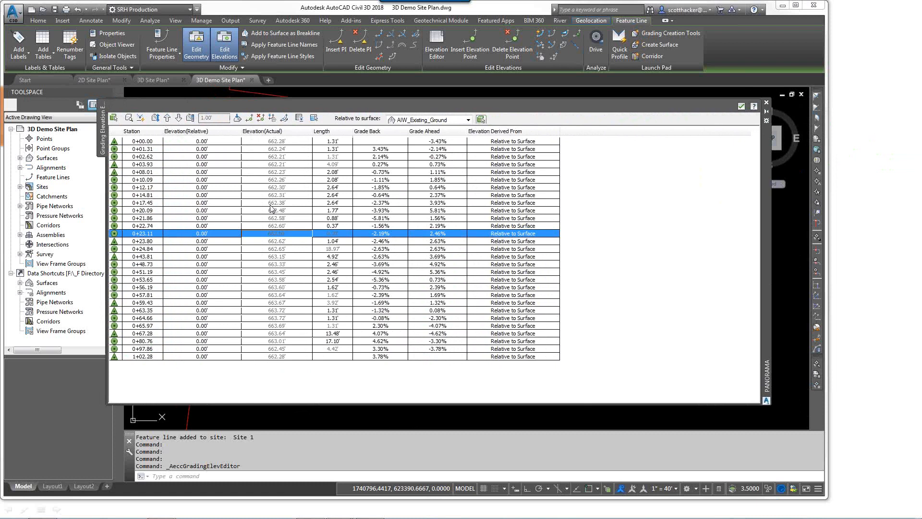
pyautogui.click(144, 131)
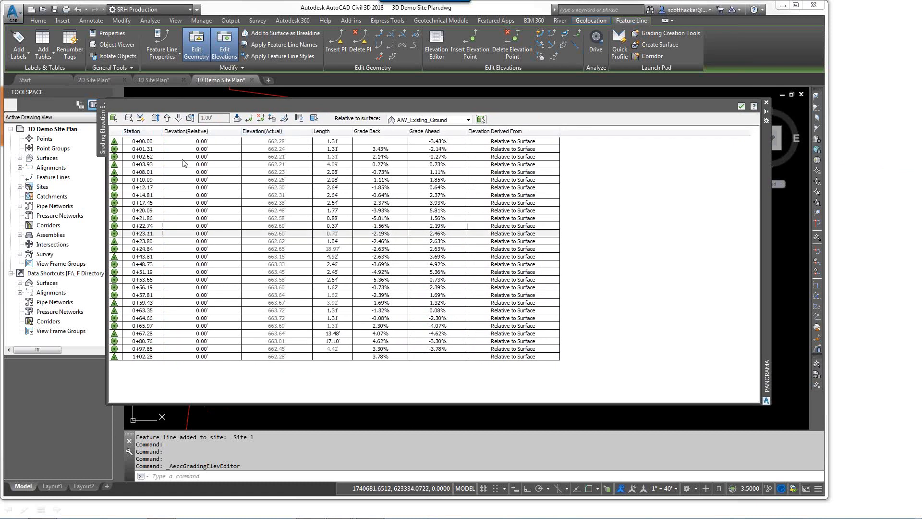
# Check the island's starting station at 0+00.00, then close the Elevation Editor and clear the feature line selection
pyautogui.click(283, 142)
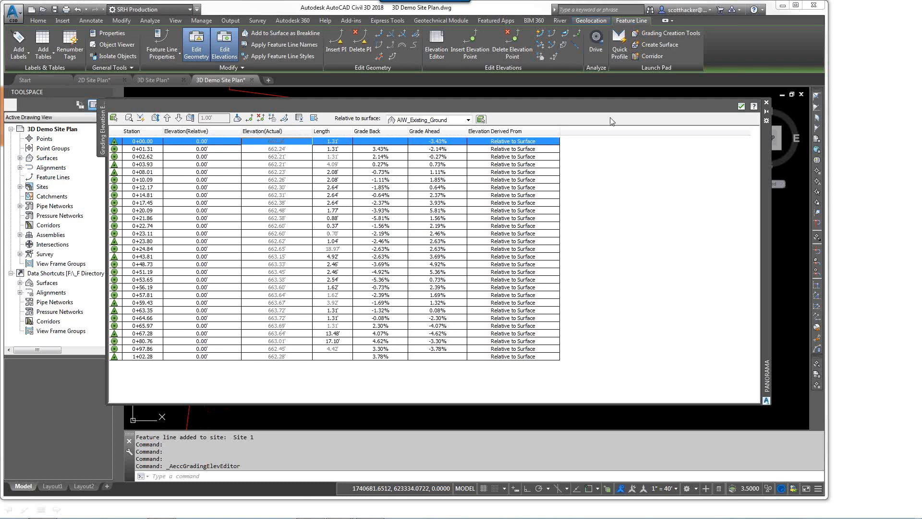
pyautogui.click(767, 103)
pyautogui.press('Escape')
pyautogui.press('Escape')
pyautogui.press('Escape')
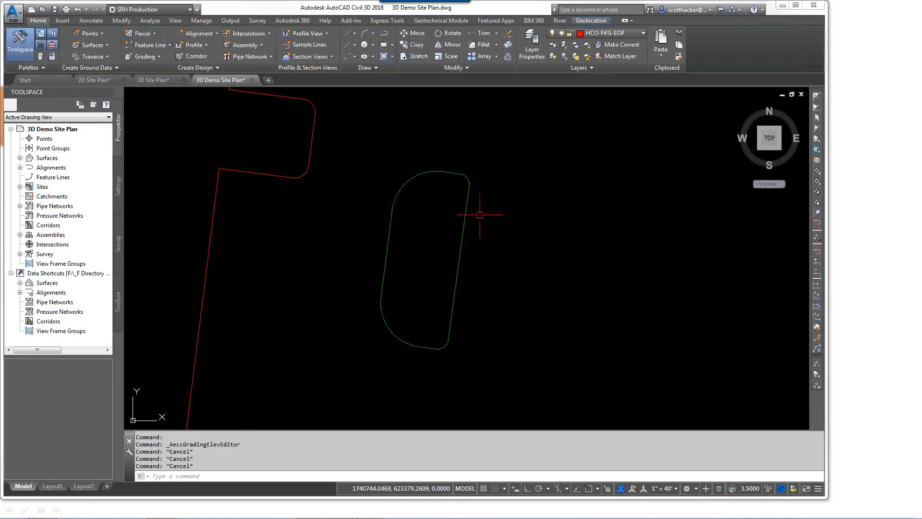
# Create a stepped offset of the island feature line 1.5 ft inward with an elevation difference of -.0833
pyautogui.scroll(2, 477, 208)
pyautogui.moveTo(346, 228); pyautogui.dragTo(357, 209, button='middle')
pyautogui.click(168, 45)
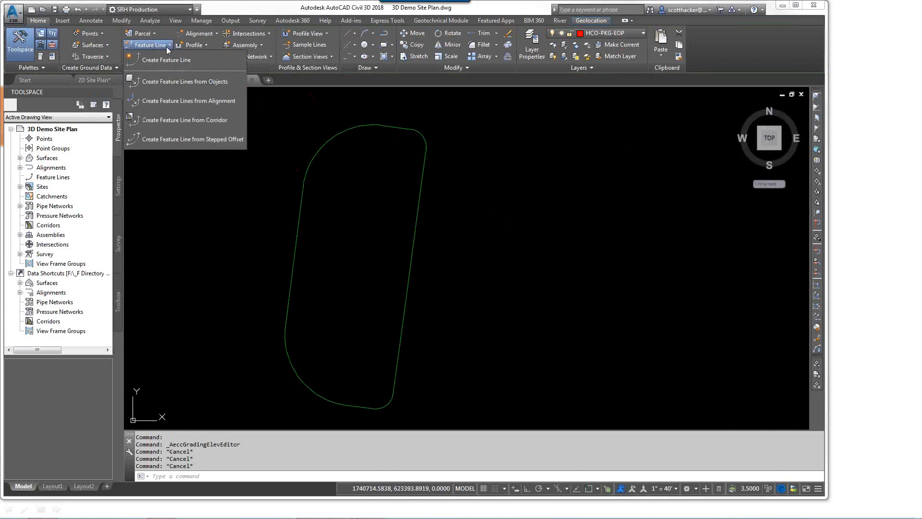
pyautogui.click(148, 139)
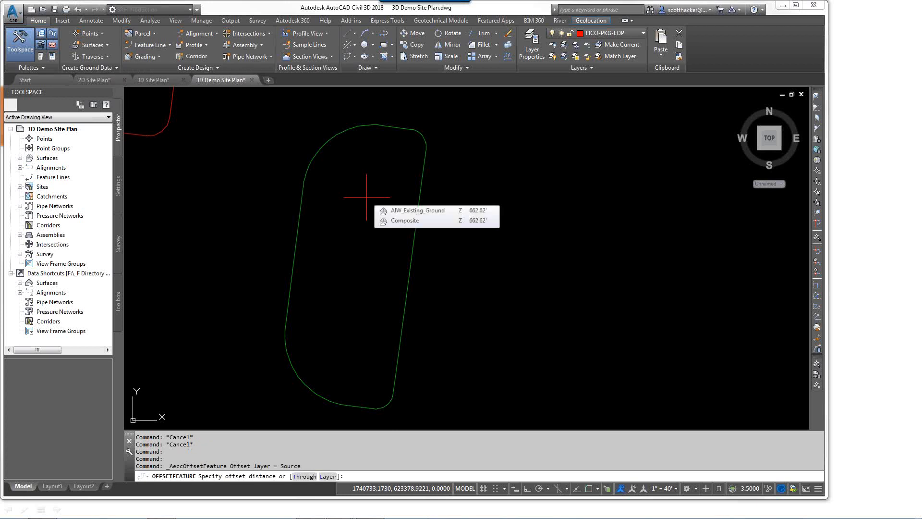
pyautogui.write('1.5')
pyautogui.press('Return')
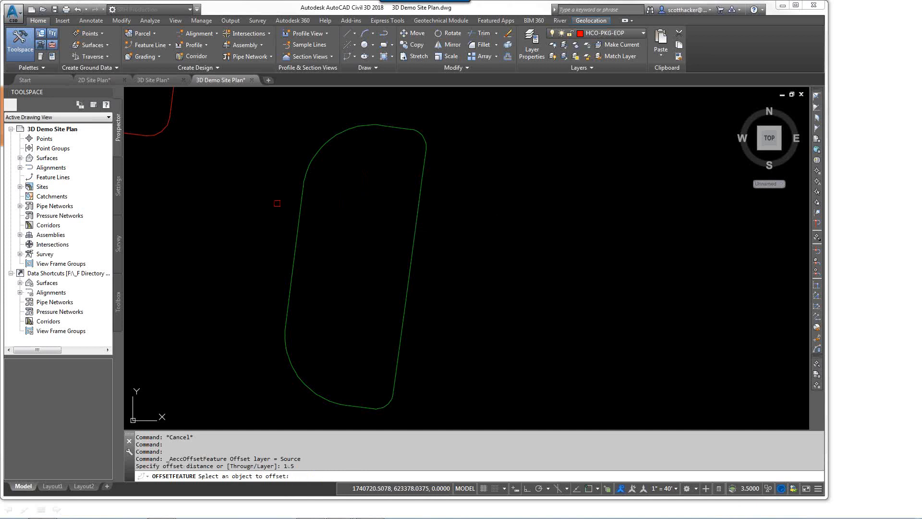
pyautogui.click(301, 210)
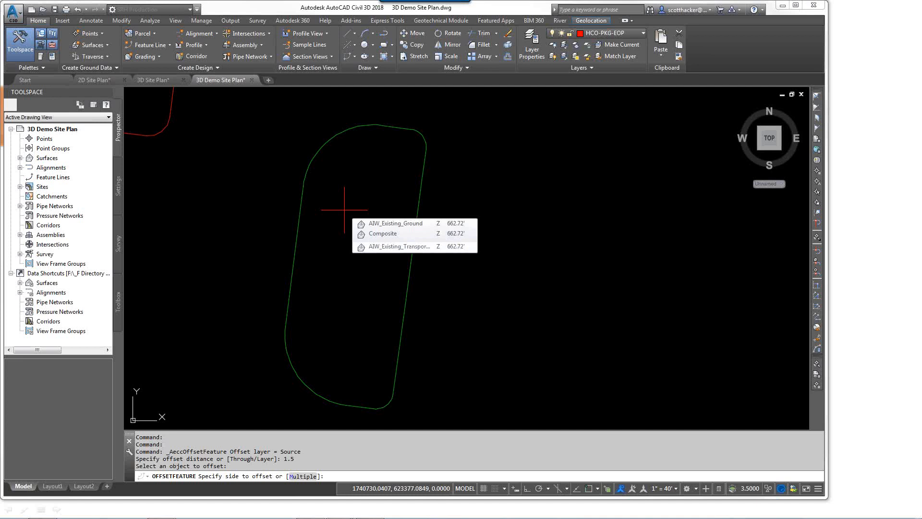
pyautogui.click(344, 209)
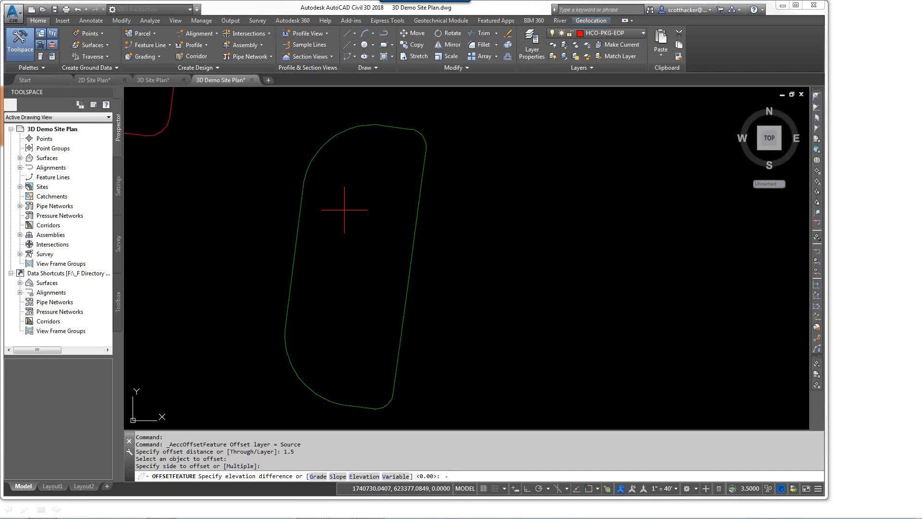
pyautogui.write('0833')
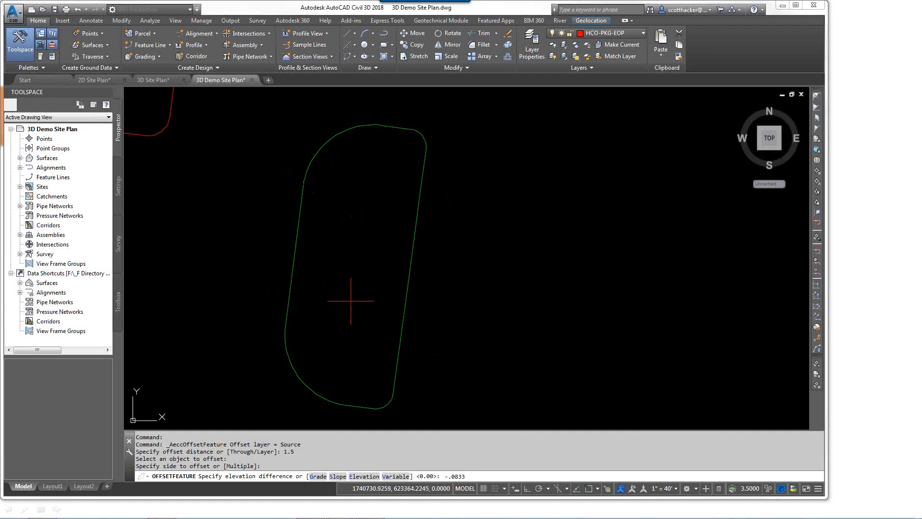
pyautogui.press('Return')
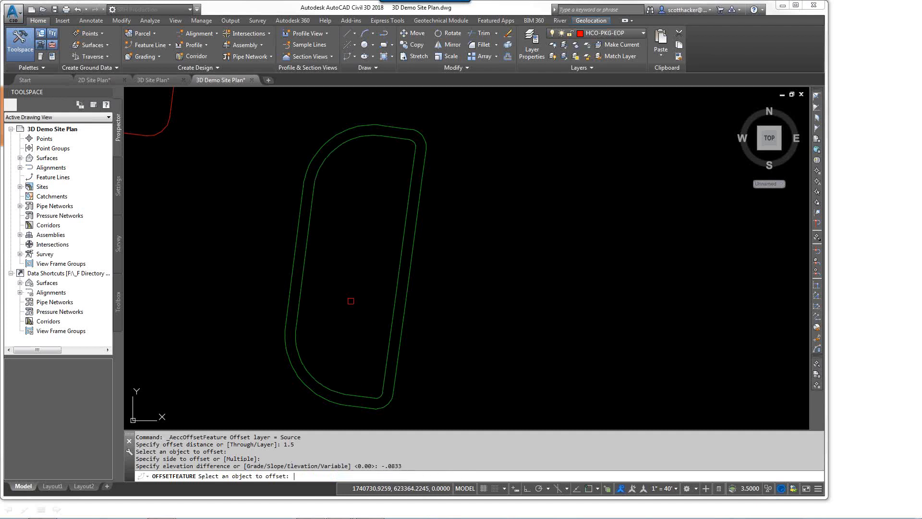
pyautogui.press('Return')
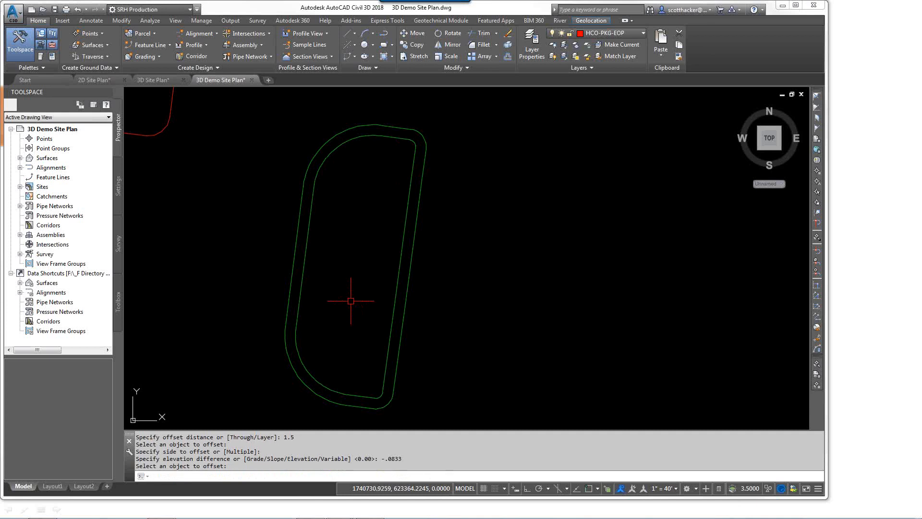
# Create a stepped offset of the inner island feature line .1 ft further inward with an elevation difference of .5
pyautogui.press('Return')
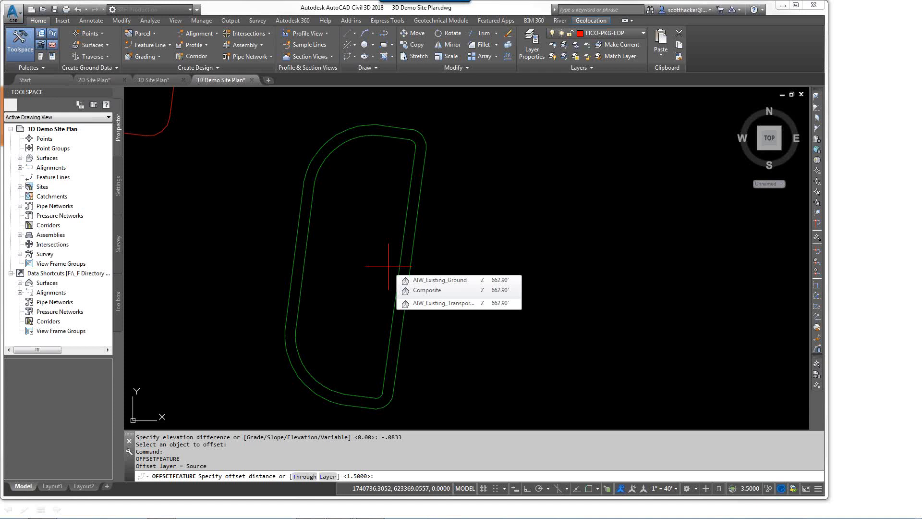
pyautogui.write('.1')
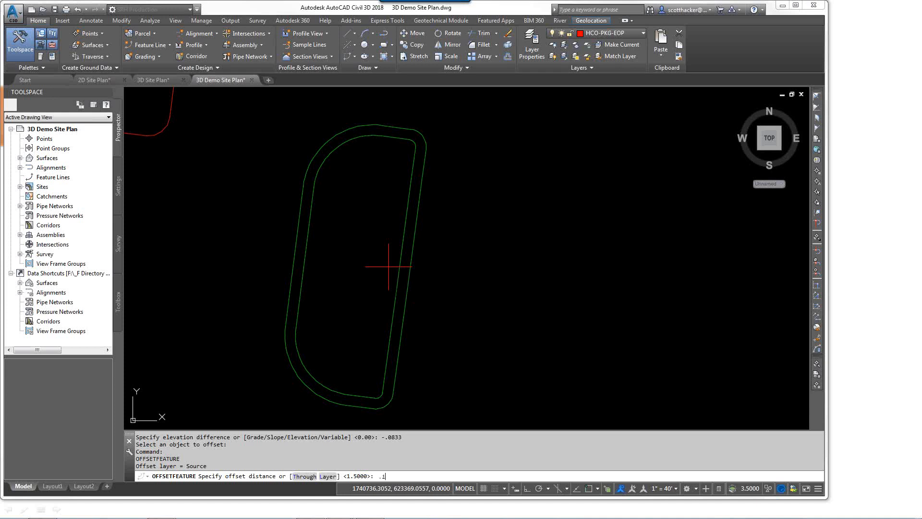
pyautogui.press('Return')
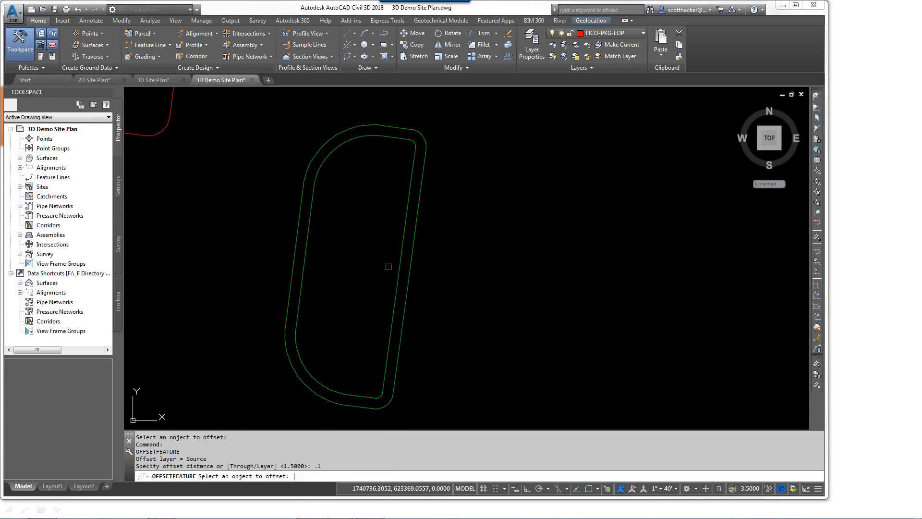
pyautogui.scroll(2, 309, 237)
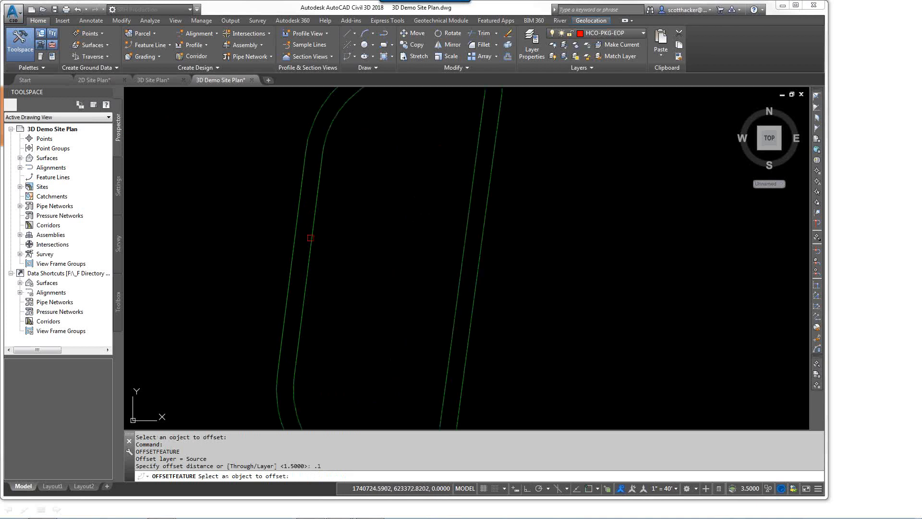
pyautogui.click(310, 238)
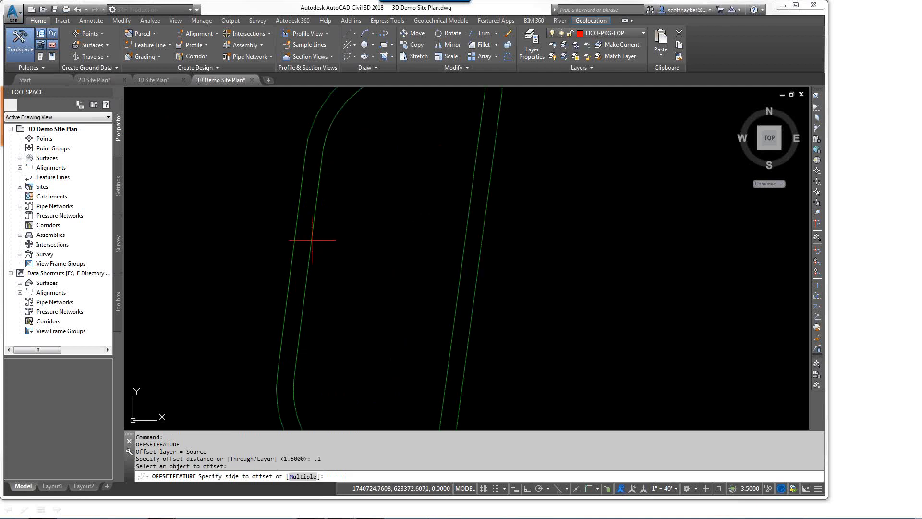
pyautogui.click(345, 238)
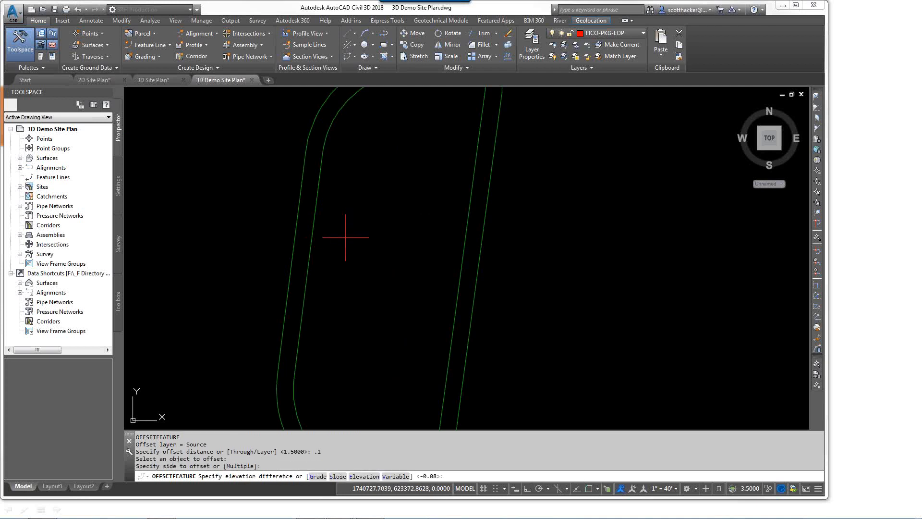
pyautogui.write('.5')
pyautogui.press('Return')
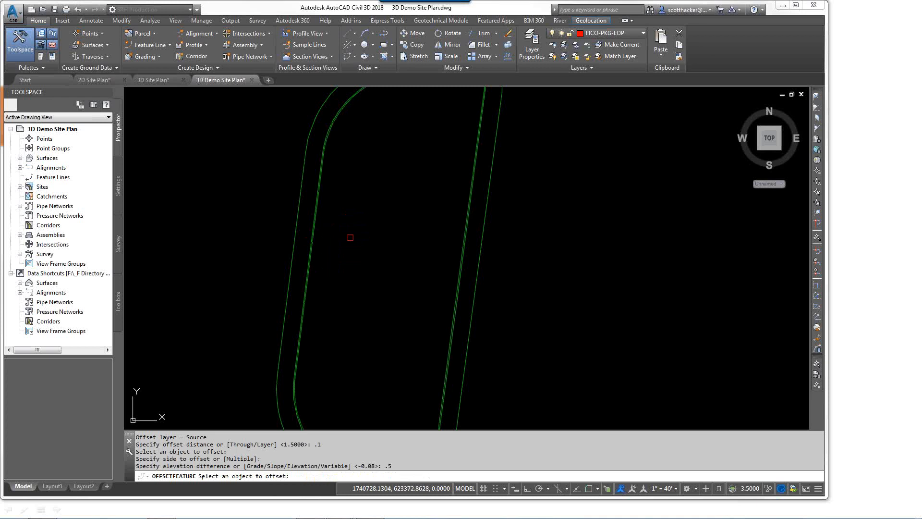
pyautogui.scroll(4, 312, 232)
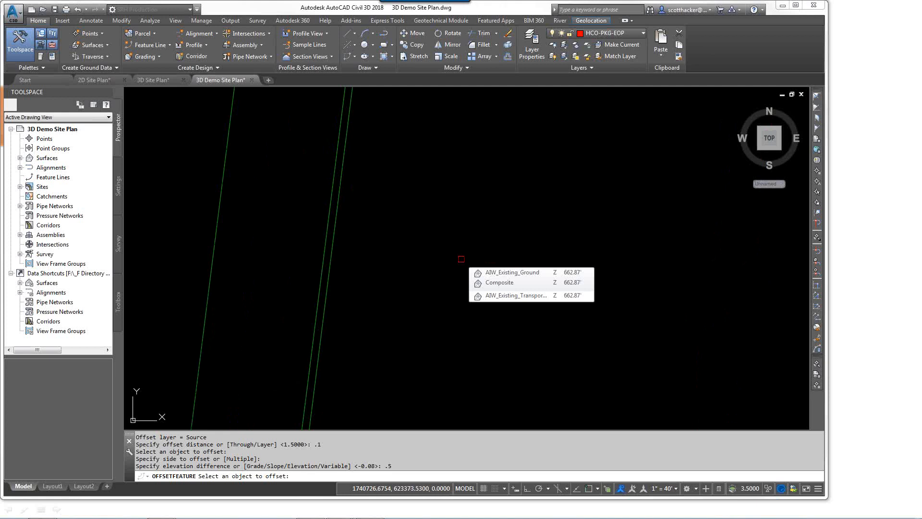
pyautogui.press('Return')
# Create a stepped offset of the innermost island feature line .5 ft further inward with an elevation difference of 0
pyautogui.press('Return')
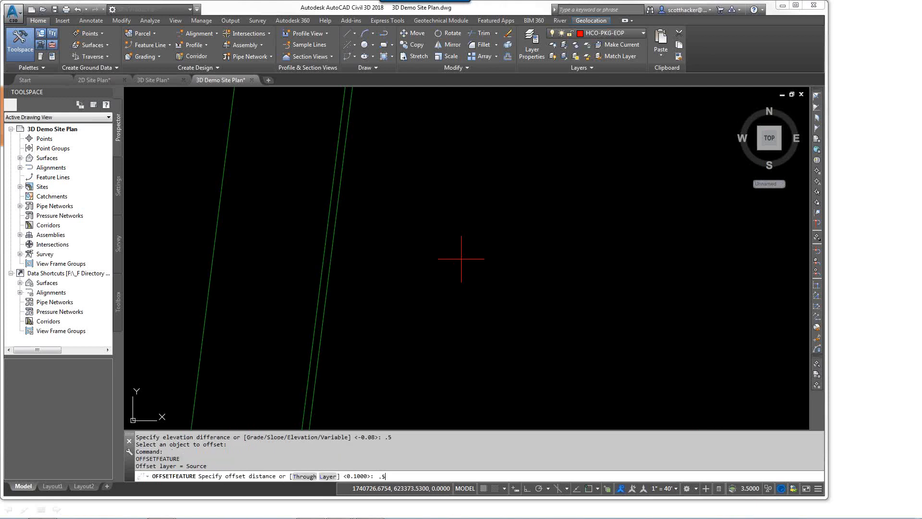
pyautogui.press('Return')
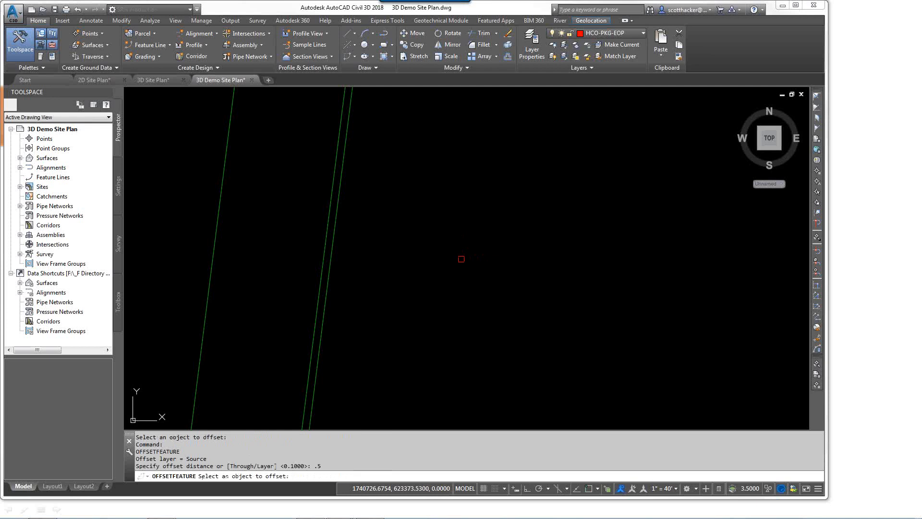
pyautogui.click(330, 231)
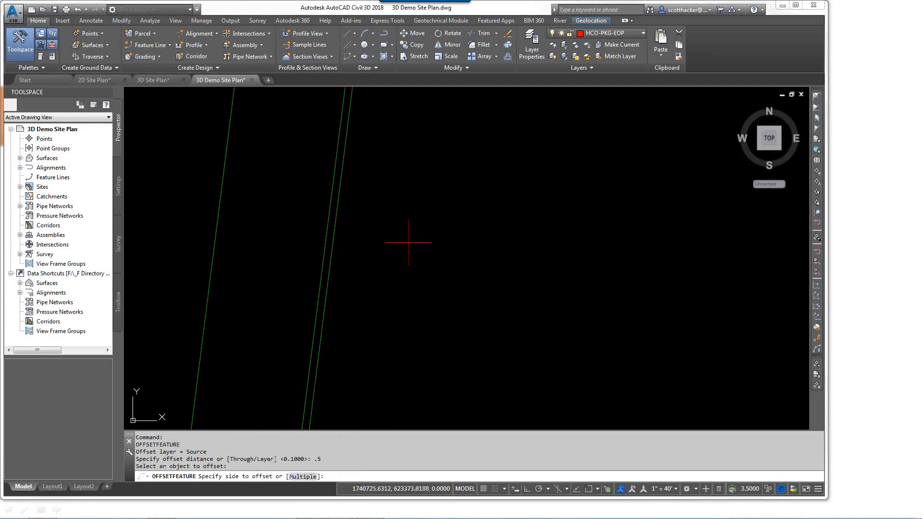
pyautogui.click(480, 256)
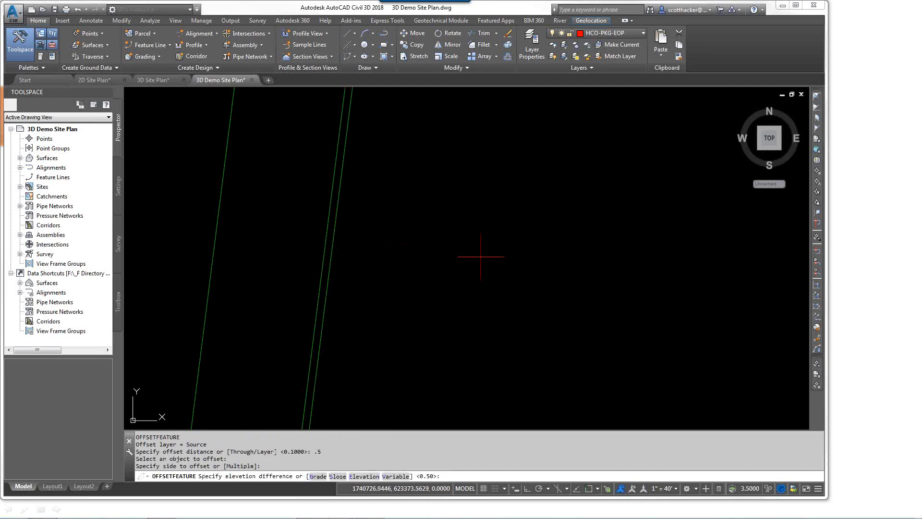
pyautogui.write('0')
pyautogui.press('Return')
pyautogui.press('Return')
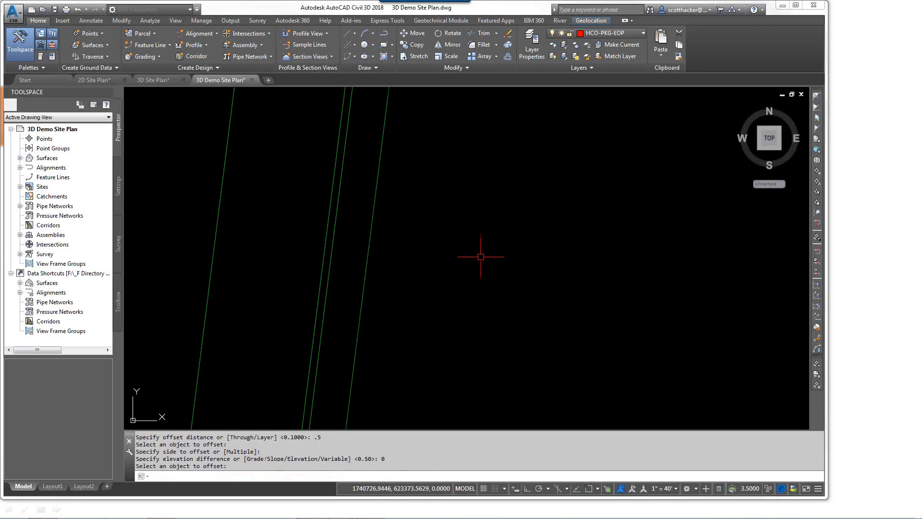
# Inspect the finished curb lines of the island against the contoured islands and the remaining flat outlines
pyautogui.scroll(-5, 423, 245)
pyautogui.moveTo(353, 223)
pyautogui.mouseDown(button='middle')
pyautogui.moveTo(404, 218)
pyautogui.moveTo(382, 200)
pyautogui.mouseUp(button='middle')
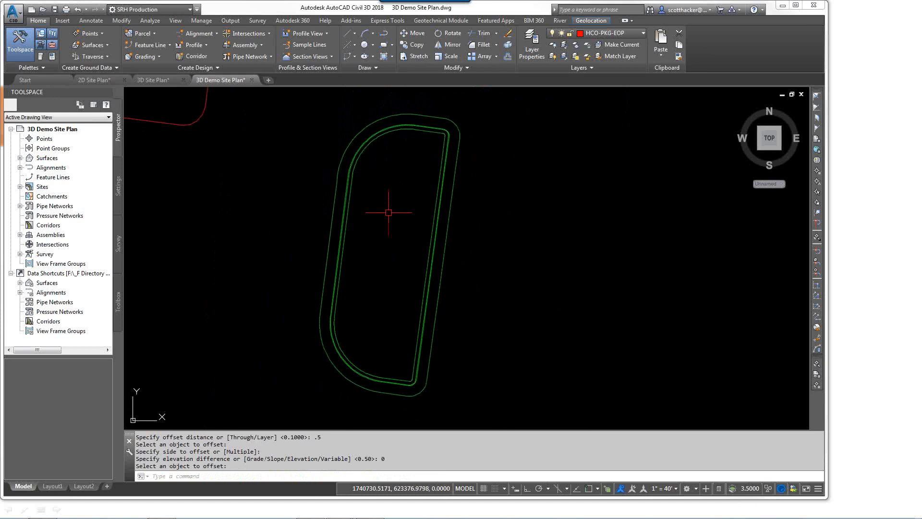
pyautogui.scroll(-2, 376, 298)
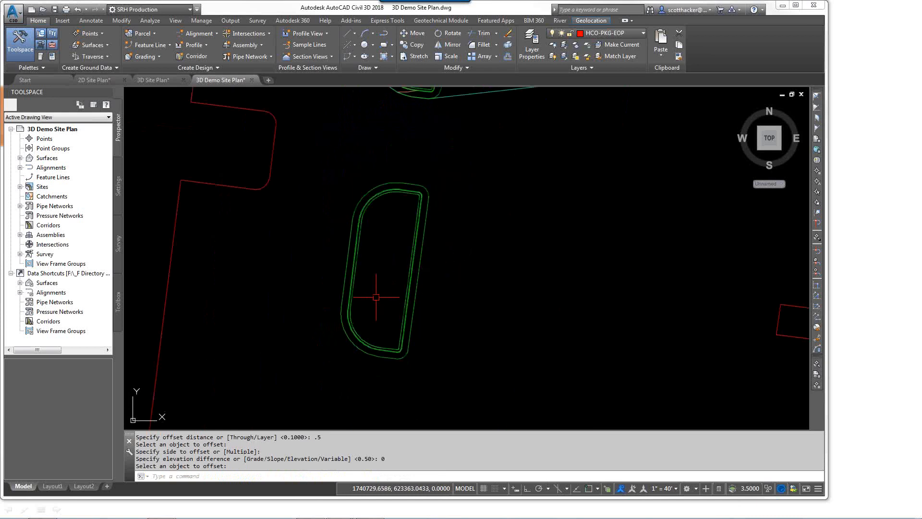
pyautogui.scroll(-2, 471, 233)
pyautogui.moveTo(539, 212)
pyautogui.mouseDown(button='middle')
pyautogui.moveTo(555, 230)
pyautogui.moveTo(429, 264)
pyautogui.mouseUp(button='middle')
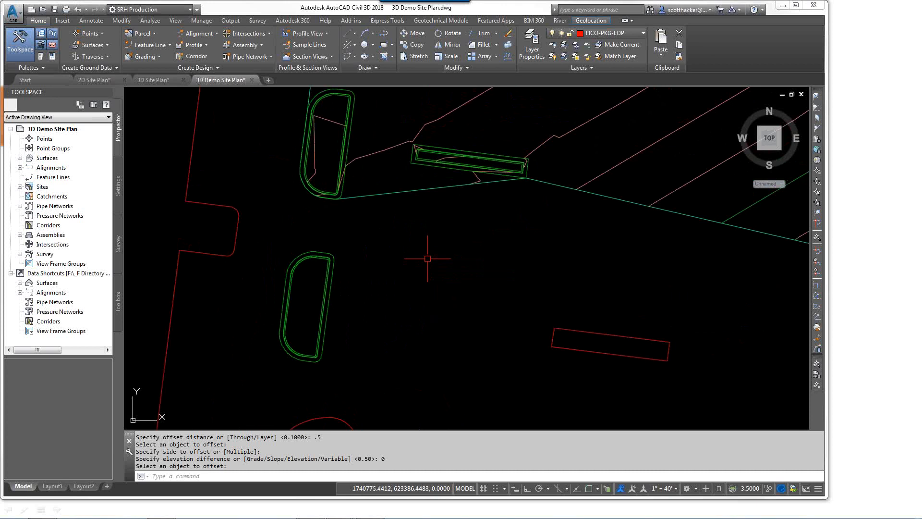
pyautogui.scroll(-2, 428, 263)
pyautogui.moveTo(427, 298)
pyautogui.mouseDown(button='middle')
pyautogui.moveTo(422, 237)
pyautogui.moveTo(427, 244)
pyautogui.mouseUp(button='middle')
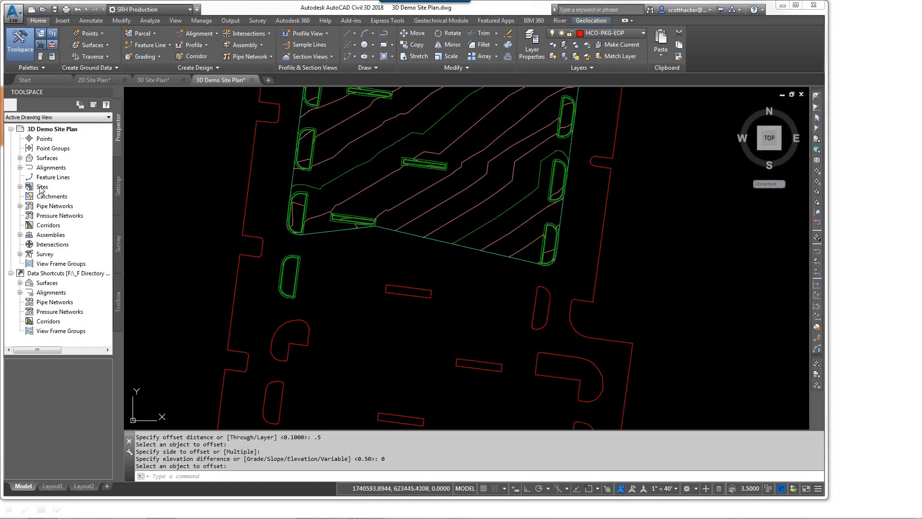
# Start adding breaklines to the definition of the Final surface, dismissing the event viewer that opens
pyautogui.click(20, 158)
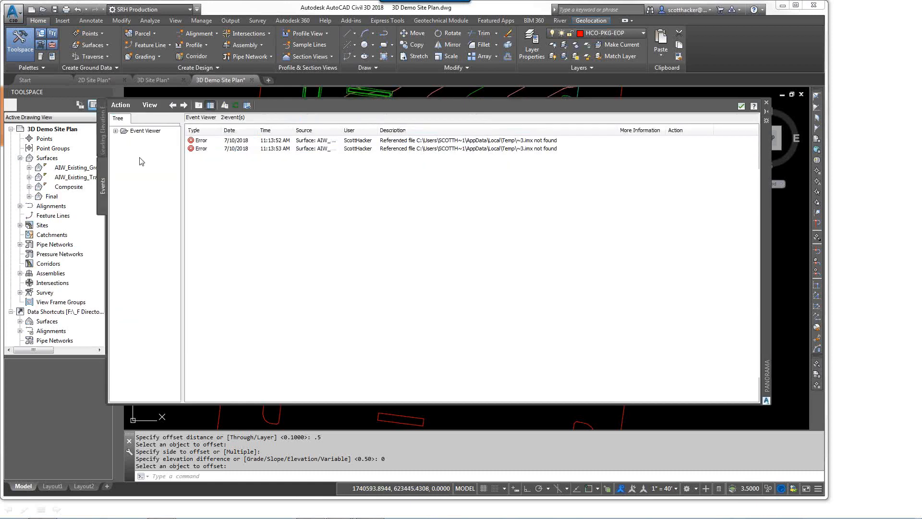
pyautogui.click(766, 104)
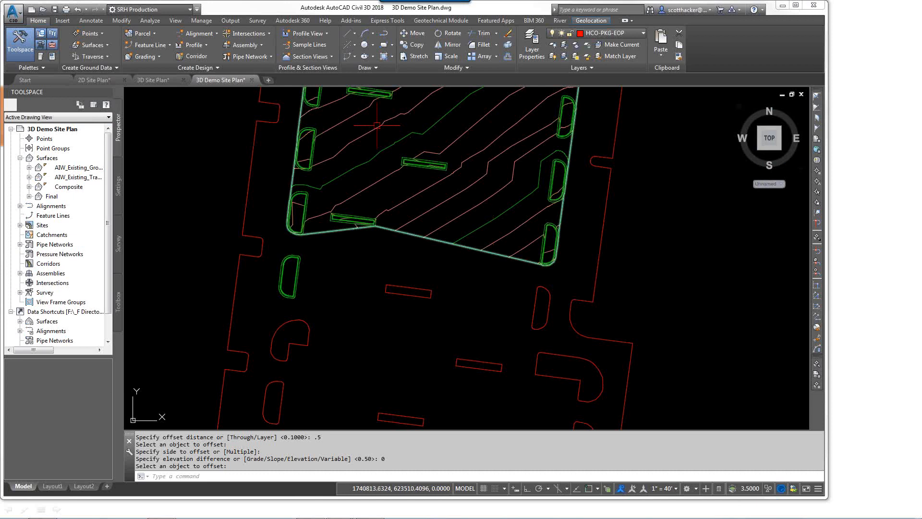
pyautogui.click(30, 196)
pyautogui.click(38, 224)
pyautogui.click(76, 244)
pyautogui.rightClick(67, 245)
pyautogui.click(93, 250)
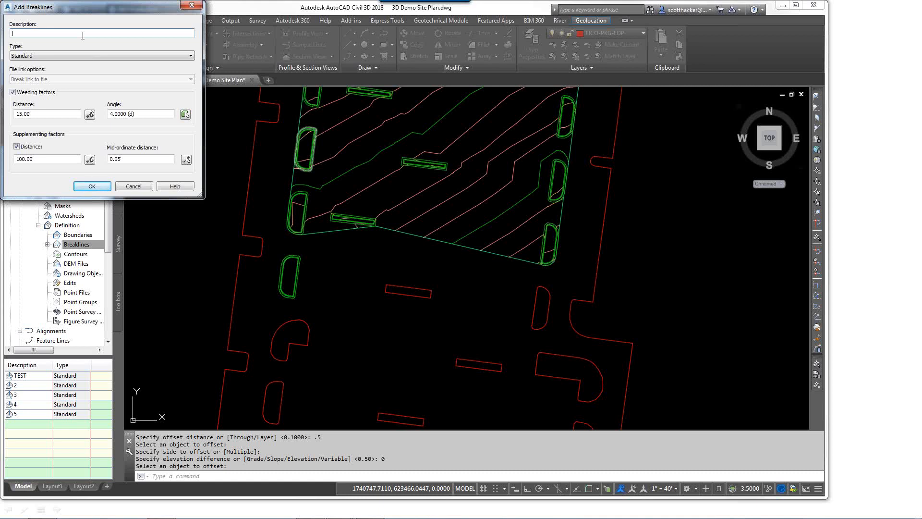
# Add the new island's four feature lines to the Final surface as Standard breaklines described "ex curb", with a 0.05' mid-ordinate distance
pyautogui.write('x curb')
pyautogui.moveTo(153, 159); pyautogui.dragTo(102, 162)
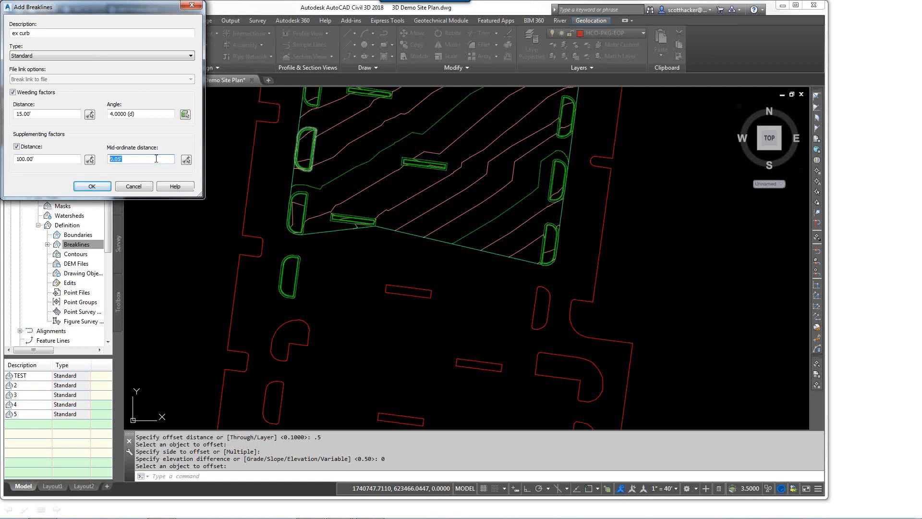
pyautogui.click(89, 188)
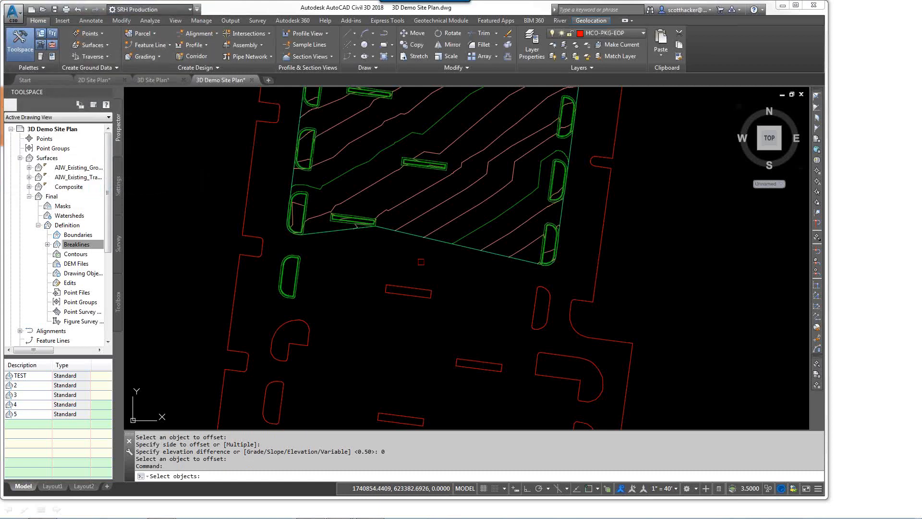
pyautogui.scroll(2, 328, 273)
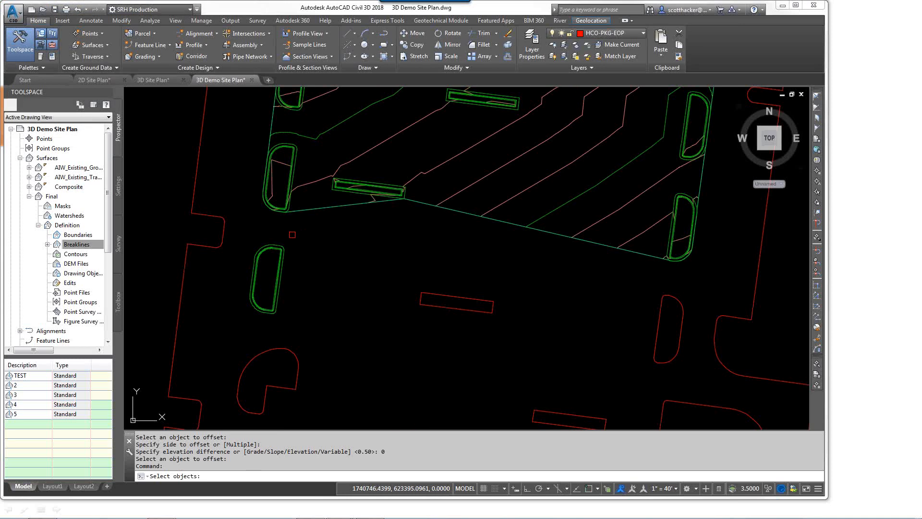
pyautogui.click(234, 226)
pyautogui.click(304, 323)
pyautogui.press('Return')
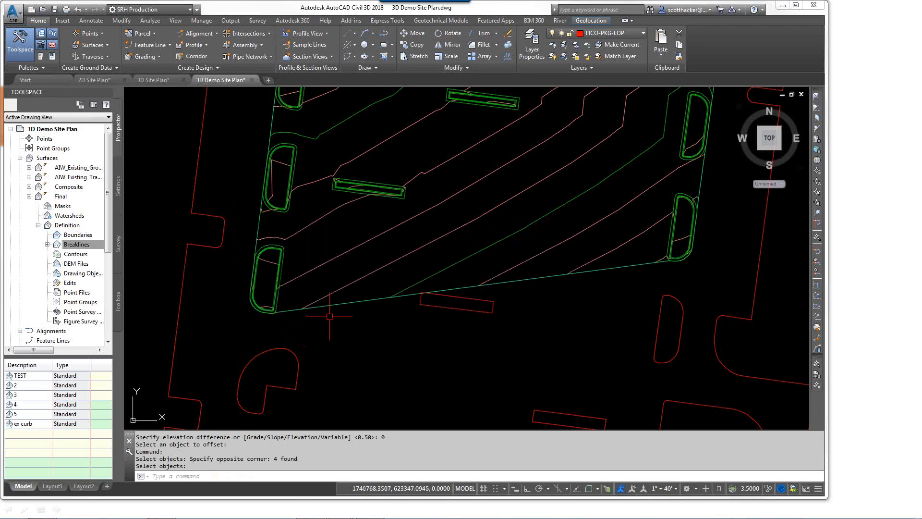
# Open the Final surface in the Object Viewer and examine the raised curbs of the narrow interior islands in 3D
pyautogui.click(418, 206)
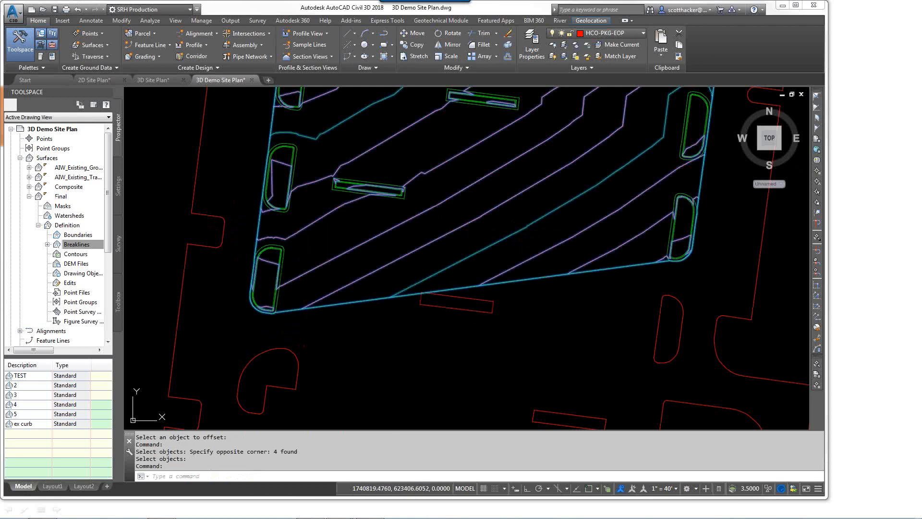
pyautogui.rightClick(417, 214)
pyautogui.click(454, 350)
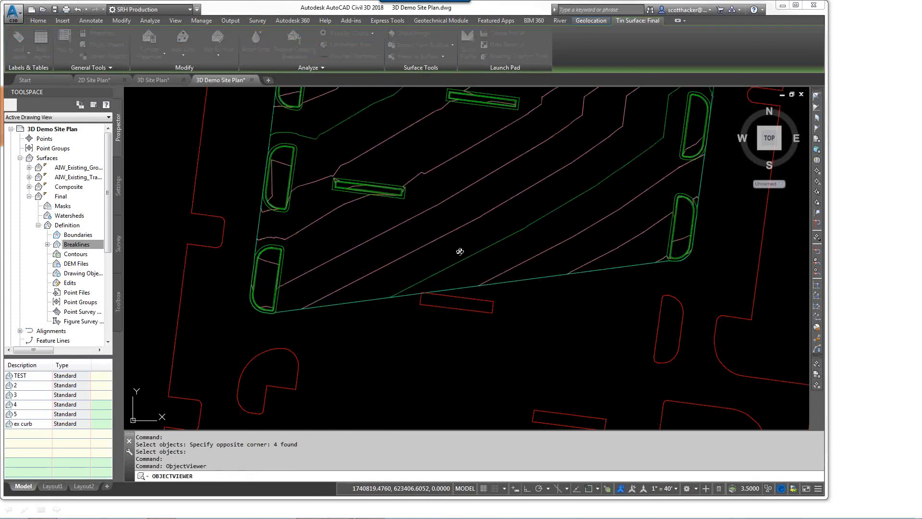
pyautogui.moveTo(469, 325)
pyautogui.mouseDown()
pyautogui.moveTo(444, 183)
pyautogui.moveTo(484, 201)
pyautogui.moveTo(380, 220)
pyautogui.mouseUp()
pyautogui.moveTo(647, 300); pyautogui.dragTo(490, 362)
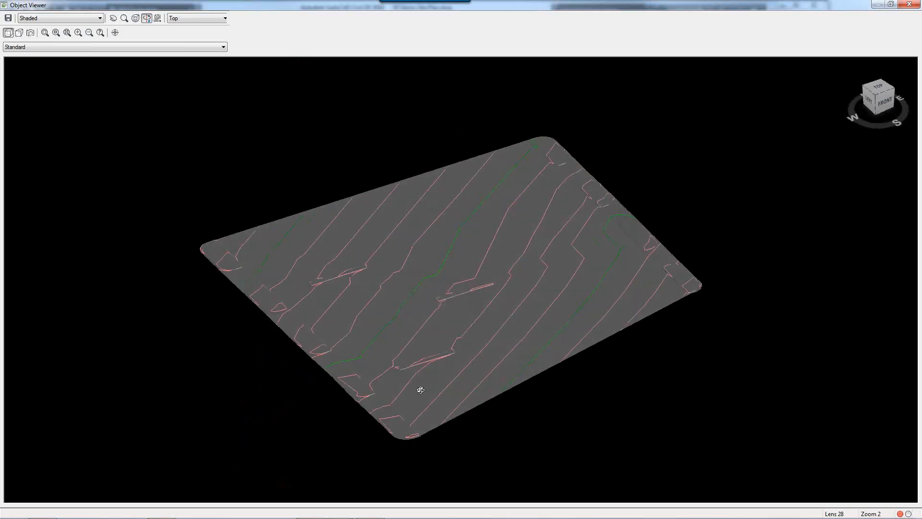
pyautogui.scroll(5, 420, 389)
pyautogui.moveTo(419, 387); pyautogui.dragTo(437, 238, button='middle')
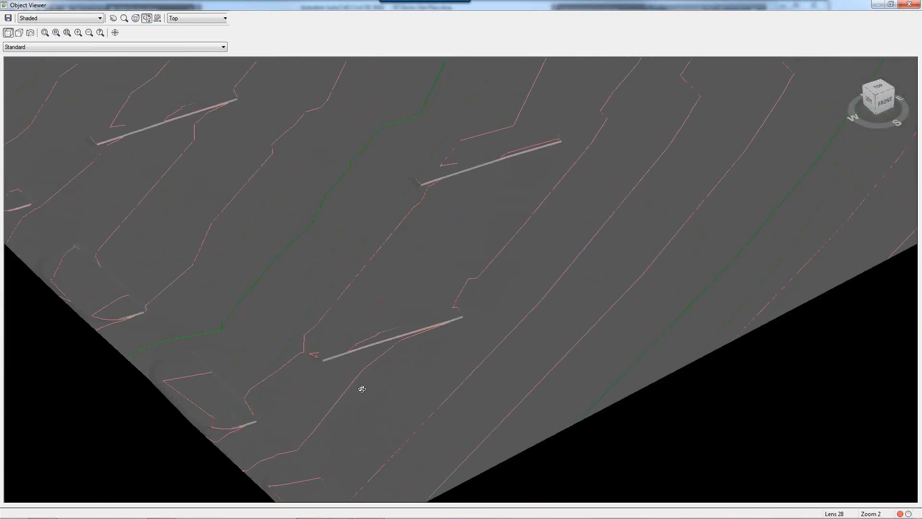
pyautogui.scroll(3, 360, 387)
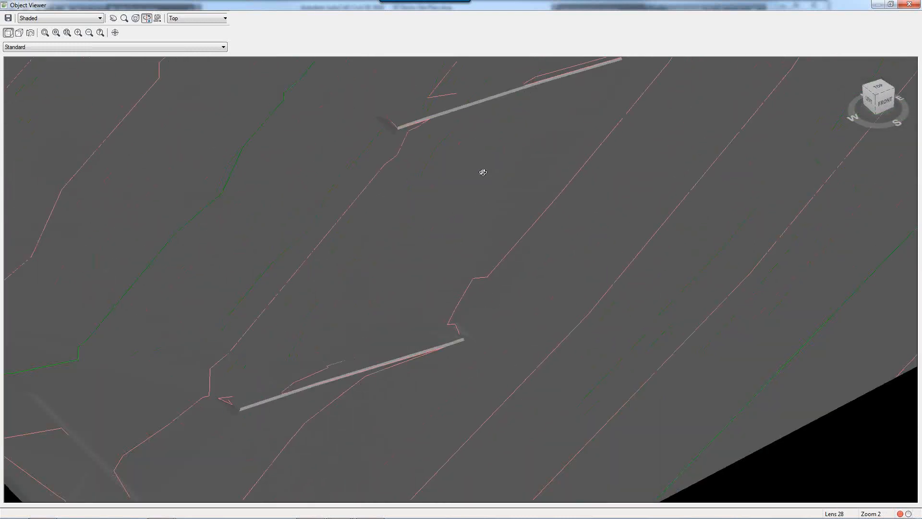
pyautogui.moveTo(490, 187); pyautogui.dragTo(399, 323, button='middle')
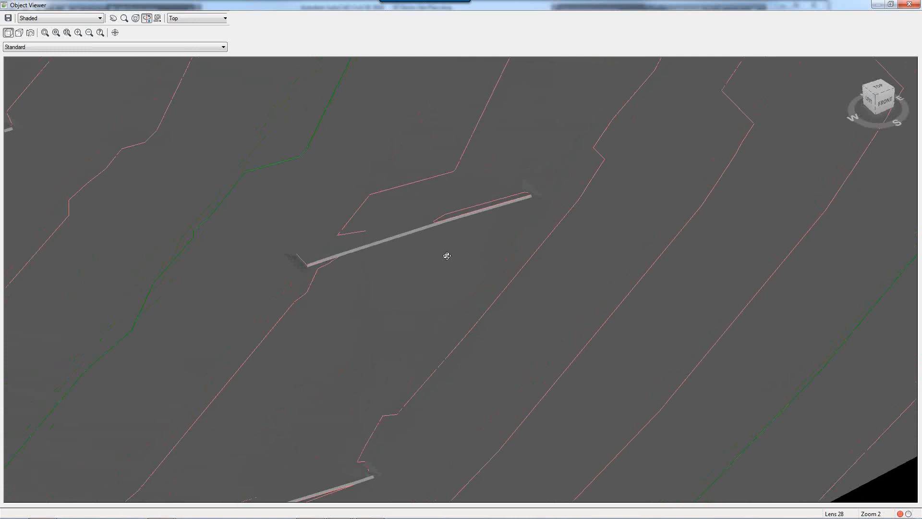
# Examine the curbed islands along the Final surface's edge from a lower angle, and close the Object Viewer
pyautogui.scroll(-5, 438, 257)
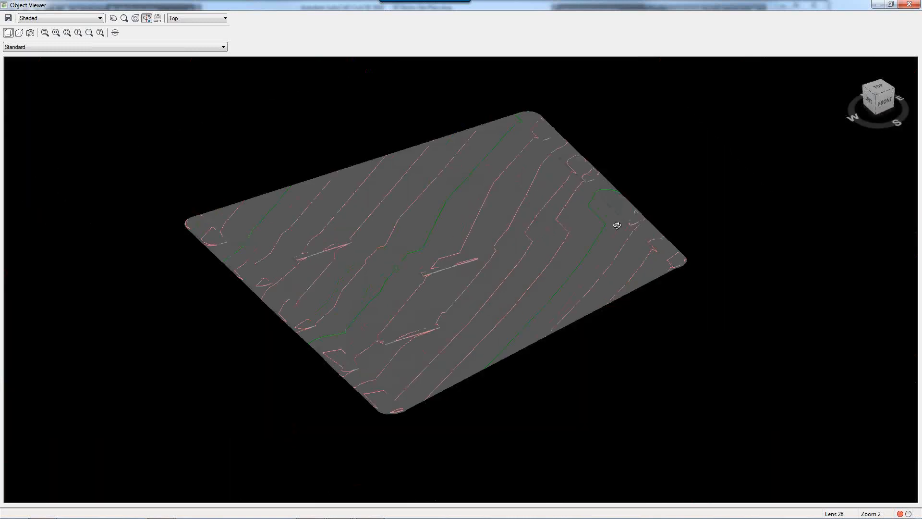
pyautogui.moveTo(440, 277); pyautogui.dragTo(459, 211)
pyautogui.scroll(3, 683, 245)
pyautogui.moveTo(693, 231); pyautogui.dragTo(387, 296)
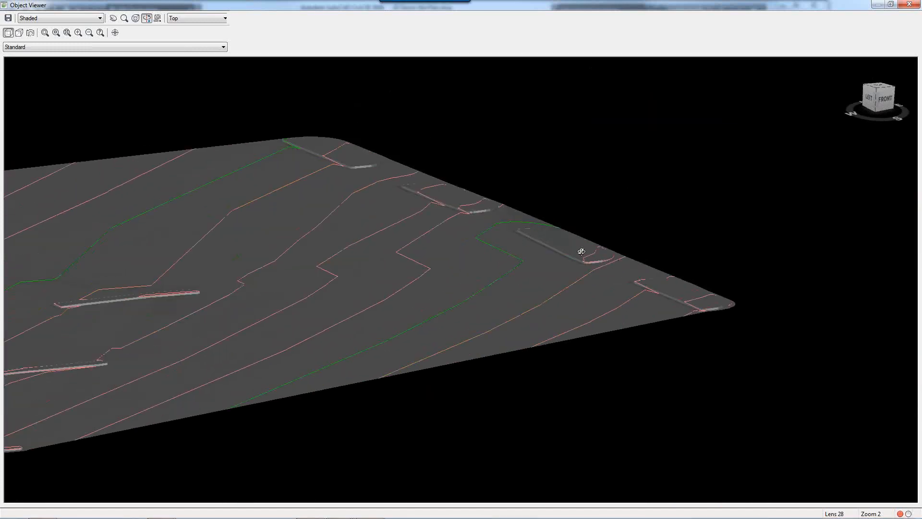
pyautogui.scroll(2, 555, 246)
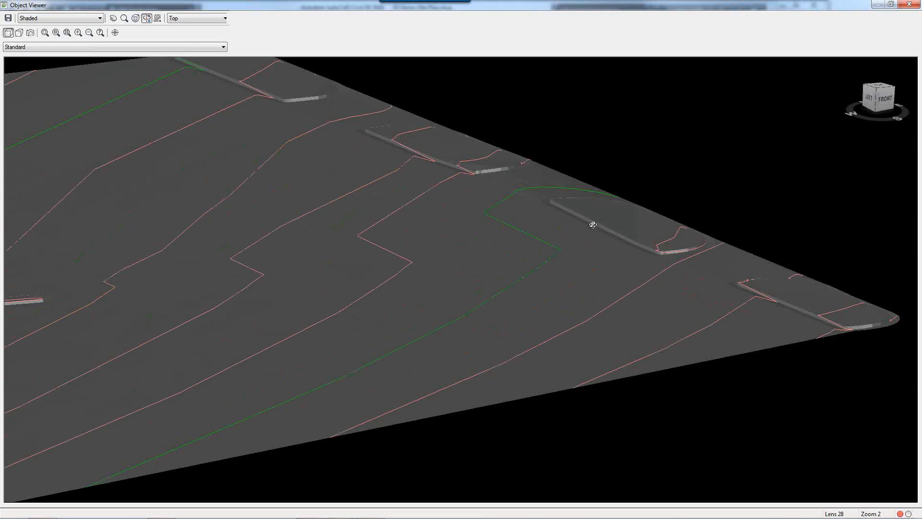
pyautogui.click(909, 5)
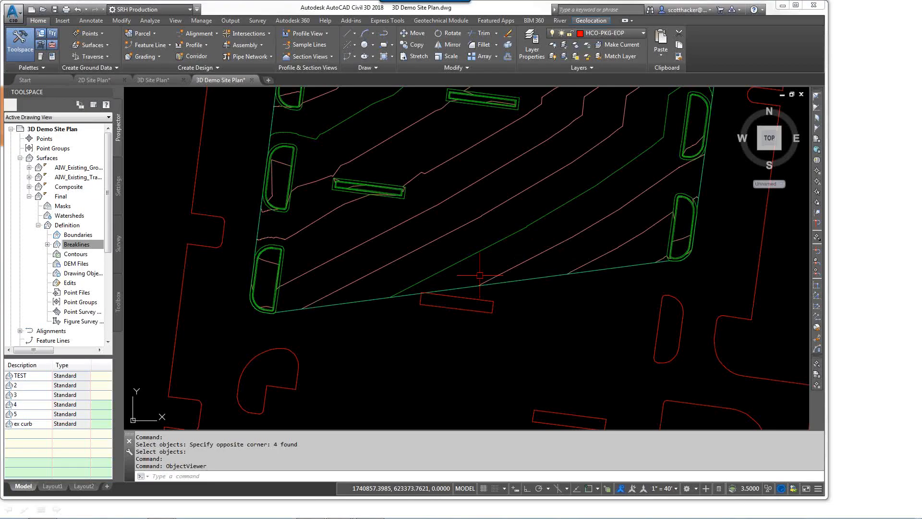
# Clear the surface selection and save the drawing
pyautogui.press('Escape')
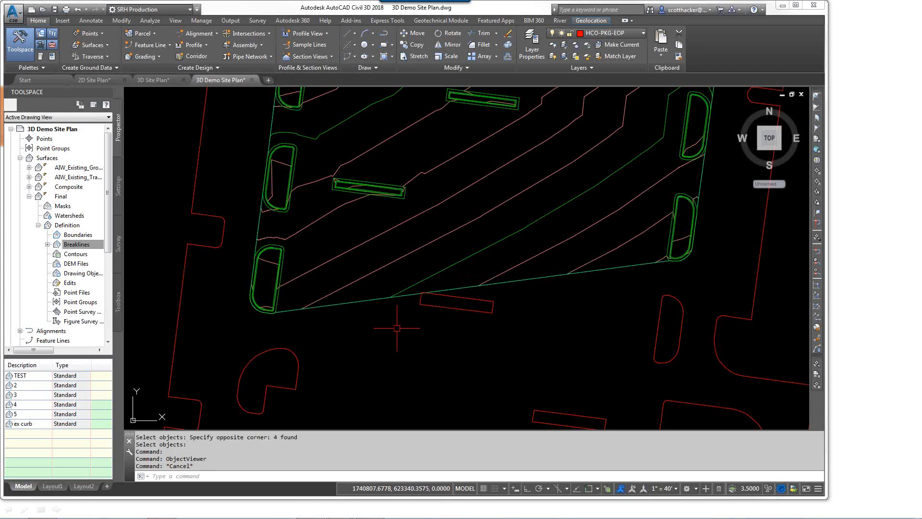
pyautogui.write('qs')
pyautogui.press('Return')
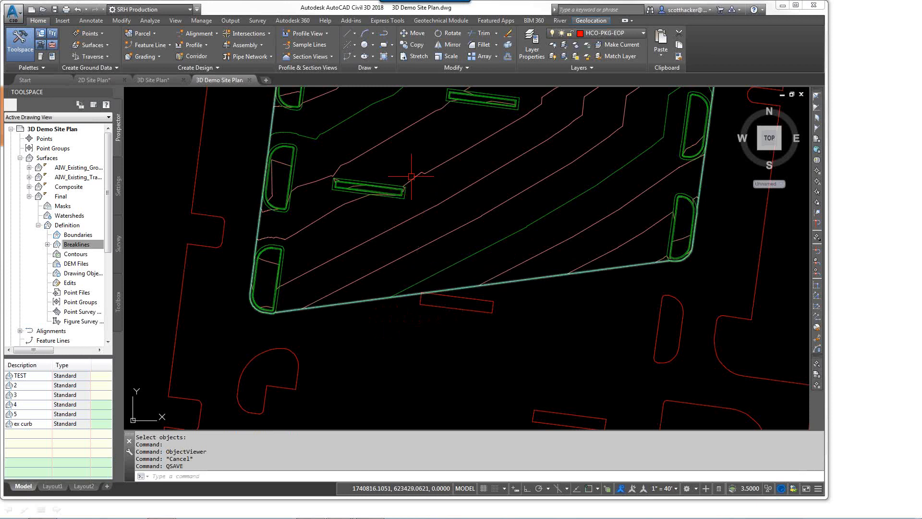
# Set up a LandXML export of only the Final surface to FINAL.xml, and dismiss the export without saving
pyautogui.click(230, 20)
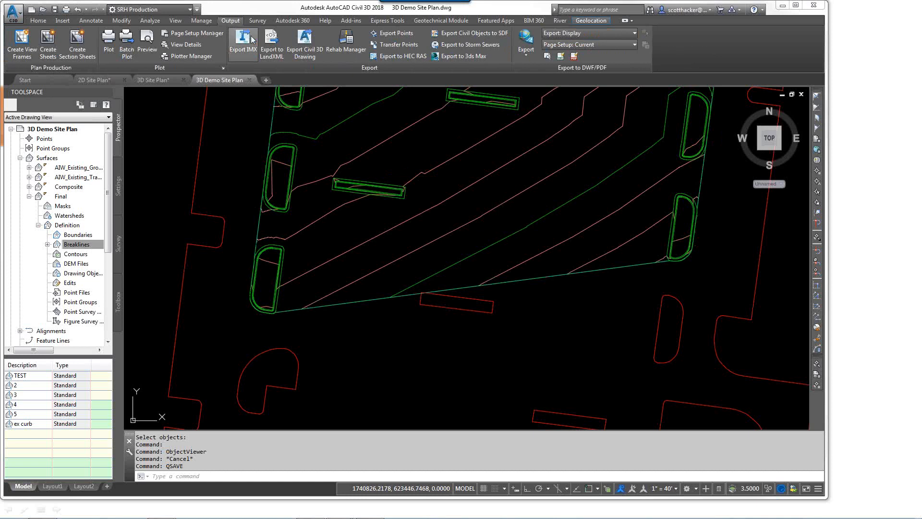
pyautogui.click(269, 57)
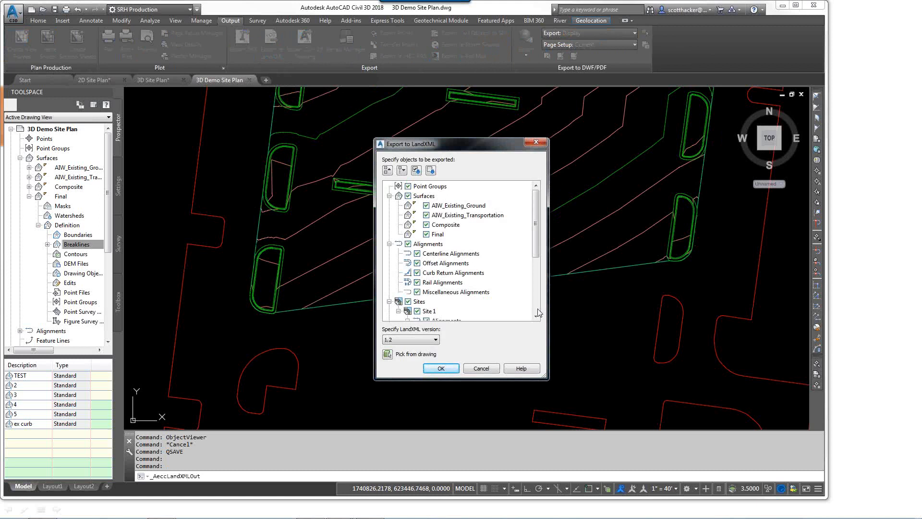
pyautogui.click(431, 170)
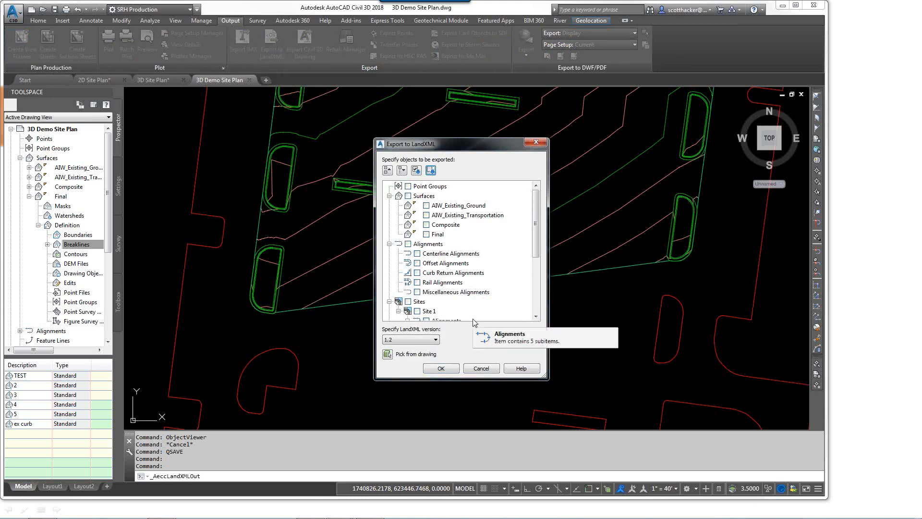
pyautogui.click(427, 235)
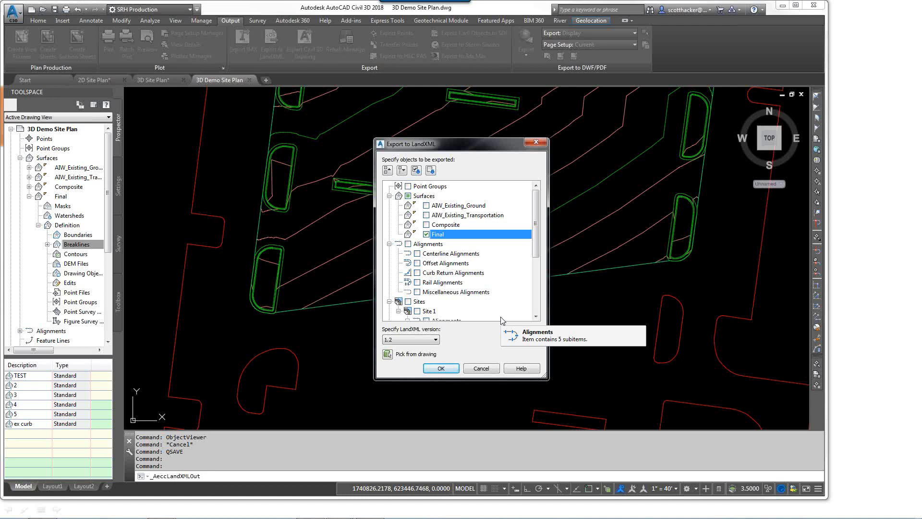
pyautogui.click(440, 369)
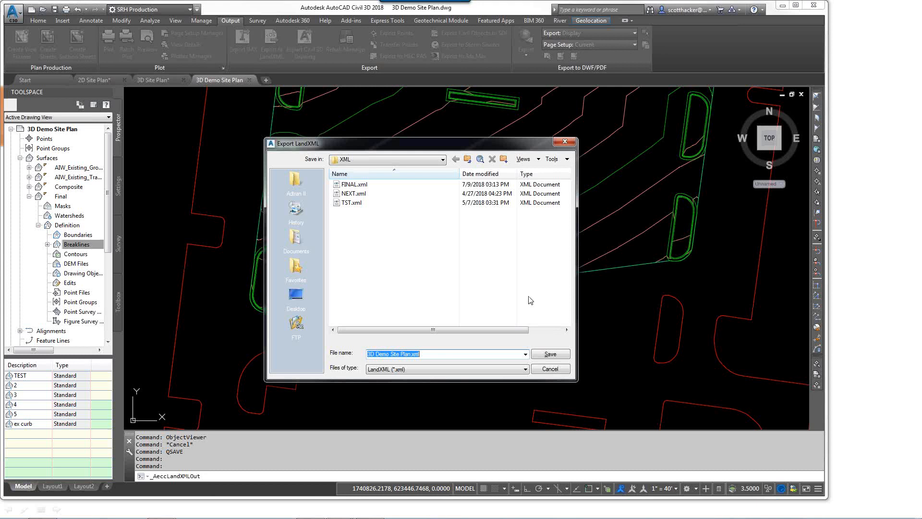
pyautogui.click(355, 184)
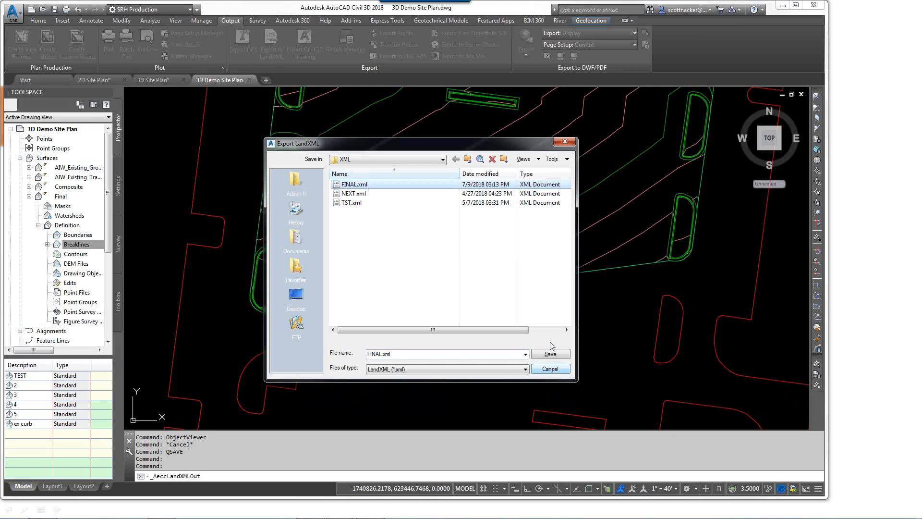
pyautogui.click(565, 141)
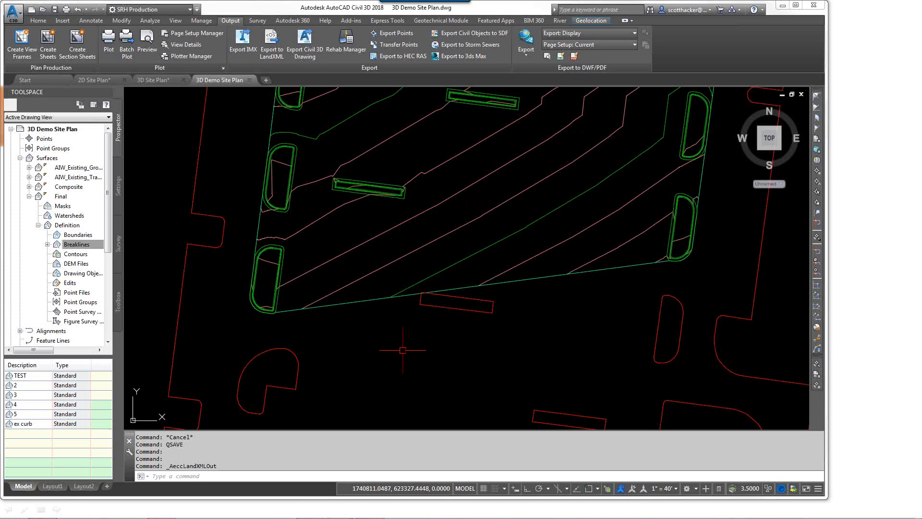
# Move the Civil 3D window aside and switch to the HCO Nashville 2018 model in InfraWorks
pyautogui.moveTo(400, 348)
pyautogui.moveTo(473, 4); pyautogui.dragTo(505, 20)
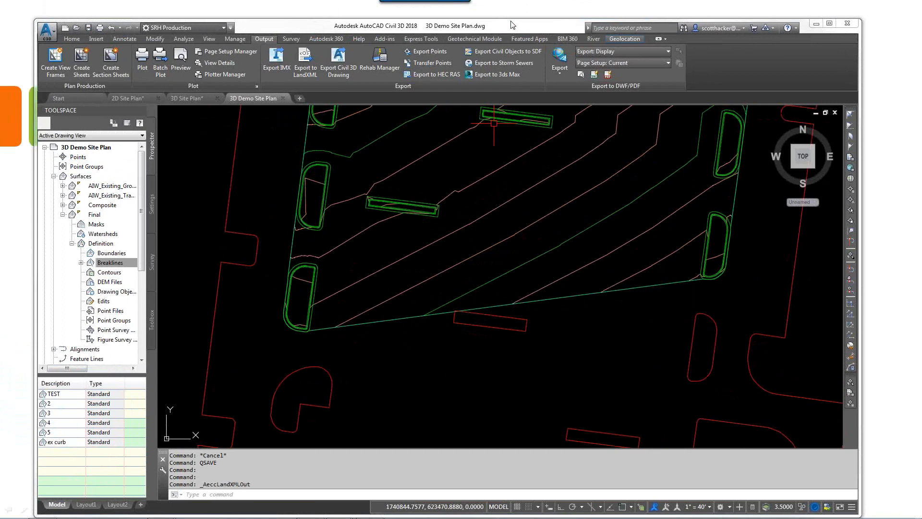
pyautogui.click(345, 512)
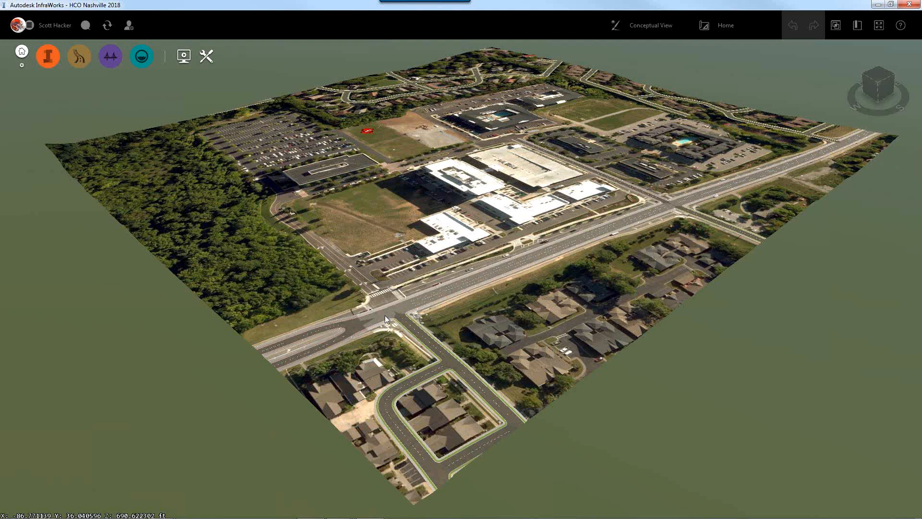
# Examine the large parking lot beside the flat-roofed building, closing in on its planted islands
pyautogui.moveTo(384, 315)
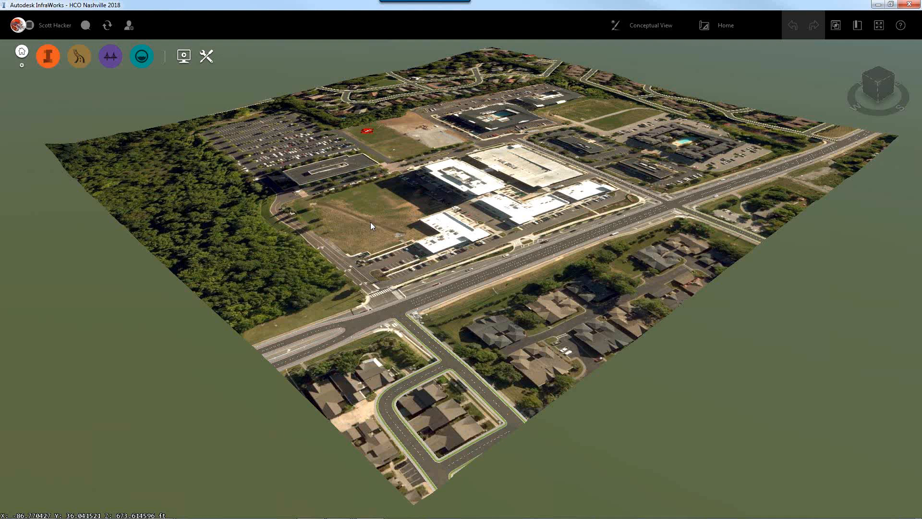
pyautogui.scroll(3, 350, 208)
pyautogui.moveTo(363, 221); pyautogui.dragTo(502, 434)
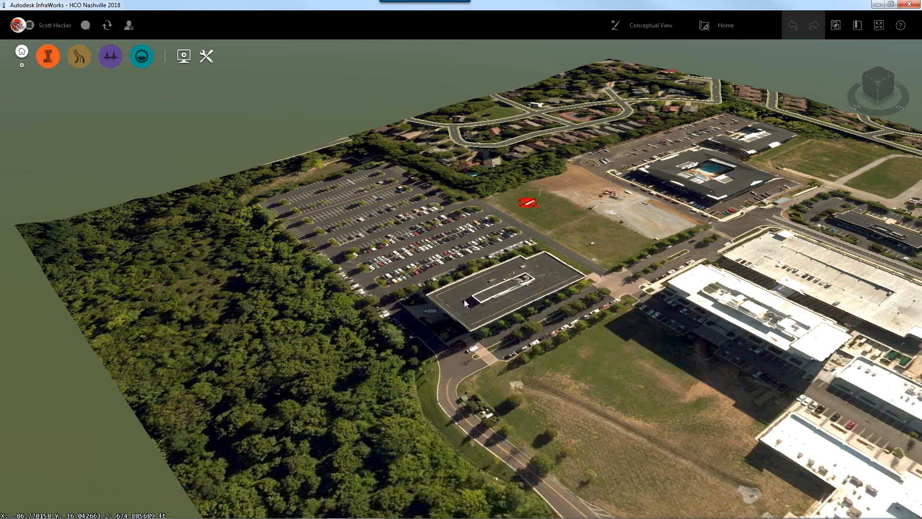
pyautogui.scroll(3, 466, 308)
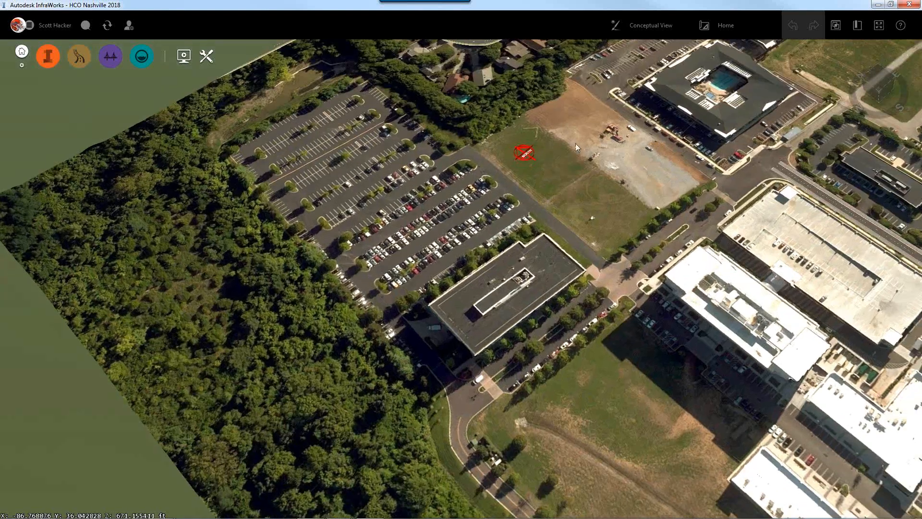
pyautogui.scroll(2, 390, 140)
pyautogui.scroll(2, 448, 196)
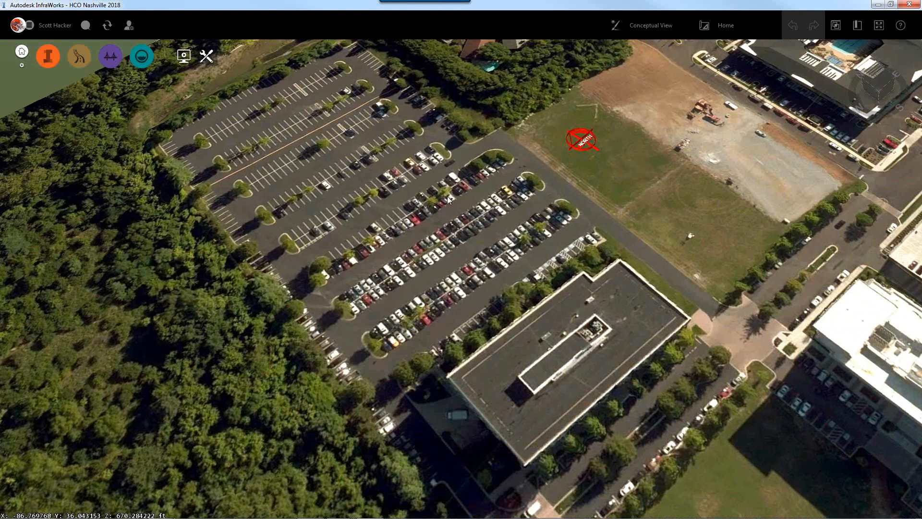
pyautogui.moveTo(446, 283); pyautogui.dragTo(239, 215, button='middle')
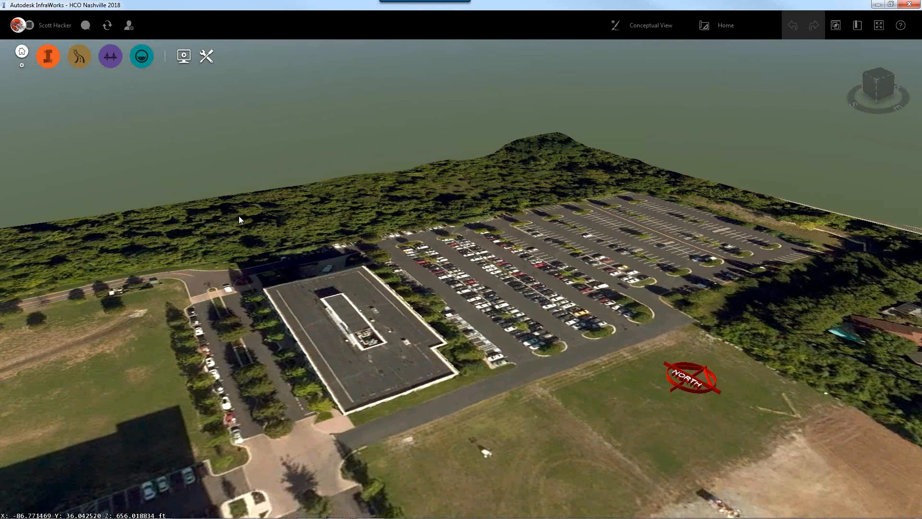
pyautogui.scroll(1, 537, 375)
pyautogui.scroll(5, 536, 375)
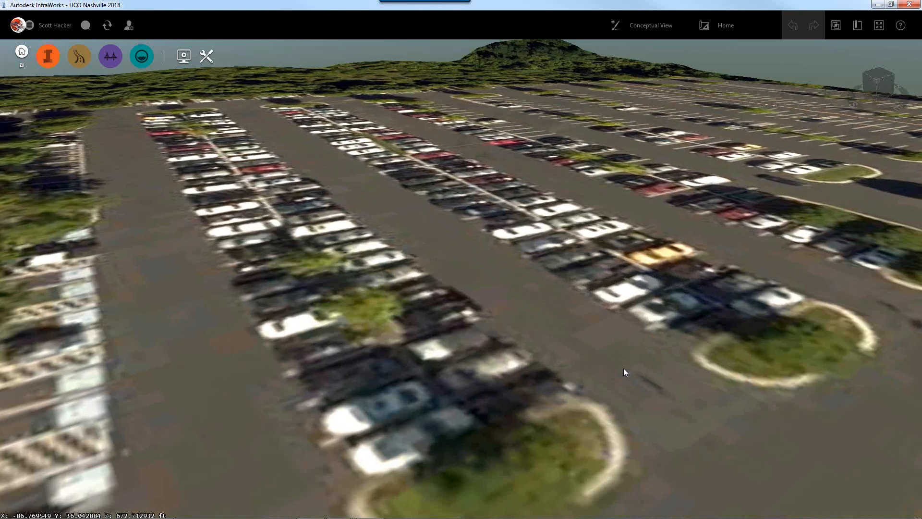
# Compare the relief of the parking lot islands at near ground level with the view of the whole lot from above
pyautogui.moveTo(624, 370); pyautogui.dragTo(727, 326, button='middle')
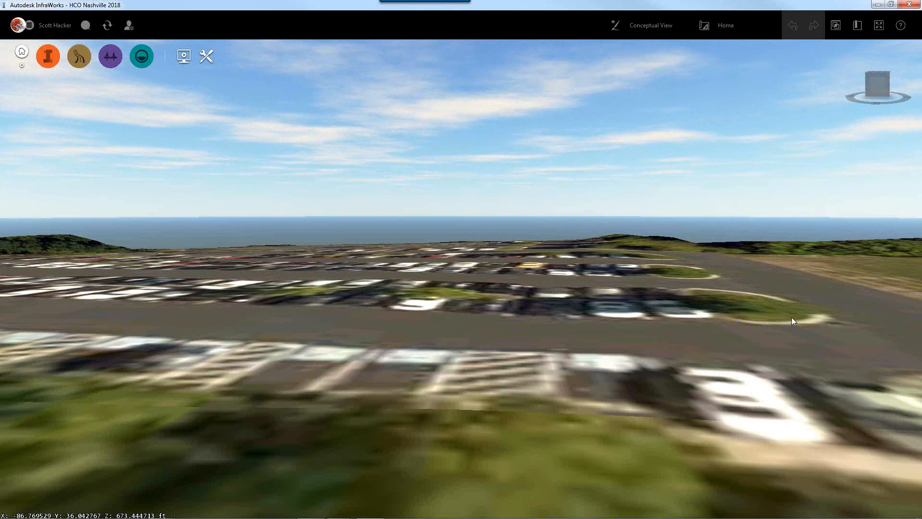
pyautogui.moveTo(546, 314); pyautogui.dragTo(544, 349, button='middle')
pyautogui.moveTo(543, 344); pyautogui.dragTo(544, 292)
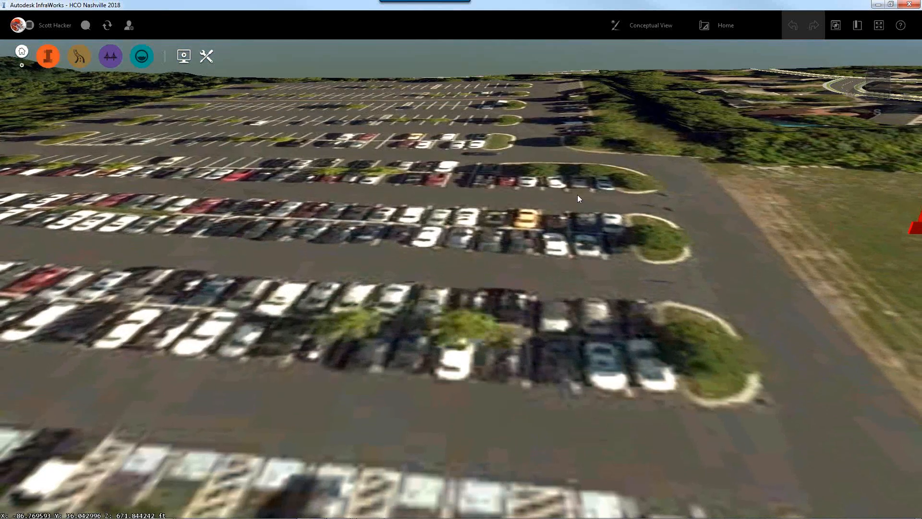
pyautogui.scroll(-3, 572, 215)
pyautogui.moveTo(582, 275)
pyautogui.mouseDown(button='middle')
pyautogui.moveTo(391, 291)
pyautogui.moveTo(454, 309)
pyautogui.moveTo(469, 328)
pyautogui.mouseUp(button='middle')
pyautogui.scroll(-3, 468, 329)
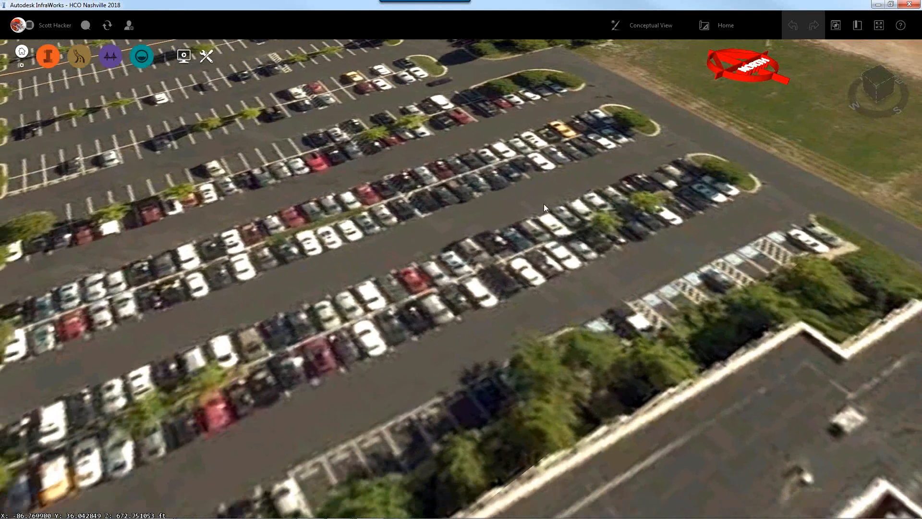
pyautogui.scroll(-1, 507, 232)
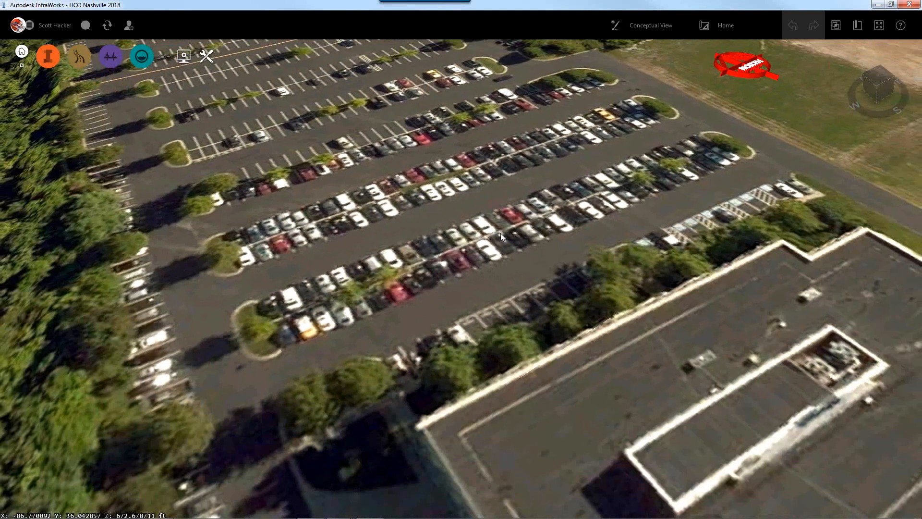
pyautogui.moveTo(507, 231); pyautogui.dragTo(497, 241)
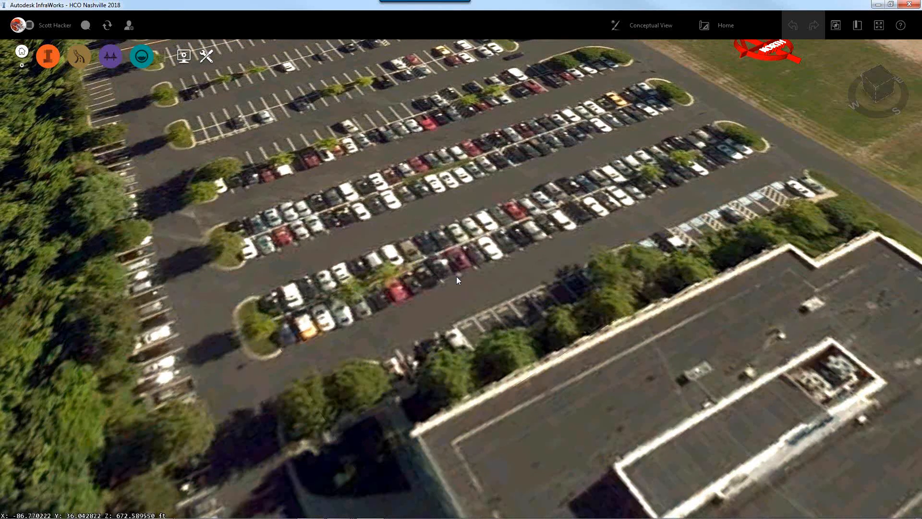
# Bring up the model's data sources and place their window clear of the parking lot
pyautogui.click(58, 62)
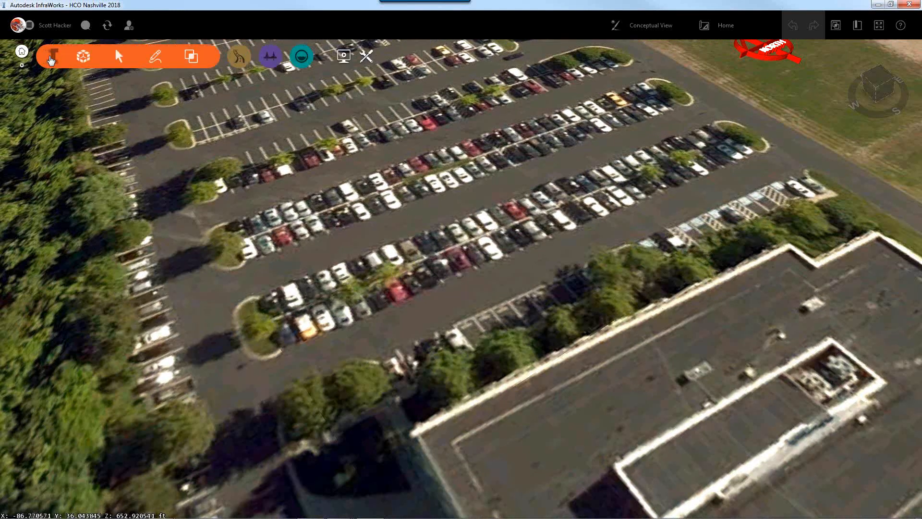
pyautogui.click(85, 57)
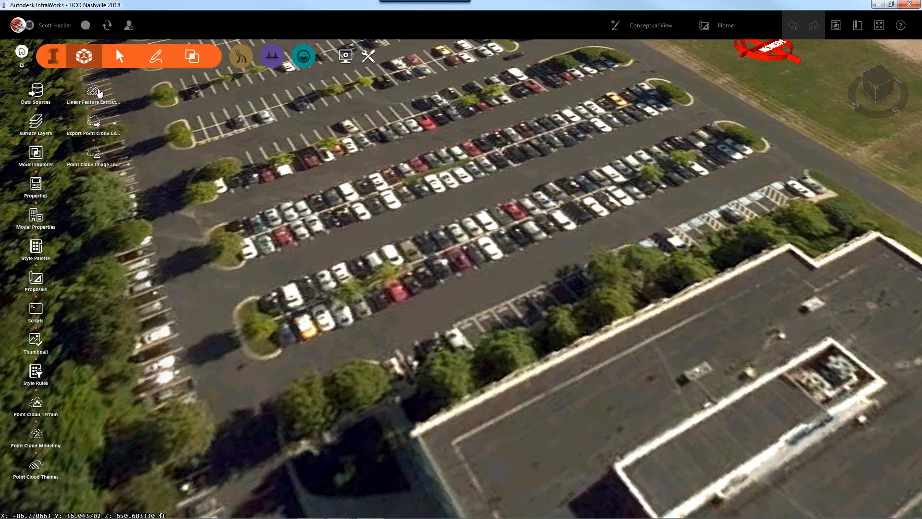
pyautogui.click(37, 95)
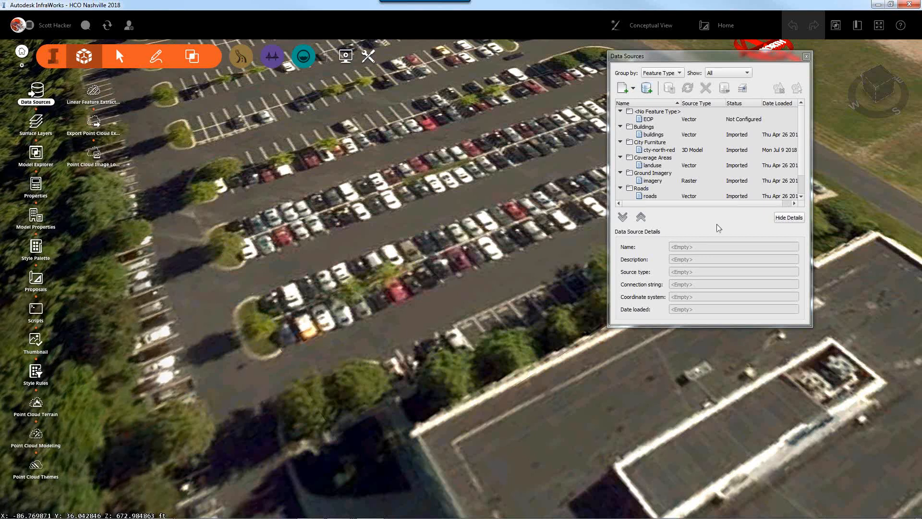
pyautogui.click(702, 59)
pyautogui.moveTo(702, 60); pyautogui.dragTo(795, 235)
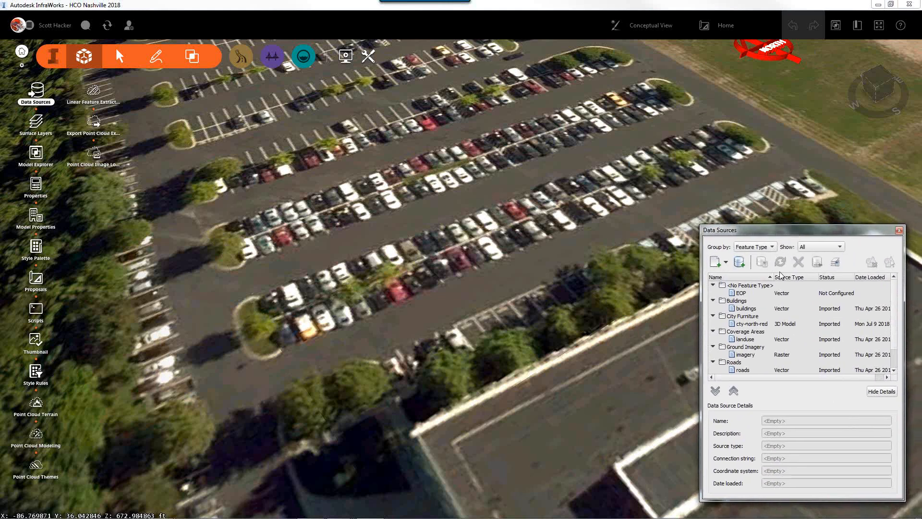
# Remove the unconfigured EOP vector data source and its associated features from the model
pyautogui.rightClick(744, 294)
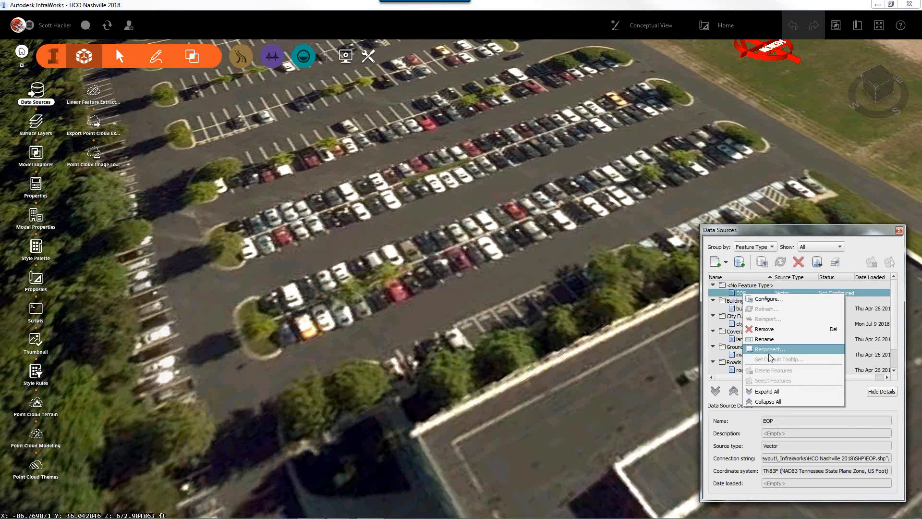
pyautogui.click(737, 294)
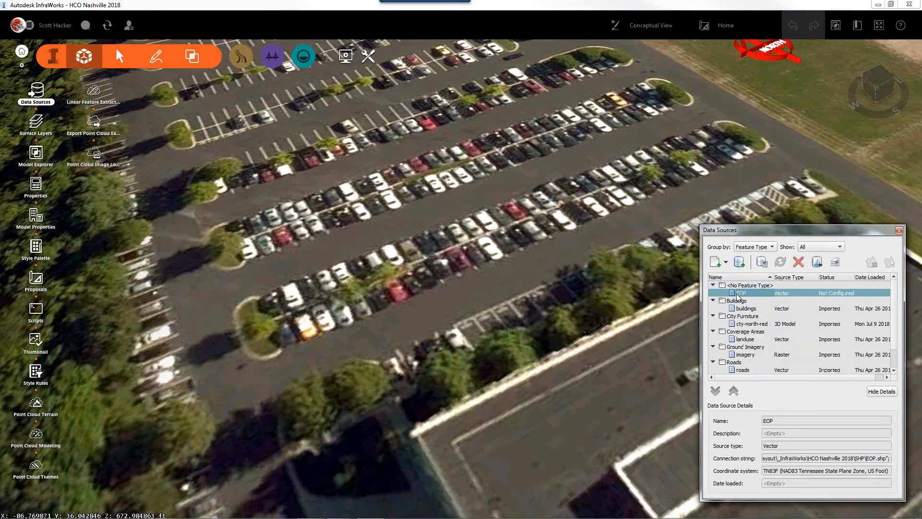
pyautogui.click(798, 263)
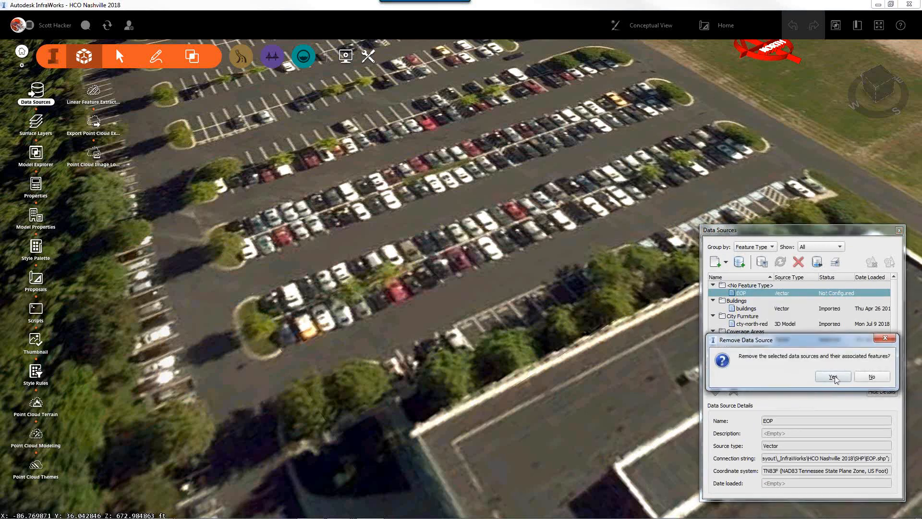
pyautogui.click(833, 375)
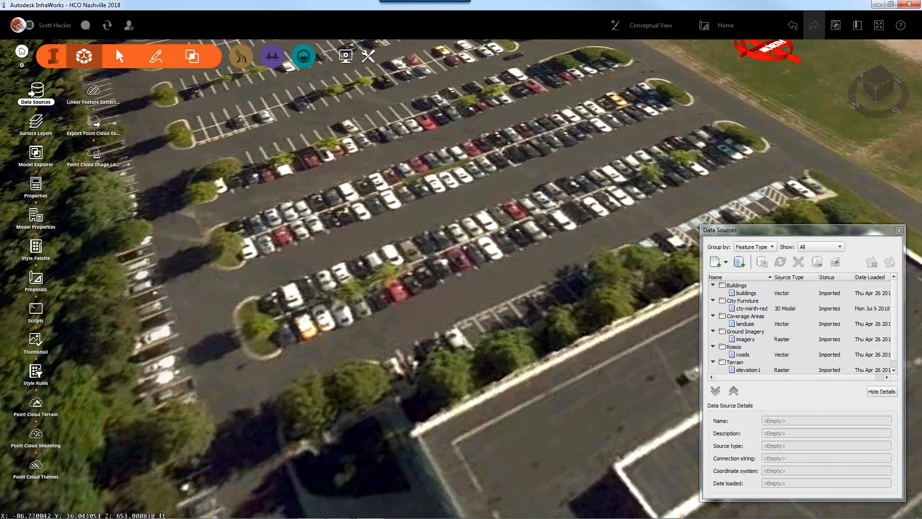
# Locate FINAL.xml on drive F: in _F Directory Layout\_InfraWorks\HCO Nashville 2018\XML using the file explorer
pyautogui.moveTo(145, 517)
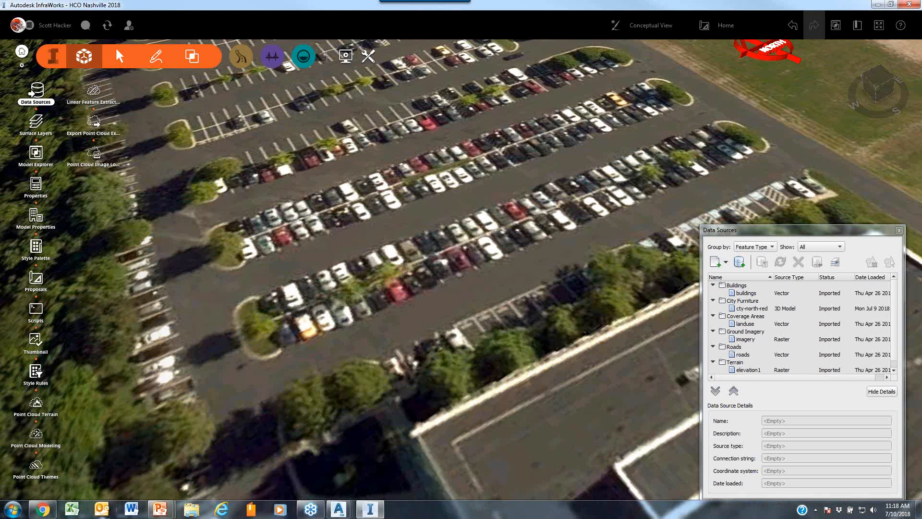
pyautogui.click(191, 512)
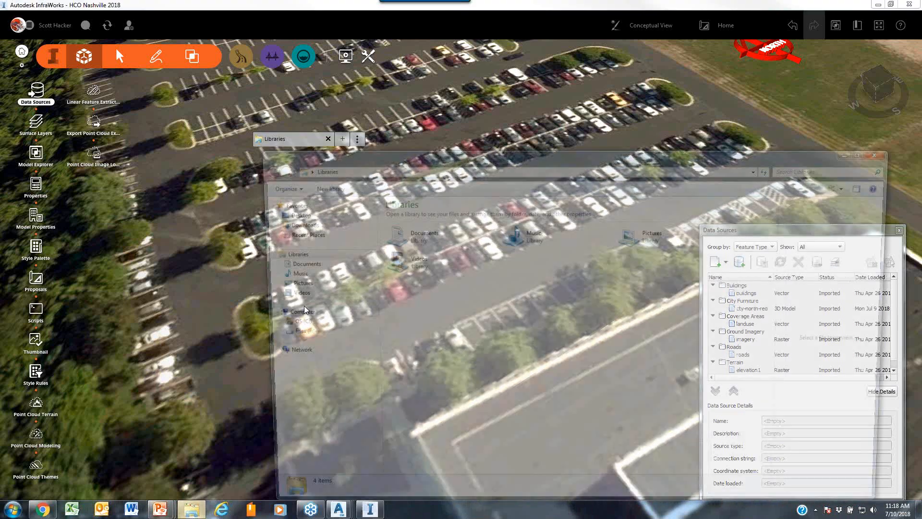
pyautogui.moveTo(455, 154); pyautogui.dragTo(279, 94)
pyautogui.click(126, 270)
pyautogui.doubleClick(272, 202)
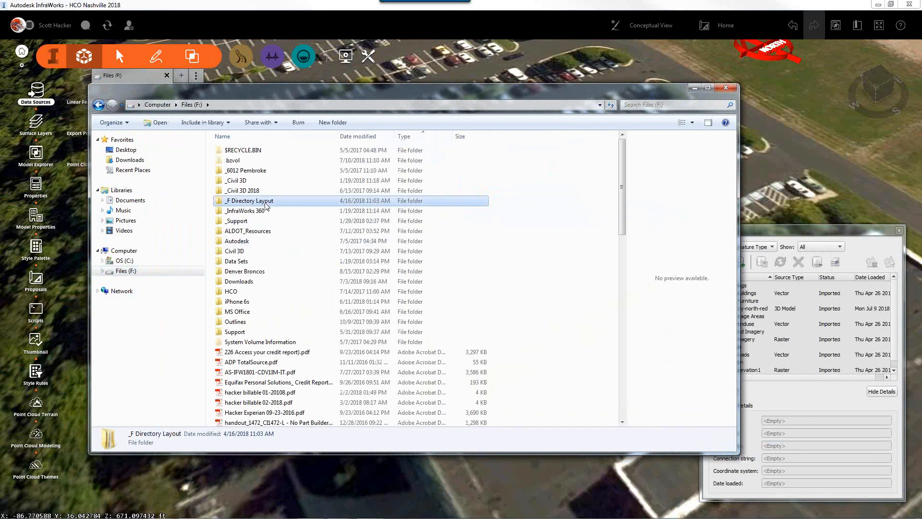
pyautogui.doubleClick(247, 190)
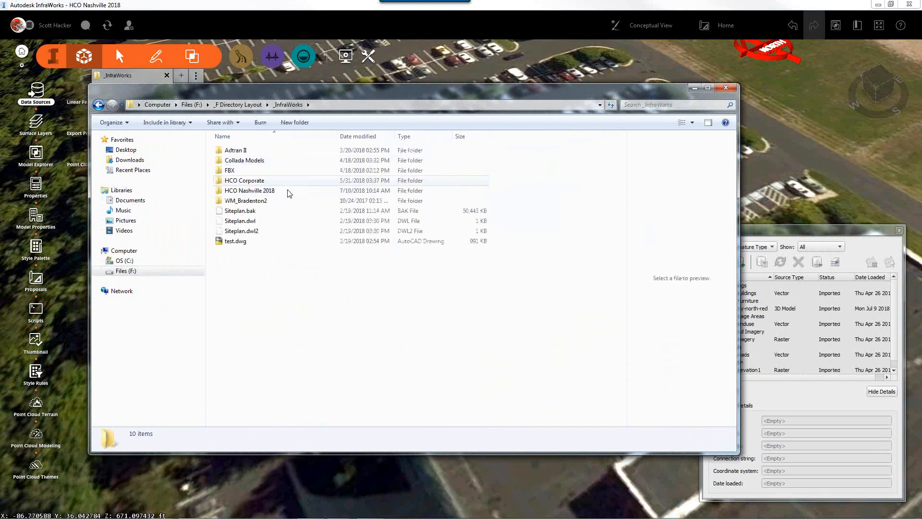
pyautogui.doubleClick(266, 190)
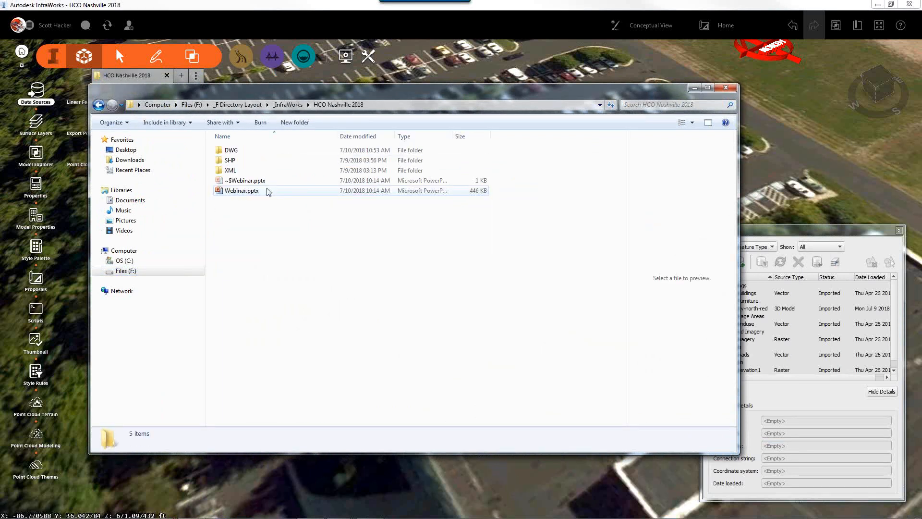
pyautogui.doubleClick(231, 171)
pyautogui.click(249, 152)
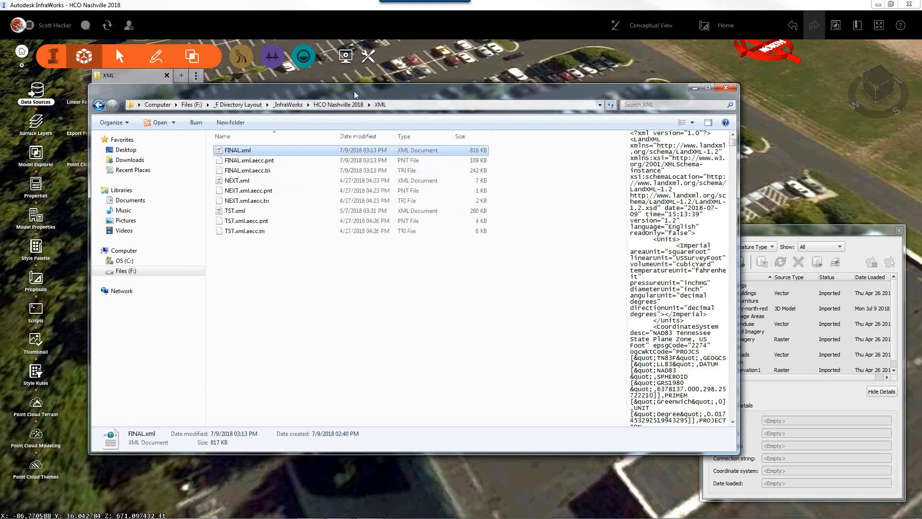
# Import FINAL.xml into the InfraWorks model as a LandXML terrain source in coordinate system TN83F and refresh it
pyautogui.moveTo(356, 94); pyautogui.dragTo(249, 250)
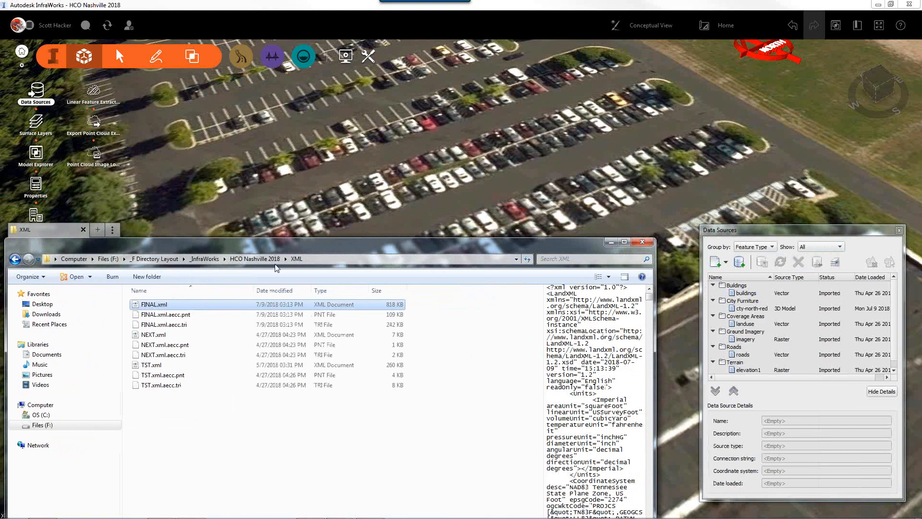
pyautogui.moveTo(162, 309); pyautogui.dragTo(335, 152)
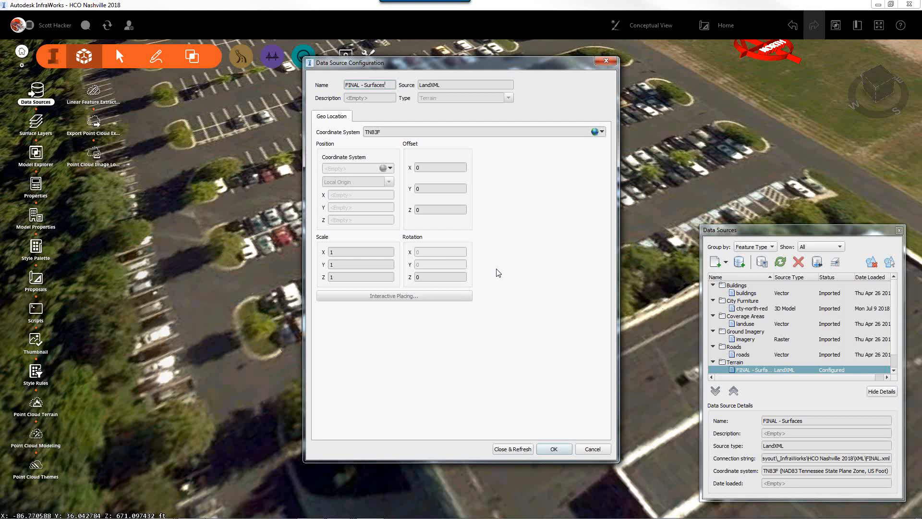
pyautogui.click(507, 450)
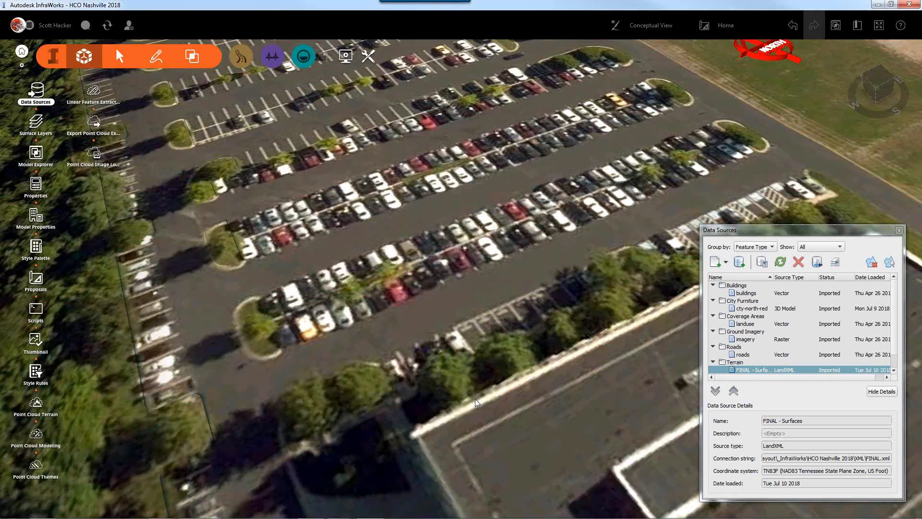
# Examine the curb along the parking lot's tree-lined edge from near ground level
pyautogui.scroll(5, 196, 396)
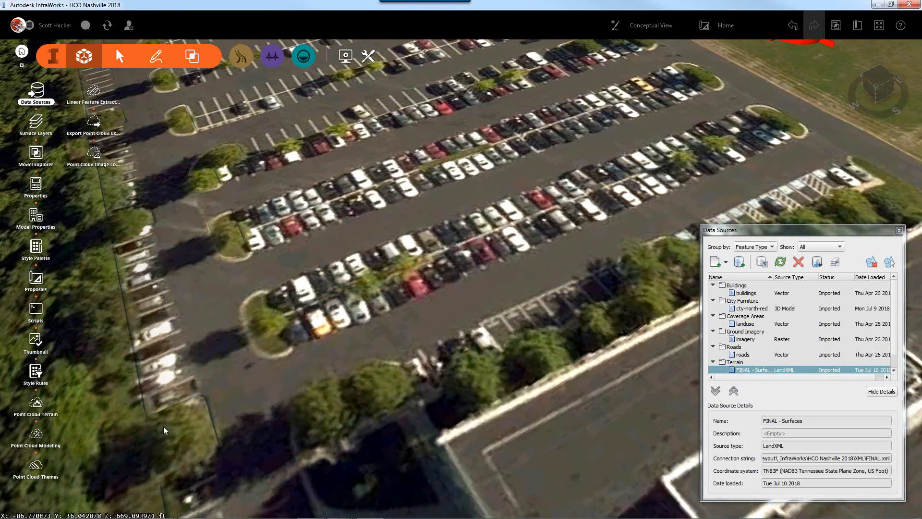
pyautogui.scroll(-5, 304, 309)
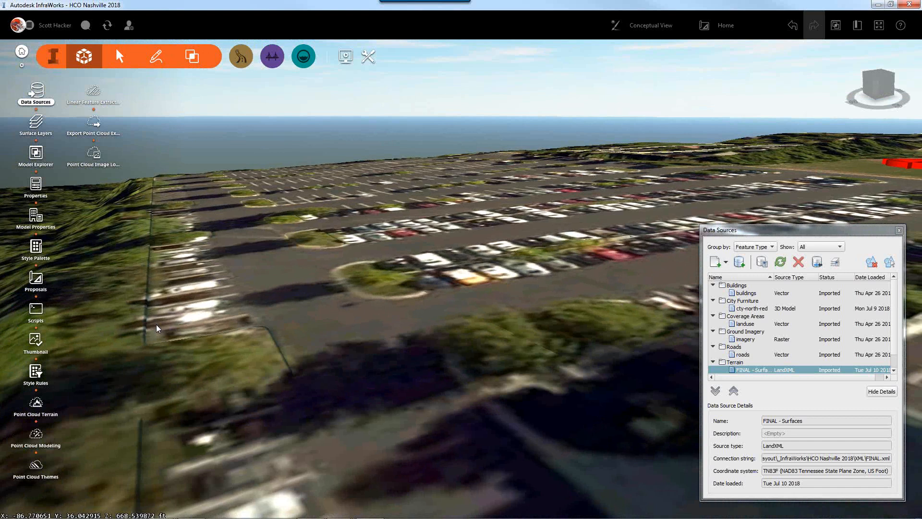
pyautogui.scroll(5, 247, 333)
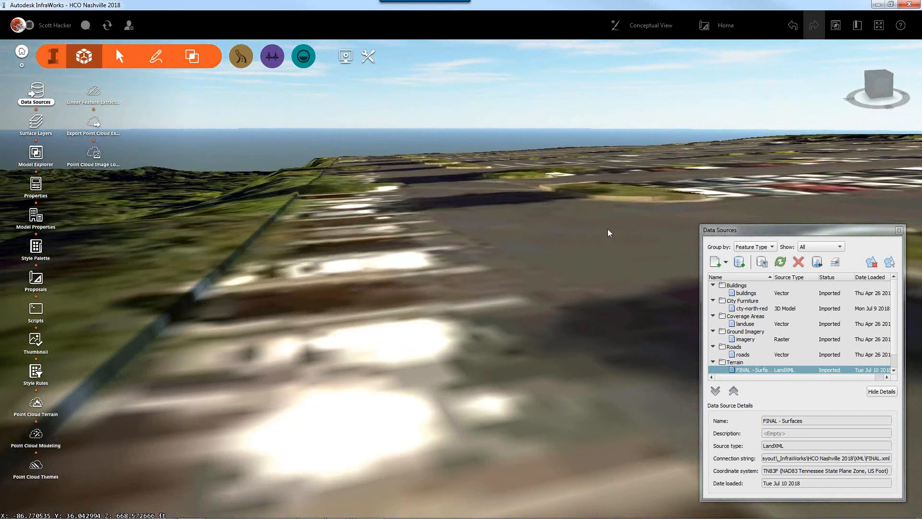
pyautogui.scroll(3, 633, 218)
pyautogui.moveTo(557, 249); pyautogui.dragTo(376, 267)
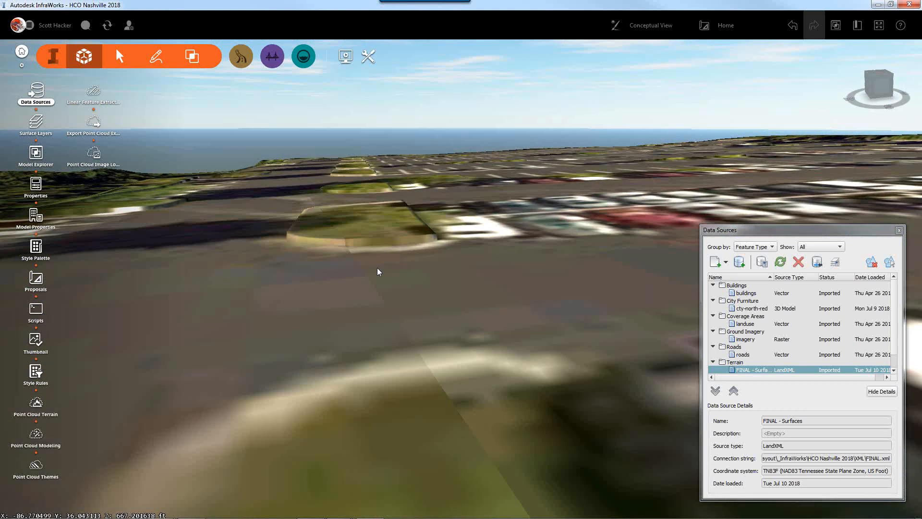
# Inspect the curb of the planted end island from several sides, then view it among the neighbouring islands
pyautogui.scroll(2, 360, 266)
pyautogui.scroll(3, 345, 322)
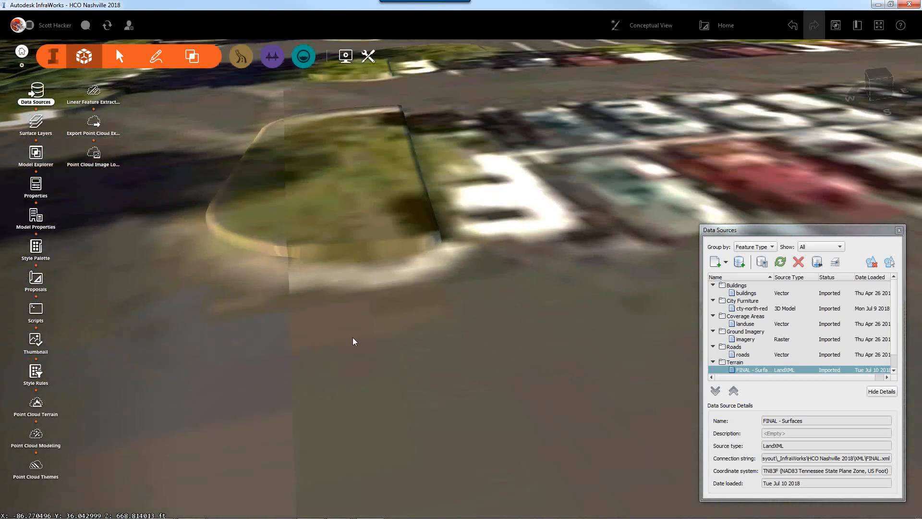
pyautogui.moveTo(361, 315); pyautogui.dragTo(191, 328, button='middle')
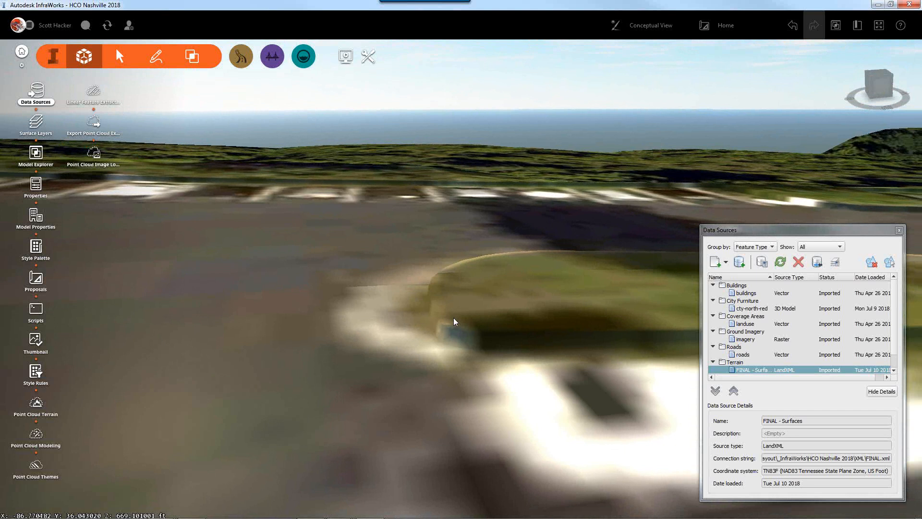
pyautogui.moveTo(577, 272); pyautogui.dragTo(345, 370)
pyautogui.moveTo(346, 369); pyautogui.dragTo(599, 380, button='middle')
pyautogui.moveTo(580, 351); pyautogui.dragTo(520, 232)
pyautogui.scroll(-3, 520, 232)
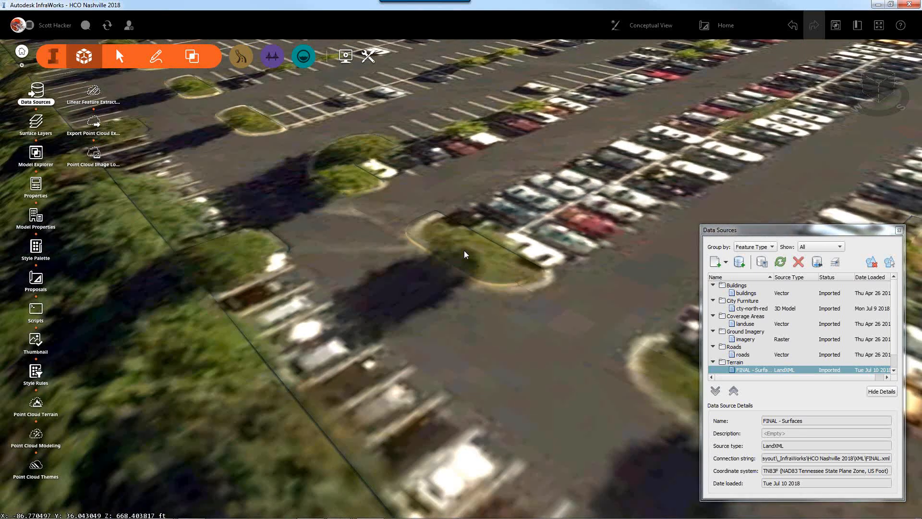
pyautogui.scroll(-3, 409, 198)
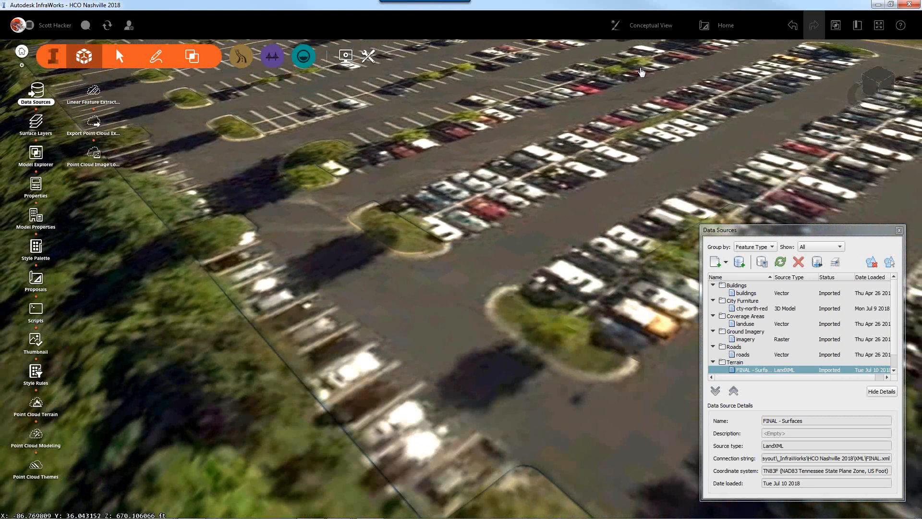
# Switch the model from the Home proposal to the Final_Surface proposal
pyautogui.click(721, 27)
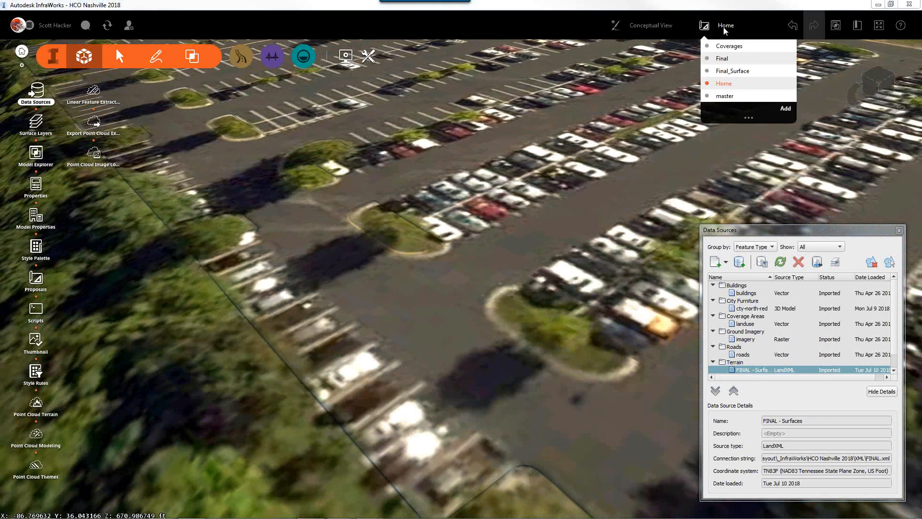
pyautogui.click(730, 72)
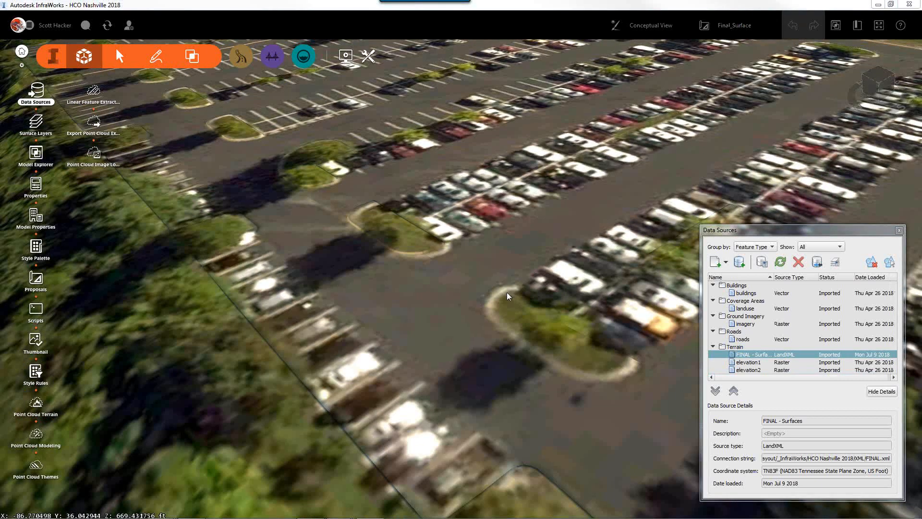
pyautogui.scroll(-3, 500, 294)
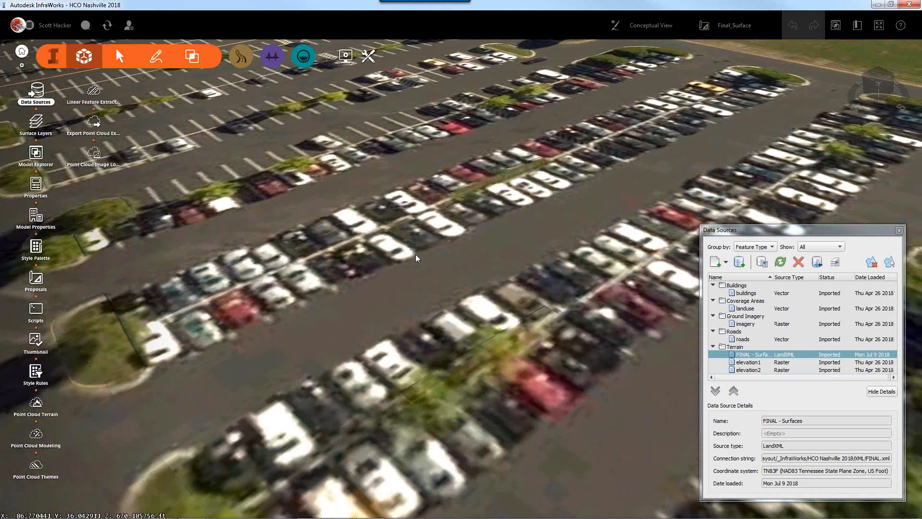
# Examine the narrow planted median between the parked car rows at ground level, then view the whole lot from above
pyautogui.scroll(5, 409, 223)
pyautogui.moveTo(414, 208); pyautogui.dragTo(534, 167)
pyautogui.moveTo(269, 292); pyautogui.dragTo(504, 263)
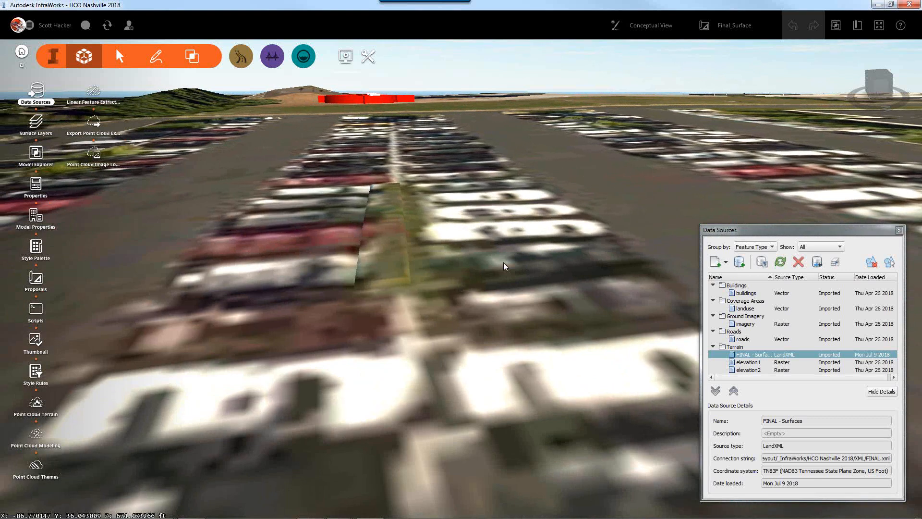
pyautogui.moveTo(436, 278); pyautogui.dragTo(471, 249)
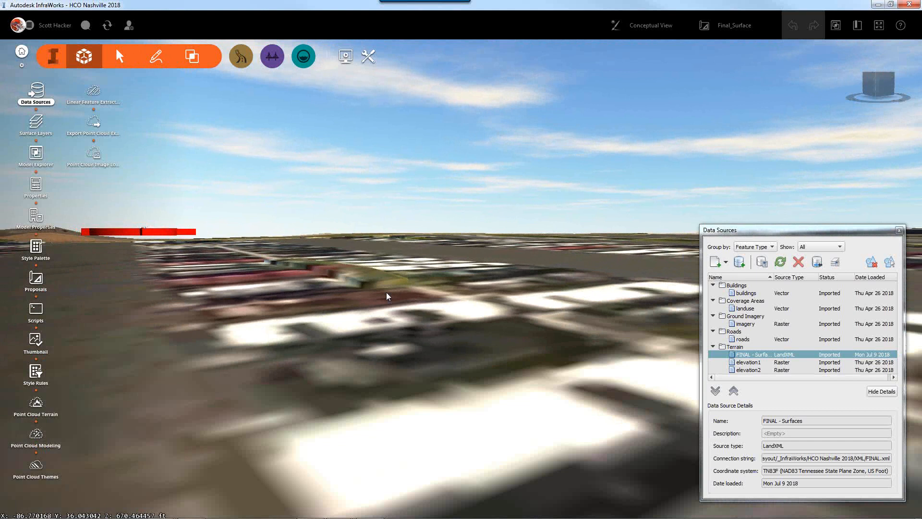
pyautogui.moveTo(386, 293); pyautogui.dragTo(255, 392)
pyautogui.scroll(-5, 254, 391)
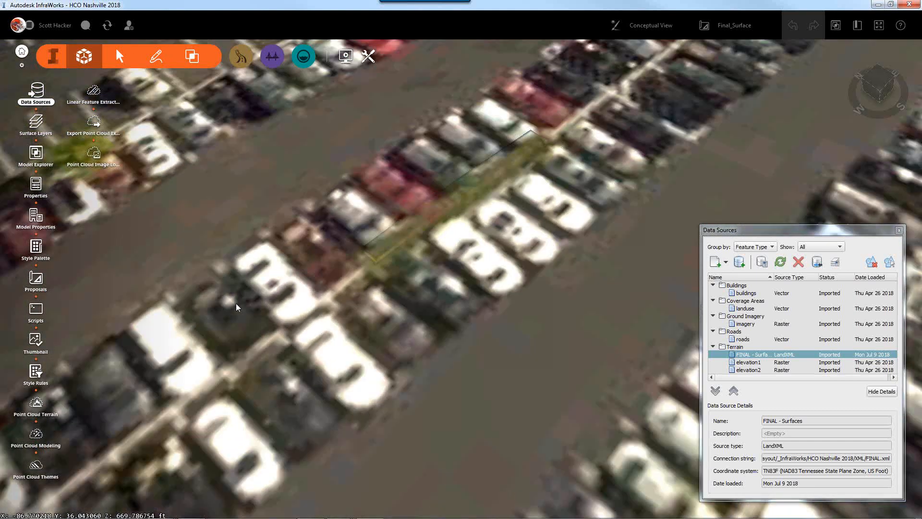
pyautogui.scroll(-3, 353, 264)
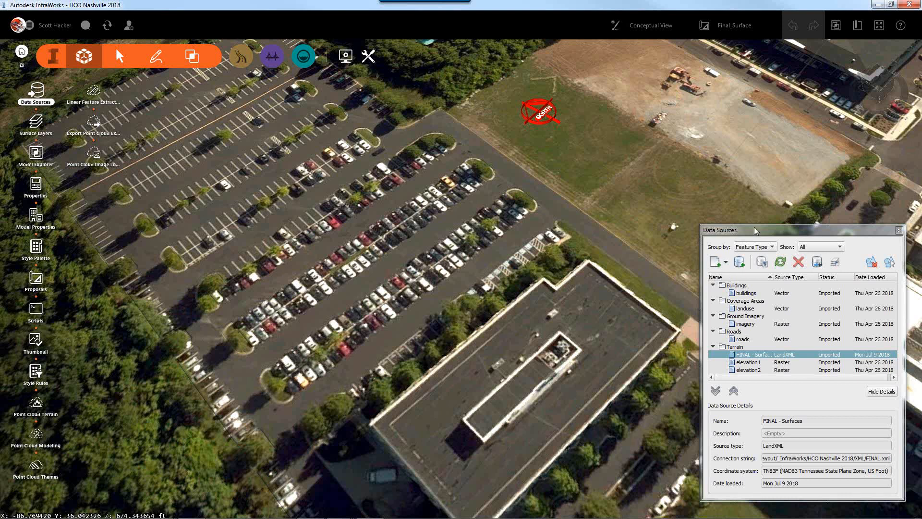
# Review the file types available for adding a data source, and dismiss the list without choosing one
pyautogui.moveTo(765, 226); pyautogui.dragTo(756, 132)
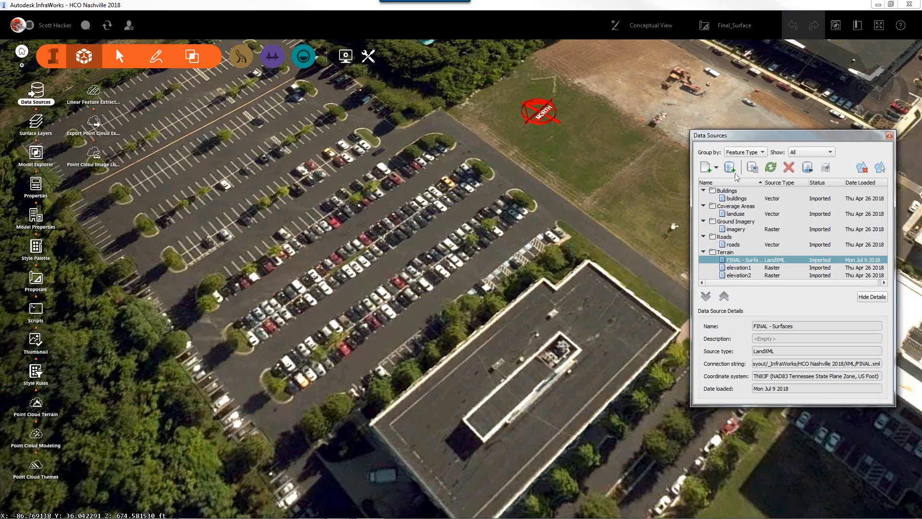
pyautogui.click(716, 168)
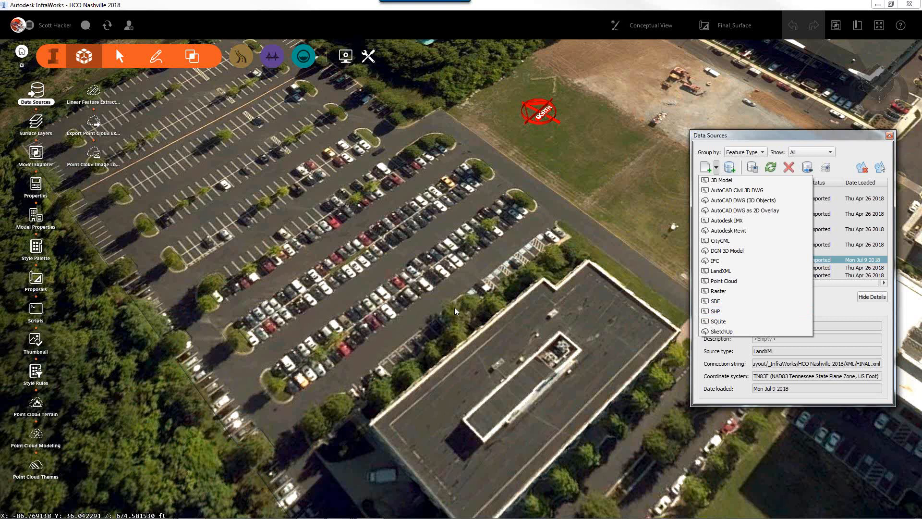
pyautogui.click(430, 290)
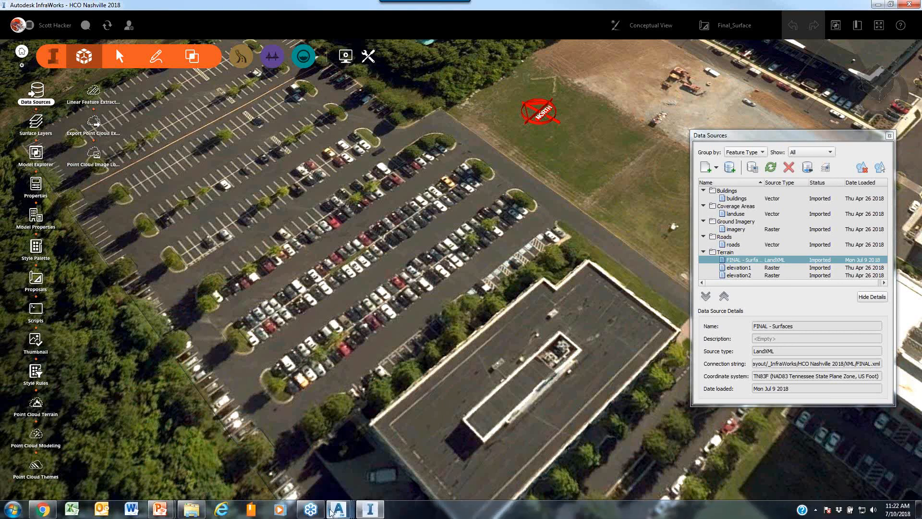
# Switch to the 2D Site Plan drawing in Civil 3D and compare the traced pavement edge and grass islands with the aerial
pyautogui.moveTo(339, 509)
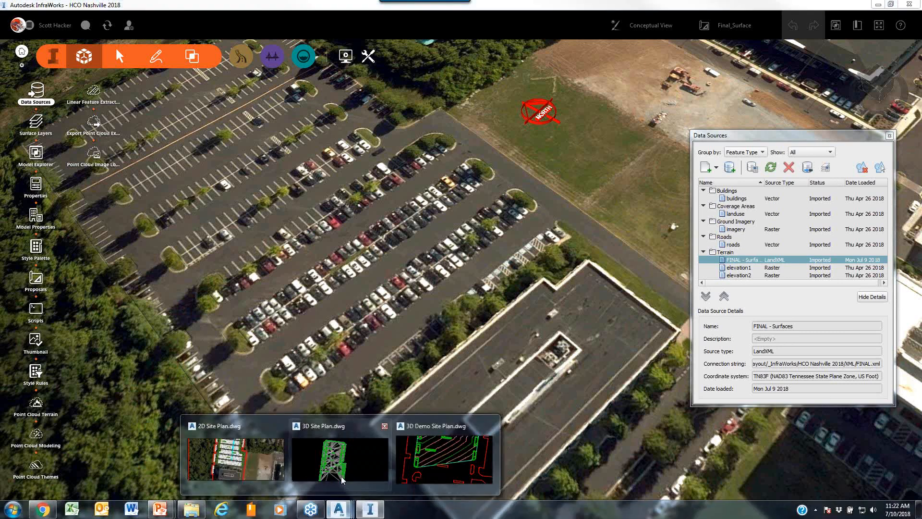
pyautogui.click(235, 457)
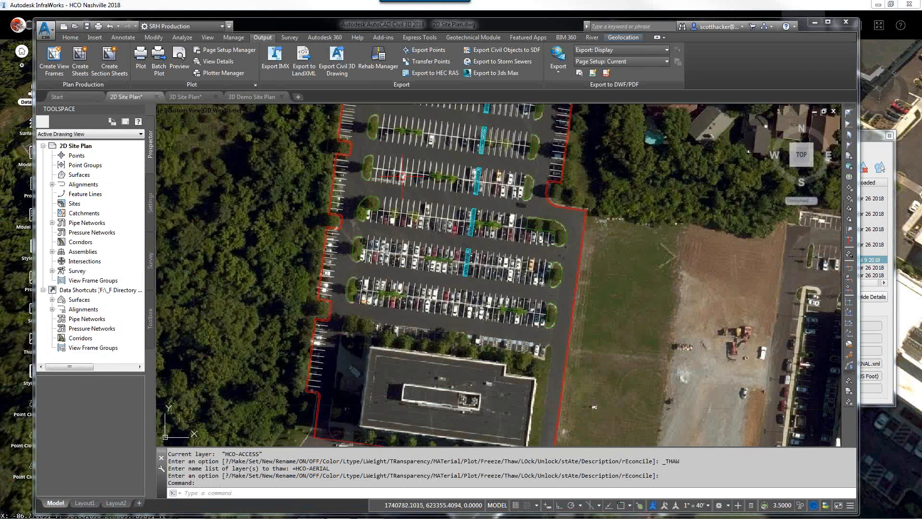
pyautogui.moveTo(402, 176)
pyautogui.moveTo(613, 195); pyautogui.dragTo(595, 275, button='middle')
pyautogui.scroll(-2, 596, 274)
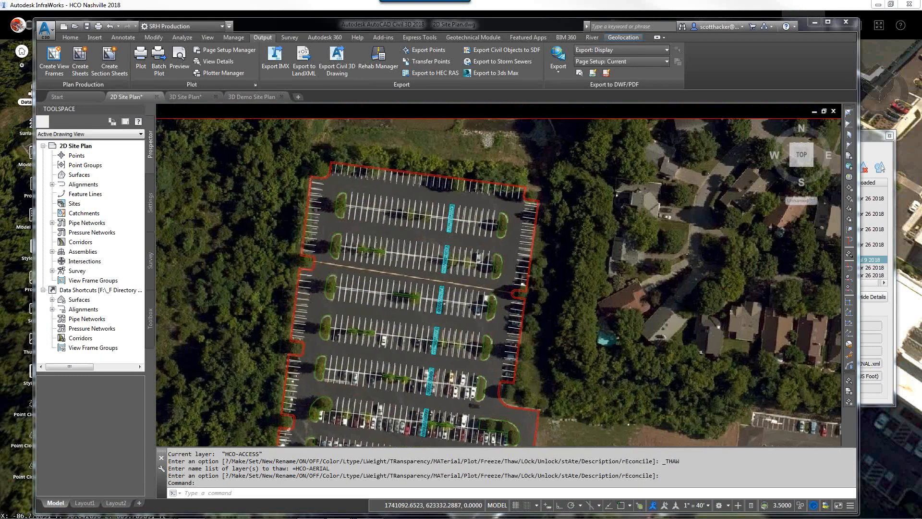
pyautogui.scroll(3, 494, 206)
pyautogui.scroll(6, 502, 225)
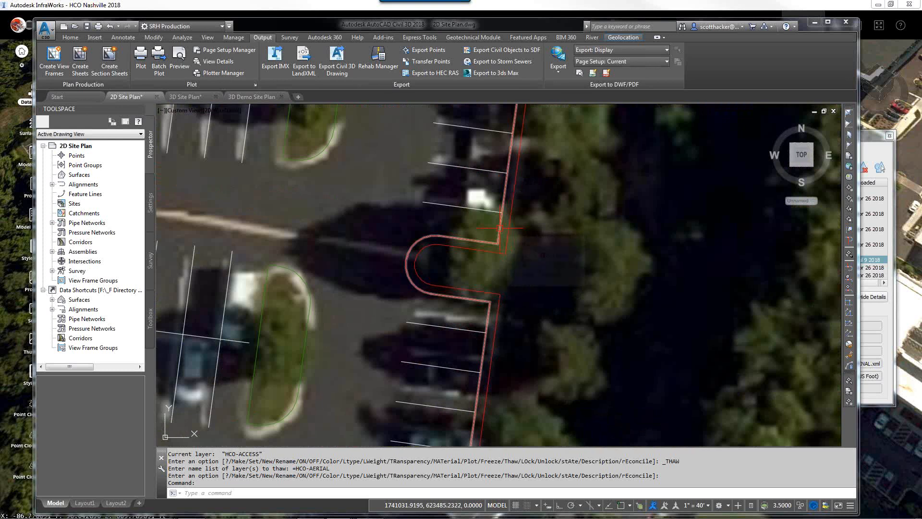
pyautogui.moveTo(453, 207)
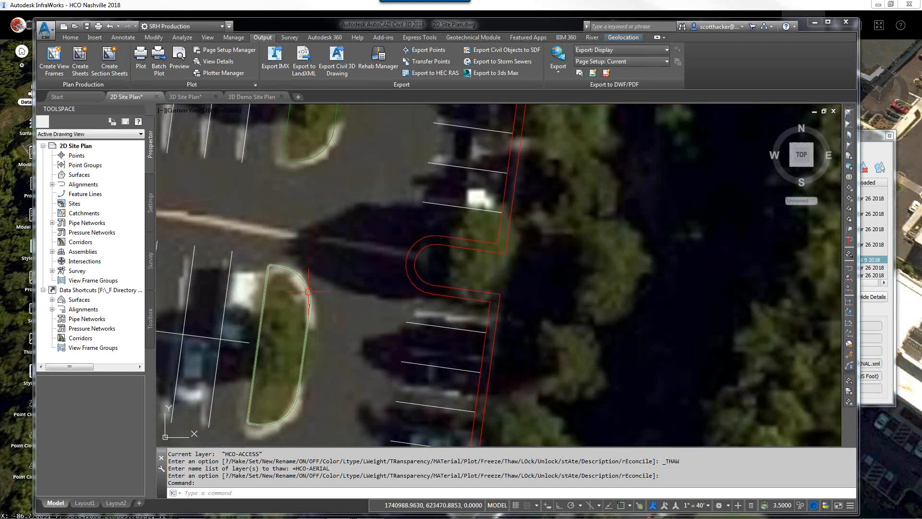
pyautogui.scroll(-5, 465, 209)
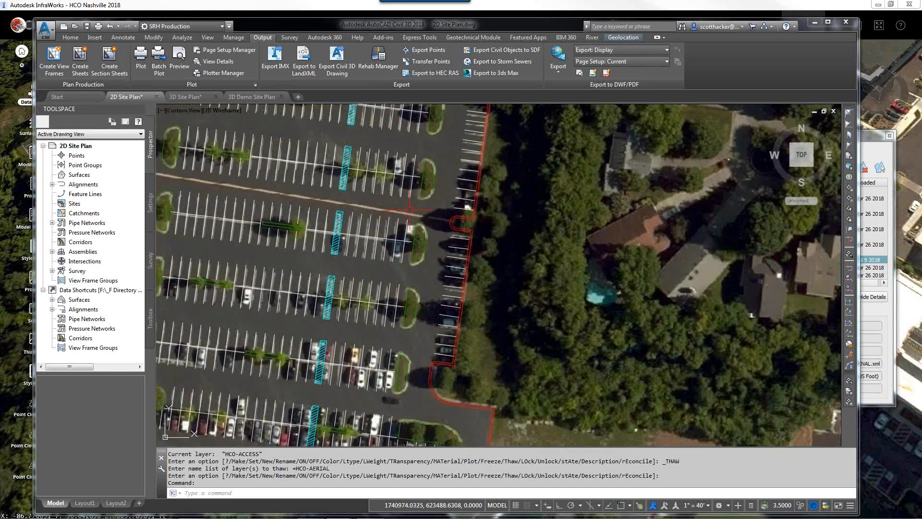
# Examine the parking stall striping and the hatched access aisle in the northern row against the aerial
pyautogui.moveTo(409, 210); pyautogui.dragTo(587, 316, button='middle')
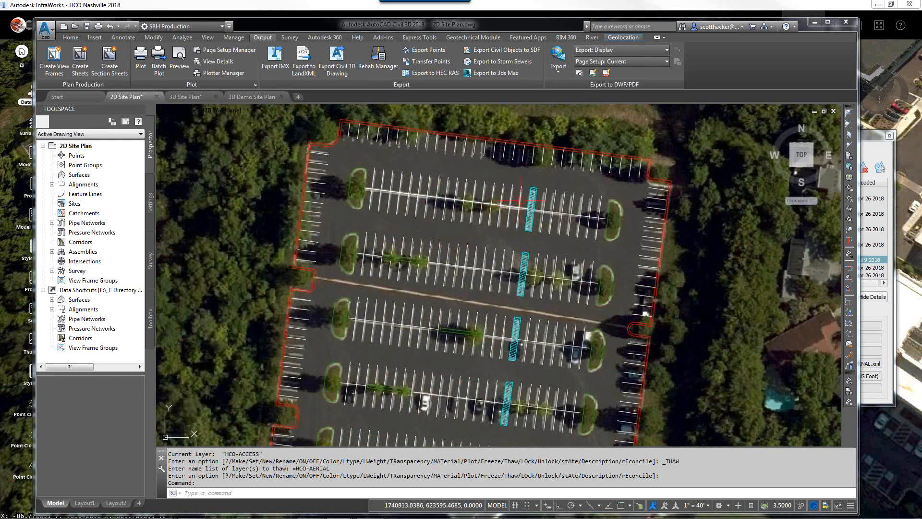
pyautogui.scroll(5, 503, 207)
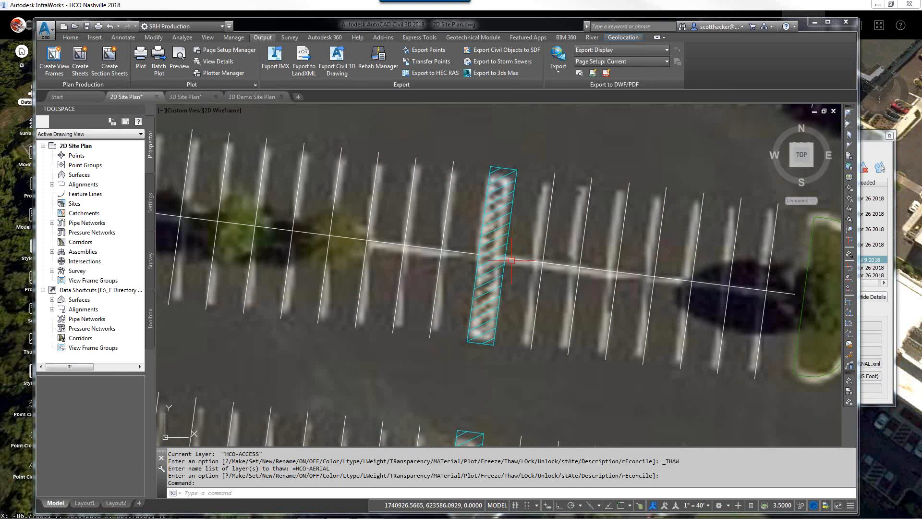
pyautogui.scroll(-3, 512, 251)
pyautogui.scroll(-2, 474, 269)
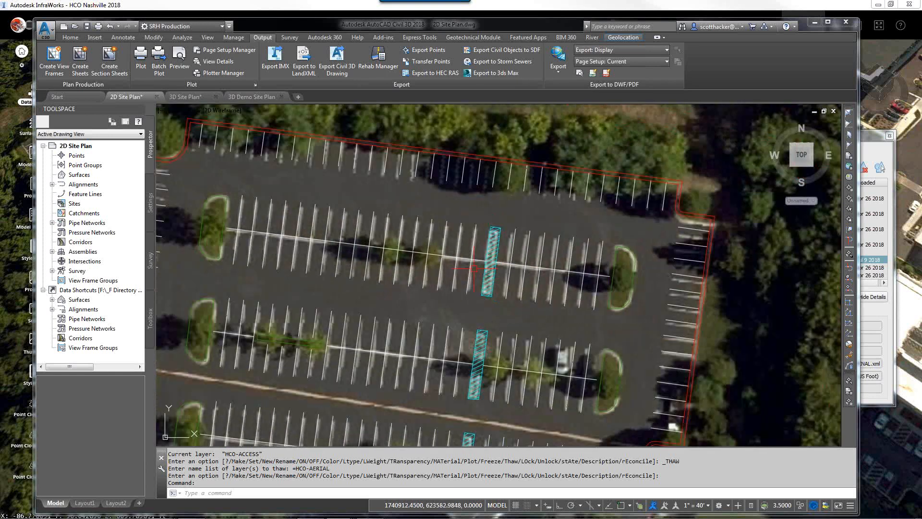
pyautogui.moveTo(261, 360)
pyautogui.mouseDown(button='middle')
pyautogui.moveTo(358, 262)
pyautogui.moveTo(395, 260)
pyautogui.mouseUp(button='middle')
pyautogui.scroll(-3, 395, 259)
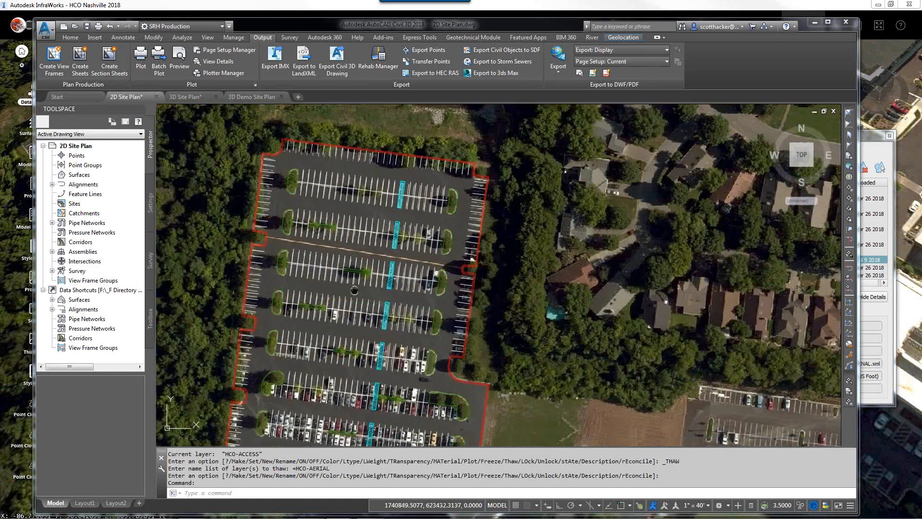
# Check the straight line closing the pavement boundary on the street side south of the building, and clear the selection
pyautogui.moveTo(336, 444); pyautogui.dragTo(384, 326, button='middle')
pyautogui.moveTo(418, 380); pyautogui.dragTo(398, 253, button='middle')
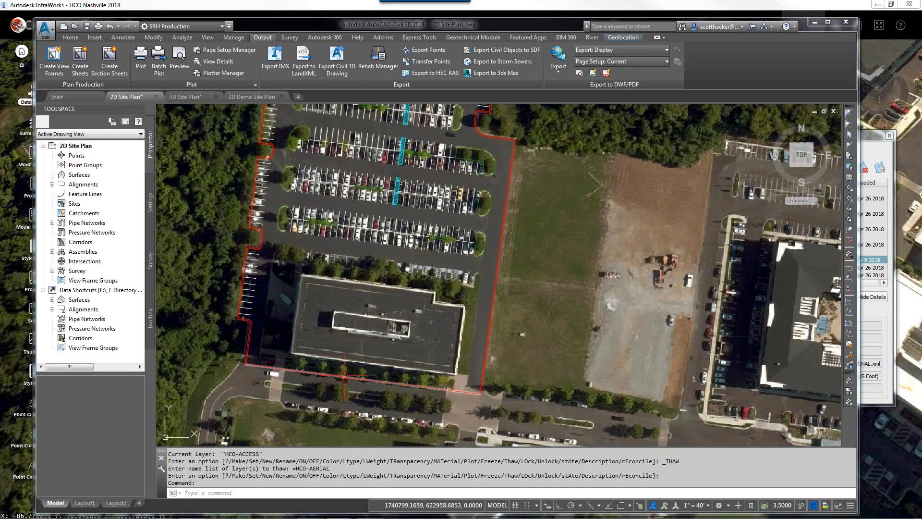
pyautogui.click(343, 375)
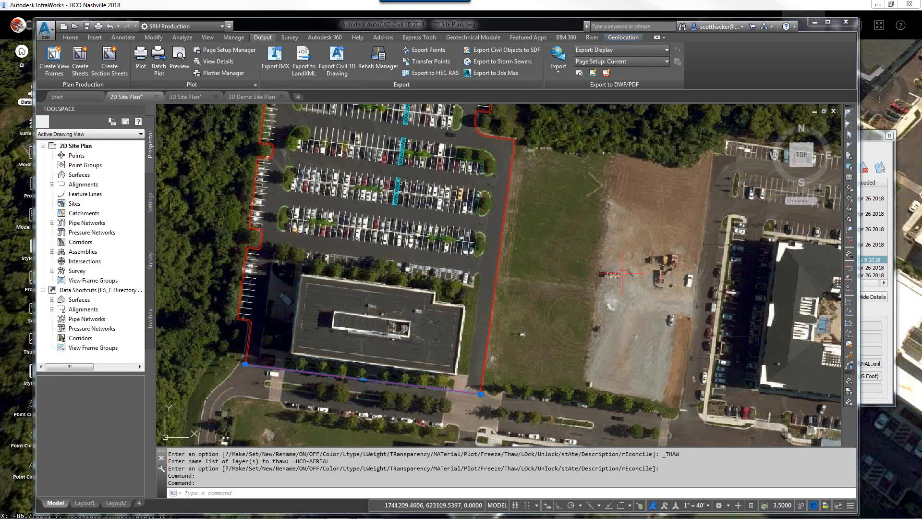
pyautogui.press('Escape')
pyautogui.press('Escape')
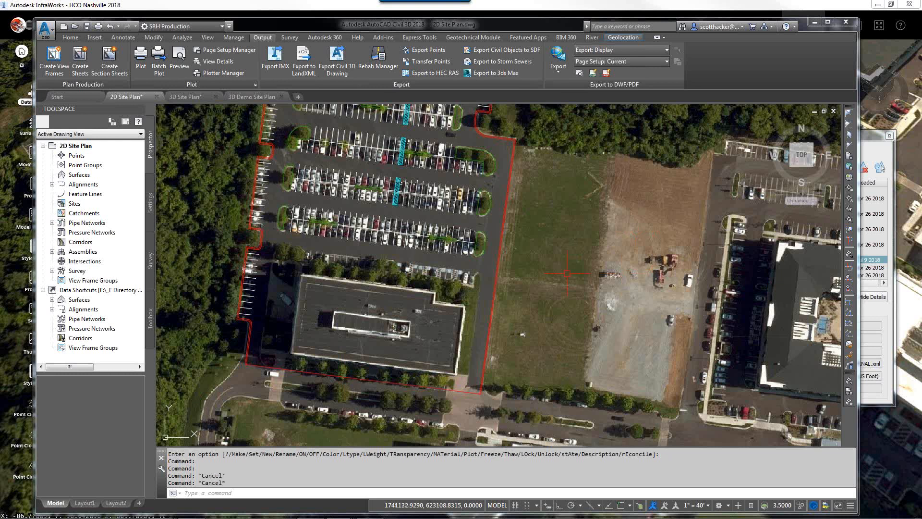
# Freeze the HCO-AERIAL layer so that only the site linework is displayed
pyautogui.scroll(-2, 621, 272)
pyautogui.moveTo(575, 191); pyautogui.dragTo(583, 278, button='middle')
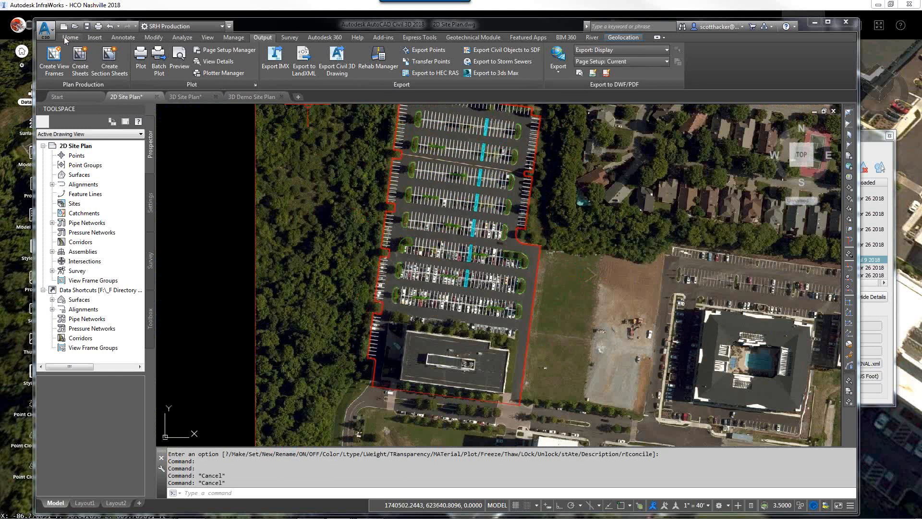
pyautogui.click(80, 38)
pyautogui.click(675, 50)
pyautogui.click(595, 73)
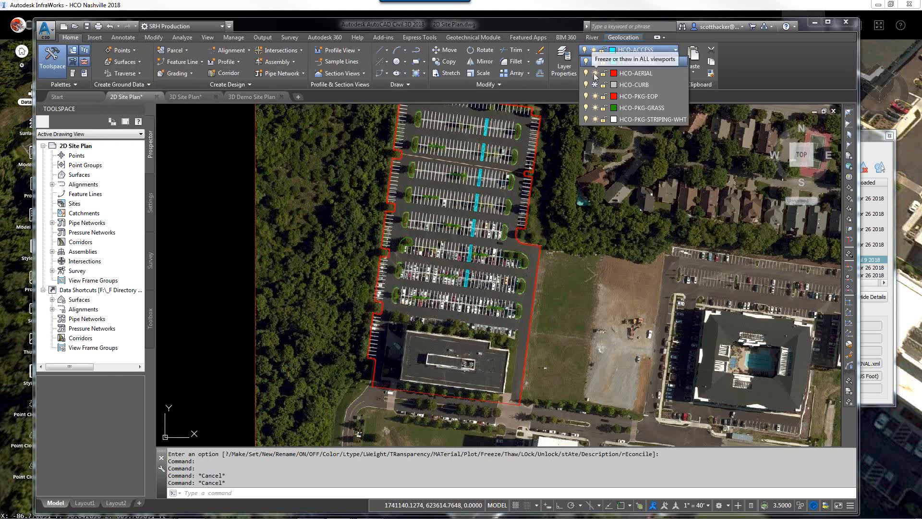
pyautogui.click(567, 259)
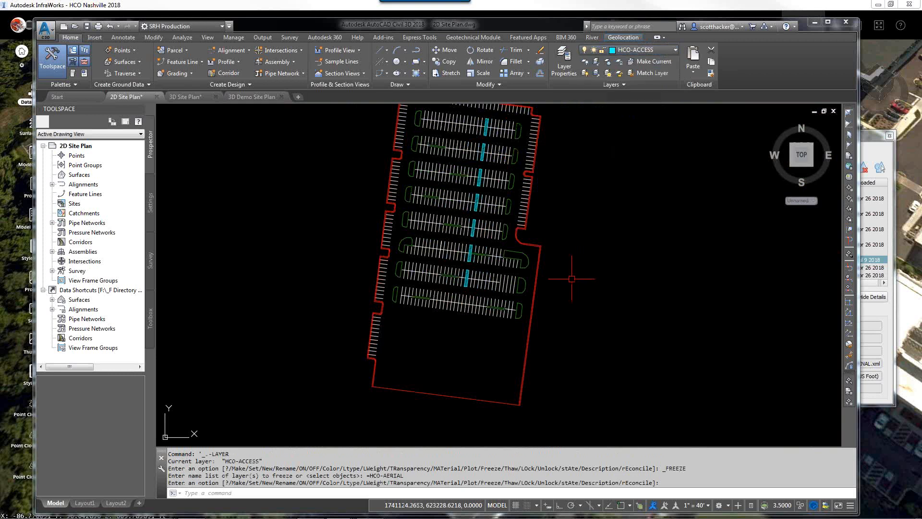
pyautogui.moveTo(604, 213)
pyautogui.mouseDown(button='middle')
pyautogui.moveTo(591, 251)
pyautogui.moveTo(576, 241)
pyautogui.moveTo(578, 254)
pyautogui.mouseUp(button='middle')
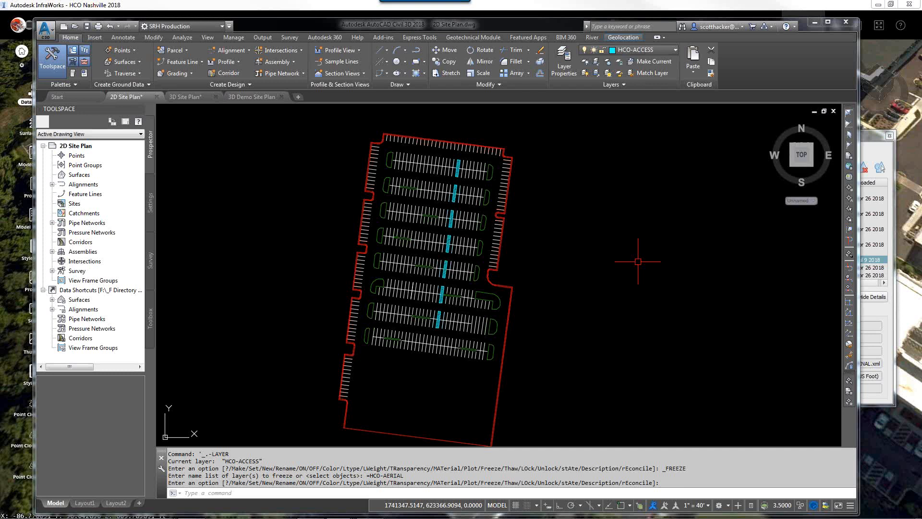
# Thaw the HCO-CURB layer and inspect the curb outlines around the grass islands
pyautogui.click(672, 50)
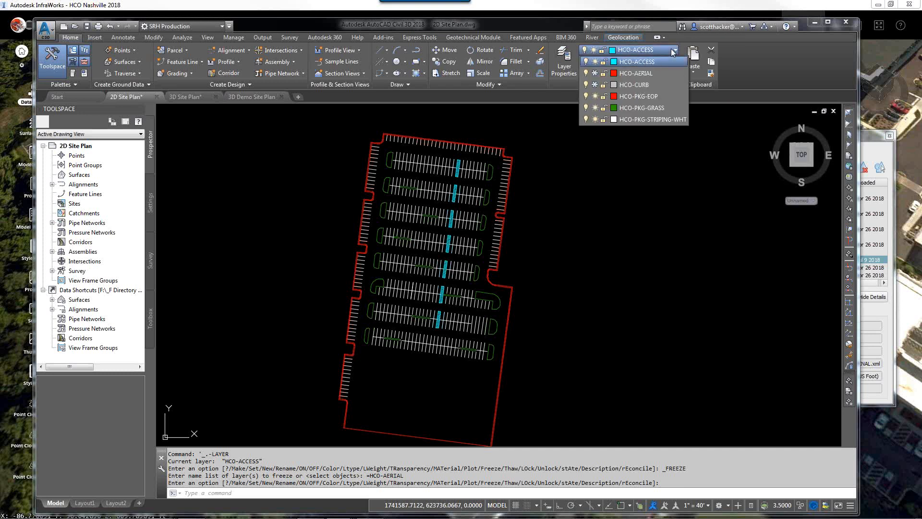
pyautogui.click(594, 84)
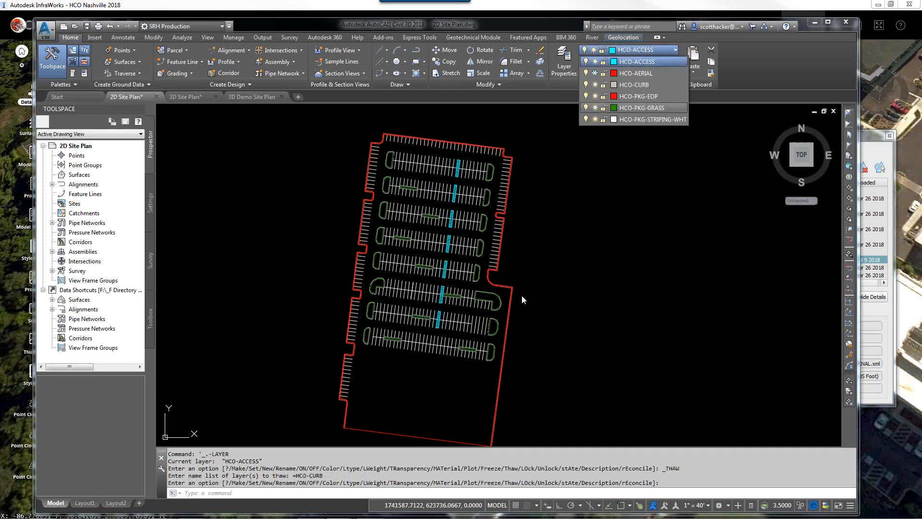
pyautogui.click(608, 163)
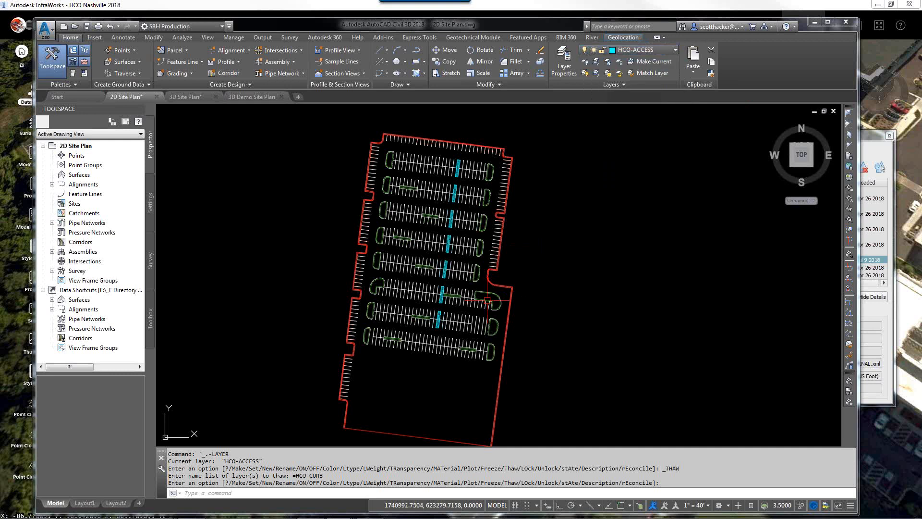
pyautogui.scroll(10, 496, 263)
pyautogui.scroll(-5, 436, 264)
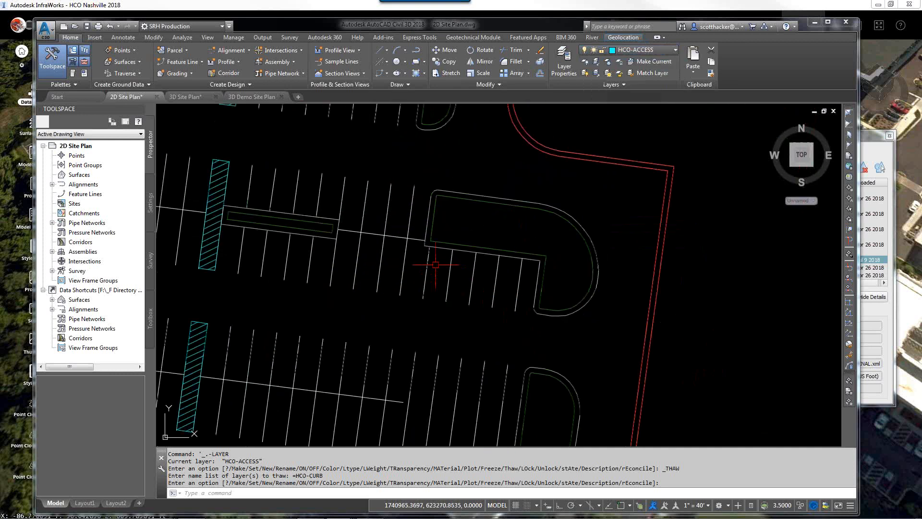
pyautogui.scroll(-5, 435, 264)
pyautogui.moveTo(406, 240)
pyautogui.mouseDown(button='middle')
pyautogui.moveTo(468, 285)
pyautogui.moveTo(487, 313)
pyautogui.mouseUp(button='middle')
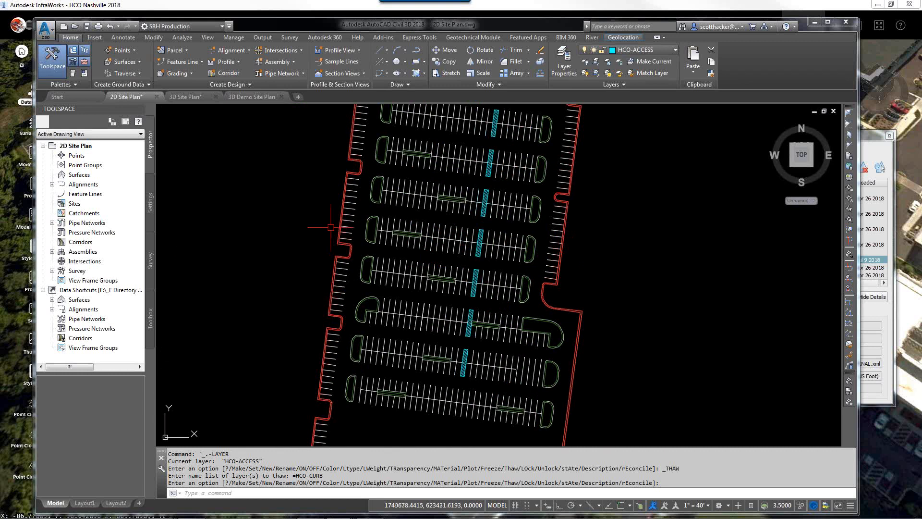
# Select the outer pavement-edge polyline, choose HCO-PKG-EOP as its layer, check its extent around the lot and clear the selection
pyautogui.scroll(5, 343, 215)
pyautogui.press('Return')
pyautogui.click(343, 215)
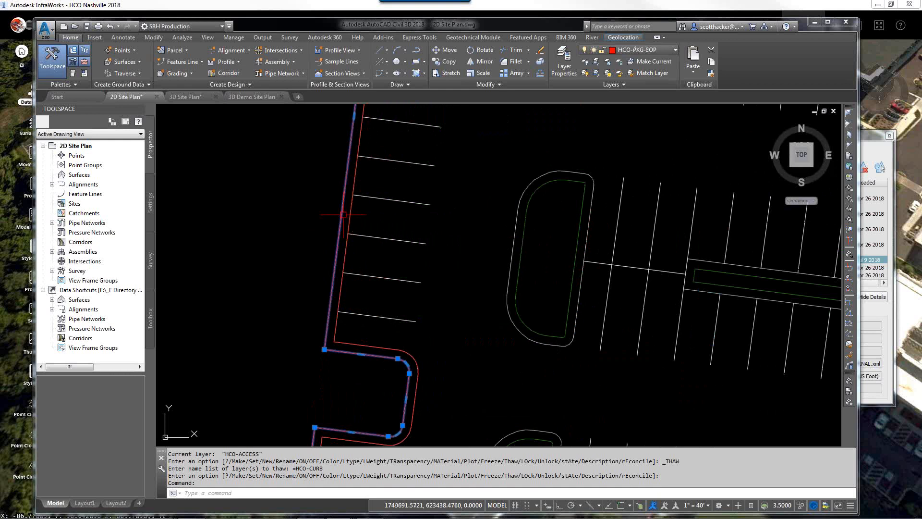
pyautogui.scroll(-2, 267, 240)
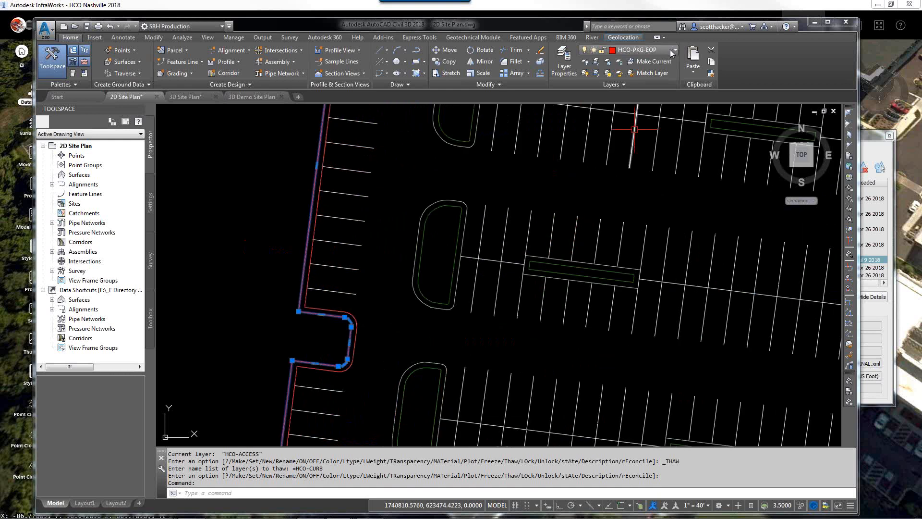
pyautogui.click(675, 50)
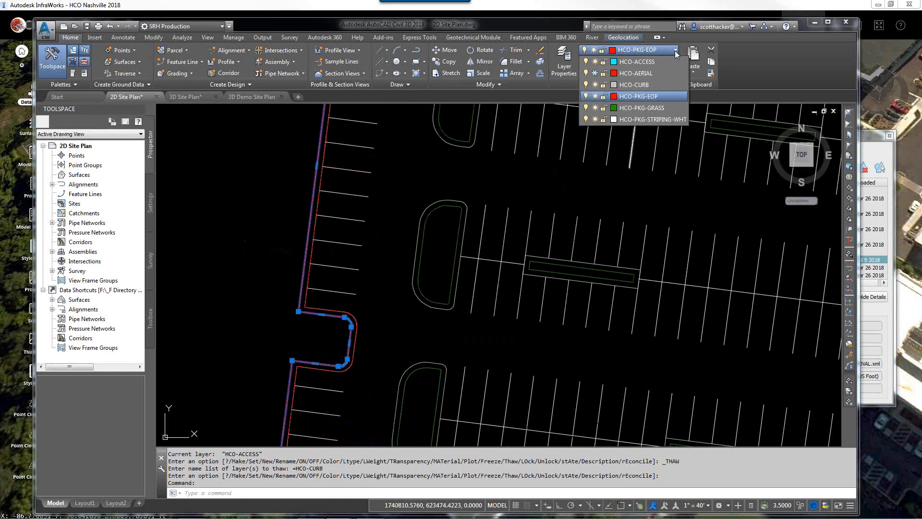
pyautogui.click(640, 96)
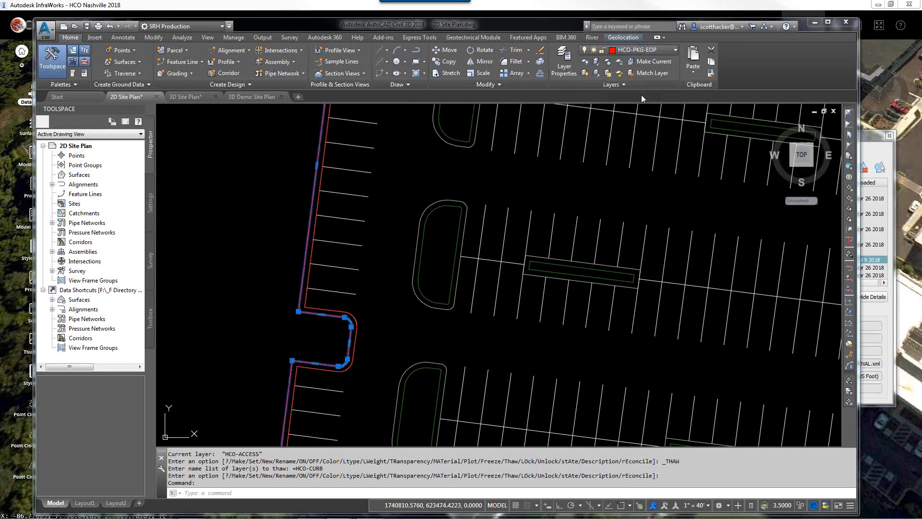
pyautogui.scroll(-5, 311, 339)
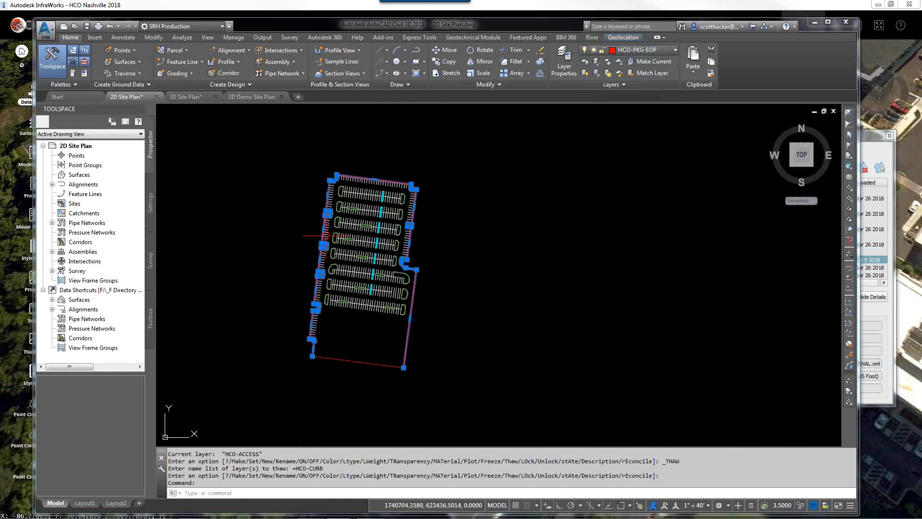
pyautogui.scroll(8, 336, 370)
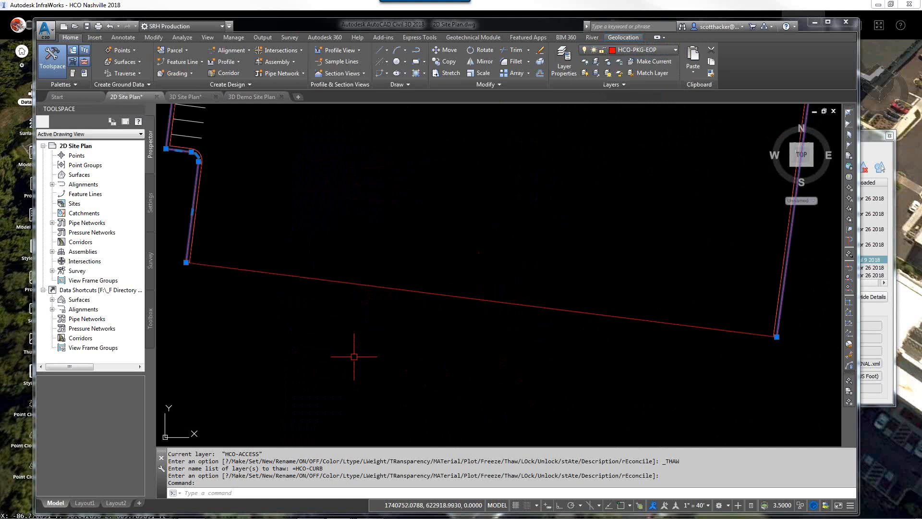
pyautogui.press('Escape')
# Isolate the HCO-PKG-EOP layer by picking the outer pavement-edge line near the lot's southwest corner
pyautogui.scroll(2, 198, 255)
pyautogui.moveTo(198, 255); pyautogui.dragTo(262, 260, button='middle')
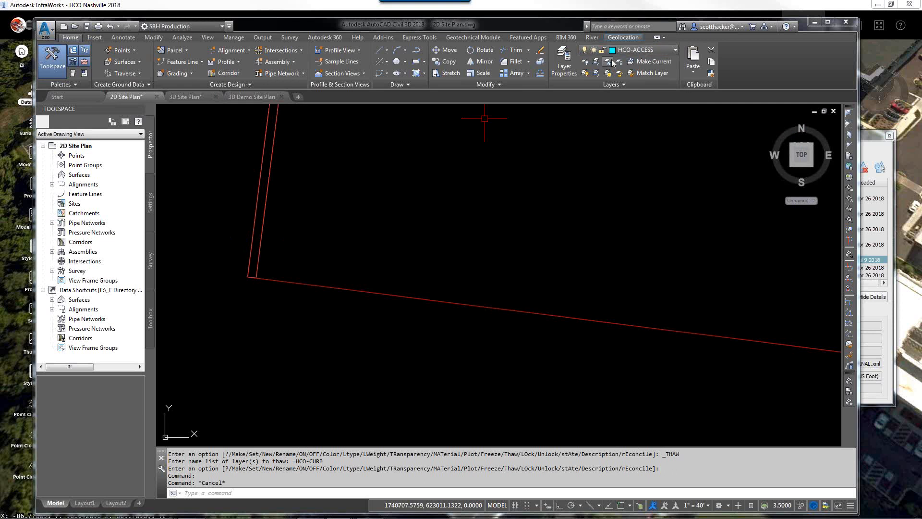
pyautogui.click(606, 63)
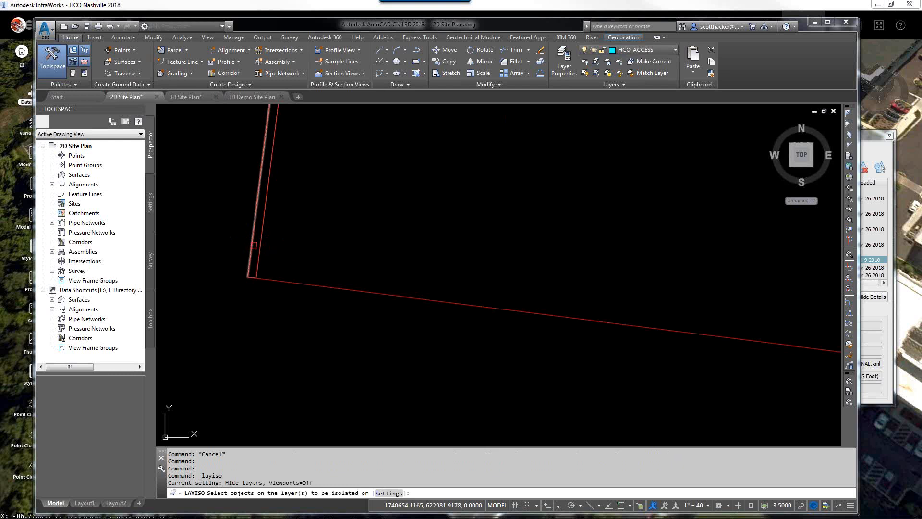
pyautogui.click(253, 247)
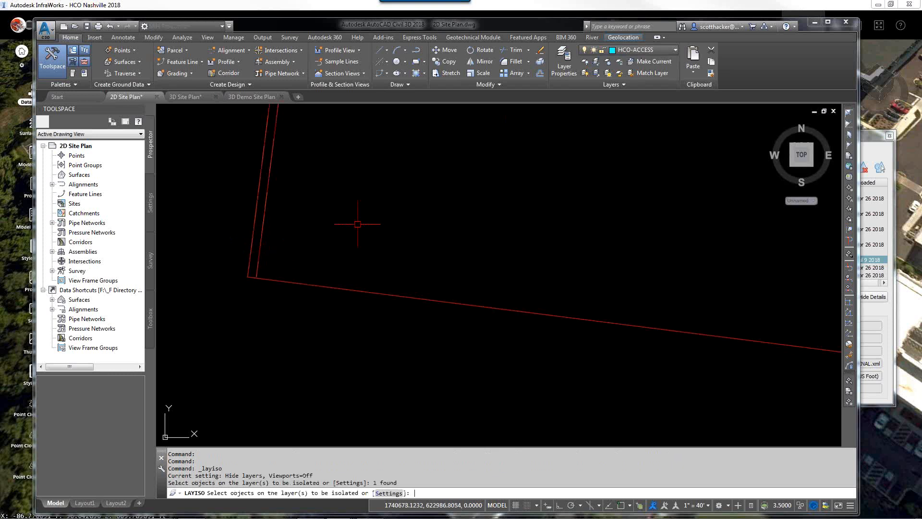
pyautogui.press('Return')
# Select the outer pavement-edge polyline and the line along the lot's south side, inspect their extent, and clear the selection
pyautogui.click(251, 255)
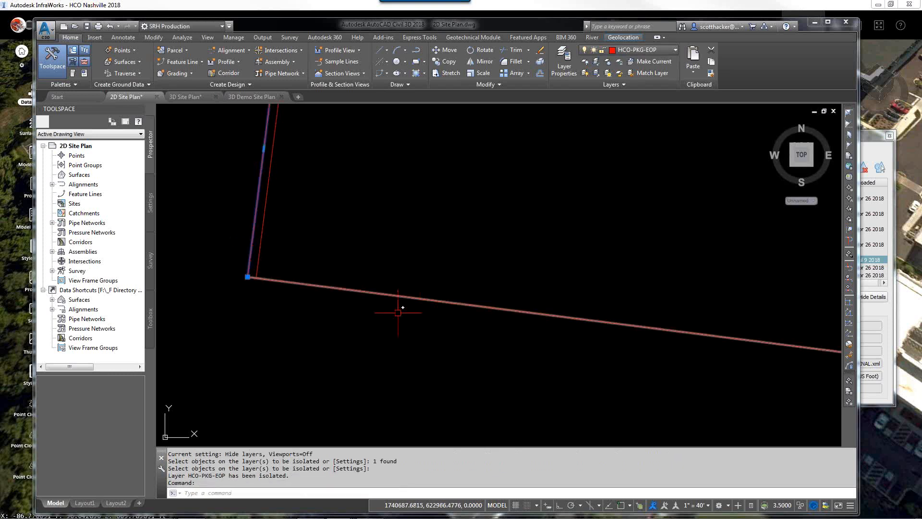
pyautogui.scroll(-3, 339, 292)
pyautogui.click(338, 292)
pyautogui.scroll(-4, 258, 288)
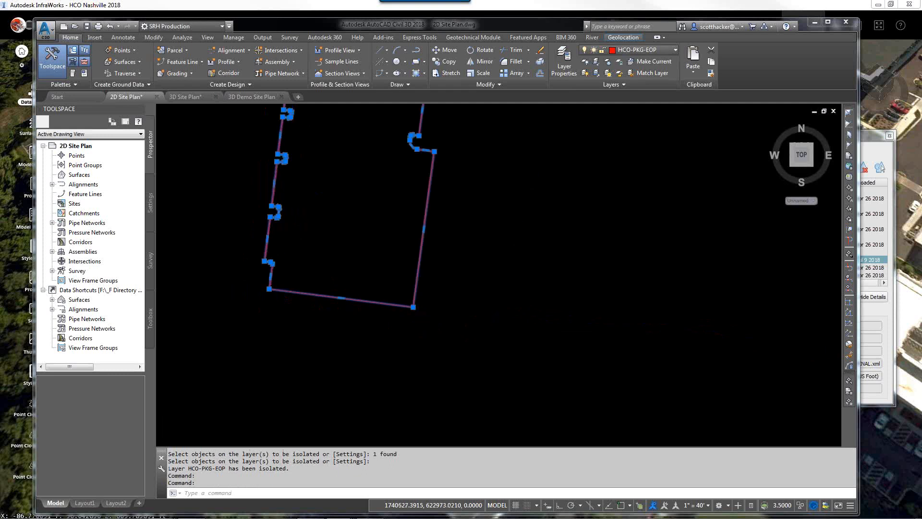
pyautogui.scroll(1, 326, 115)
pyautogui.scroll(5, 326, 115)
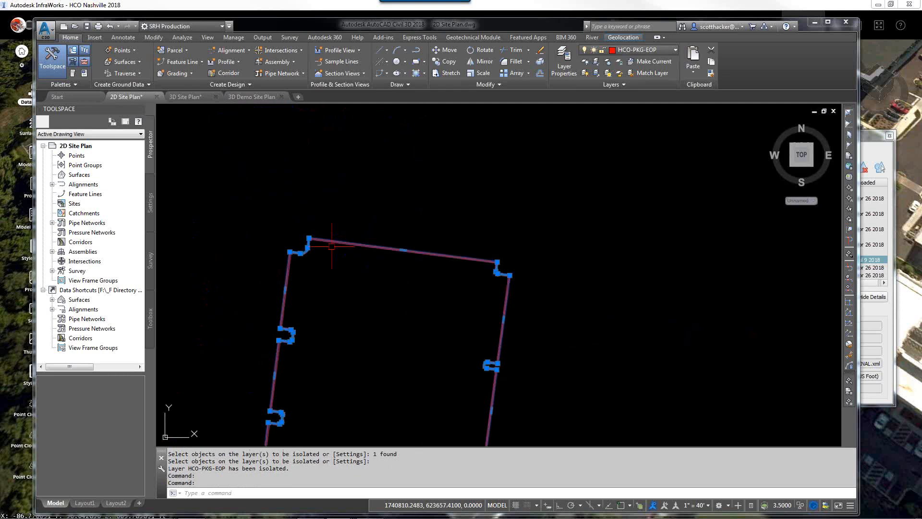
pyautogui.scroll(-2, 330, 168)
pyautogui.scroll(4, 344, 229)
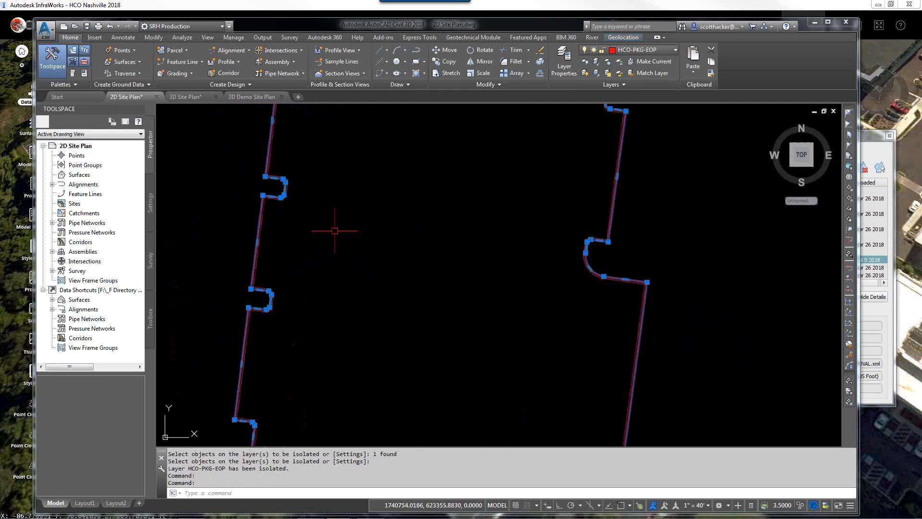
pyautogui.moveTo(397, 395); pyautogui.dragTo(398, 214, button='middle')
pyautogui.scroll(4, 266, 260)
pyautogui.press('Escape')
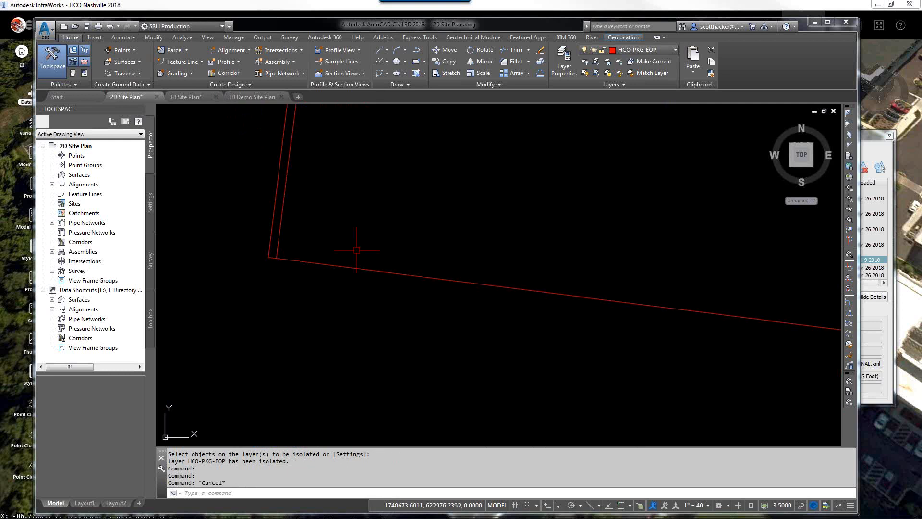
# Join the outer pavement-edge polyline and the south edge line into one polyline with PEDIT
pyautogui.write('pe')
pyautogui.press('Return')
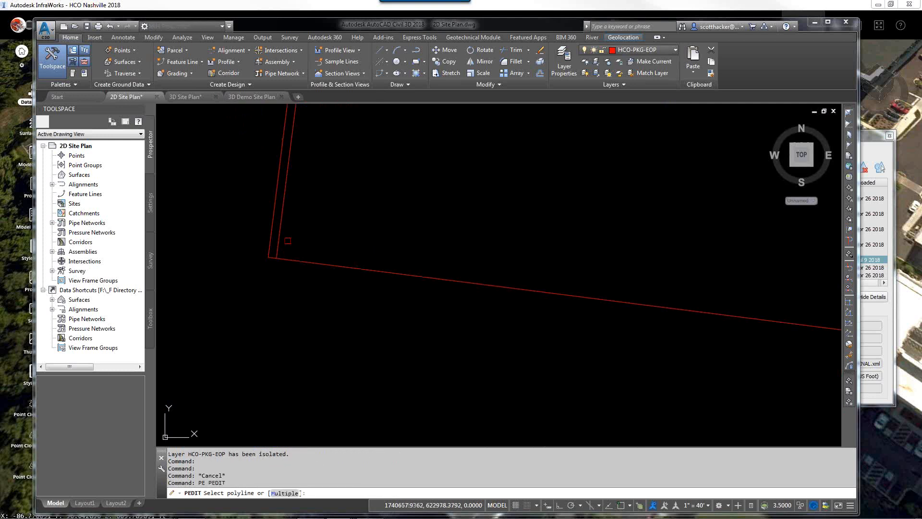
pyautogui.click(272, 244)
pyautogui.write('j')
pyautogui.press('Return')
pyautogui.click(272, 243)
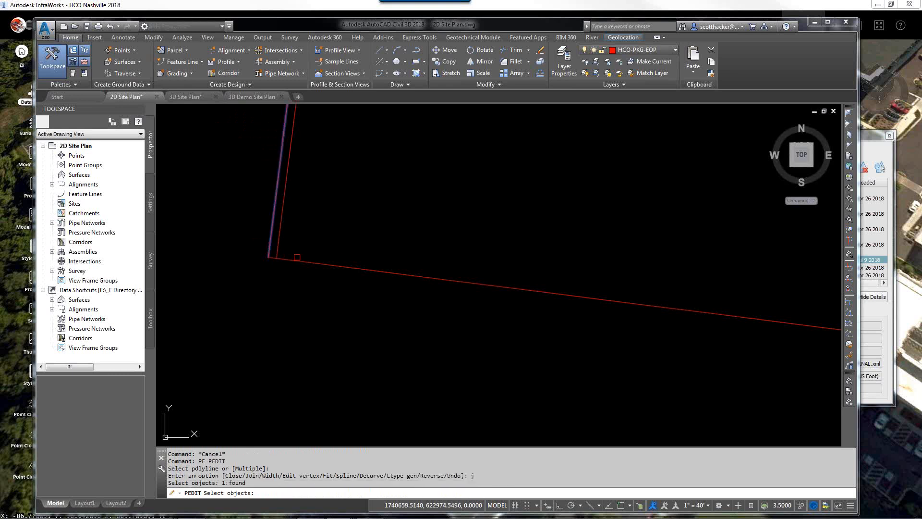
pyautogui.click(298, 258)
pyautogui.scroll(-5, 461, 338)
pyautogui.press('Return')
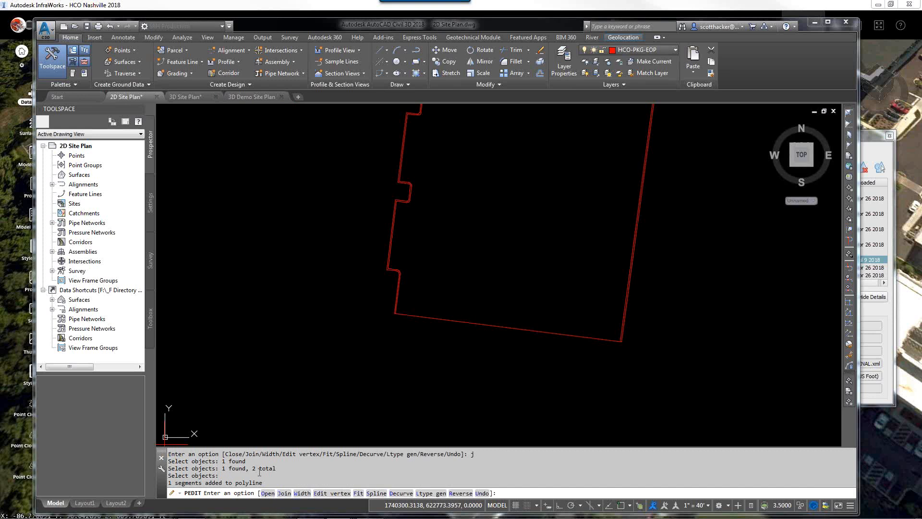
pyautogui.press('Return')
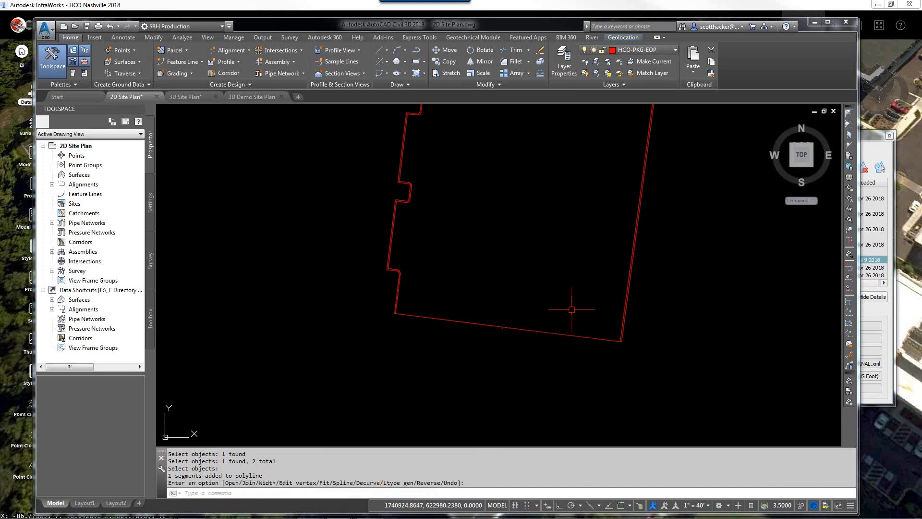
# Start a map export to an ESRI Shapefile named Asphalt in the SHP folder
pyautogui.scroll(-2, 531, 189)
pyautogui.moveTo(531, 189); pyautogui.dragTo(437, 325, button='middle')
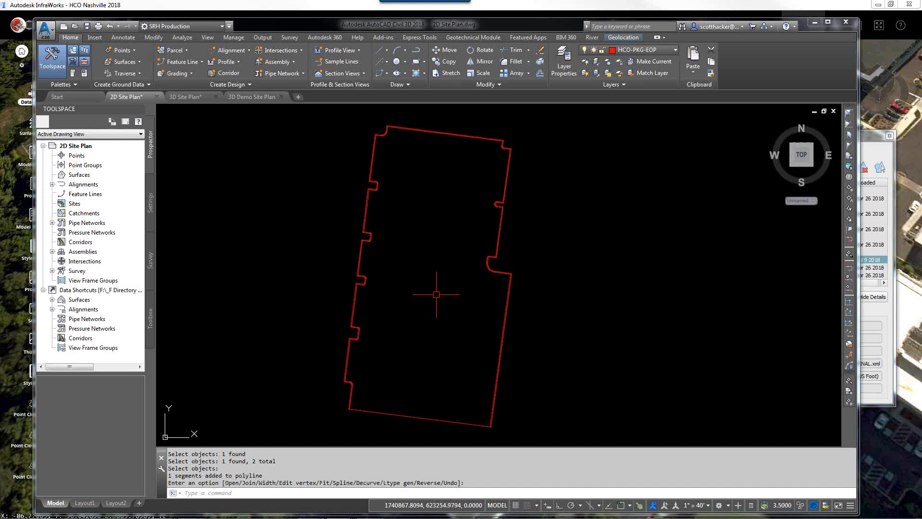
pyautogui.write('mx')
pyautogui.press('Return')
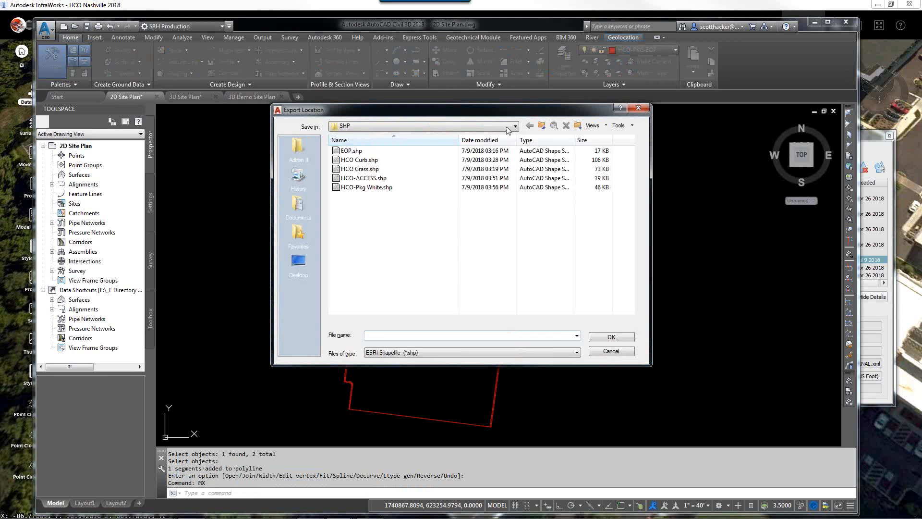
pyautogui.moveTo(504, 112); pyautogui.dragTo(495, 143)
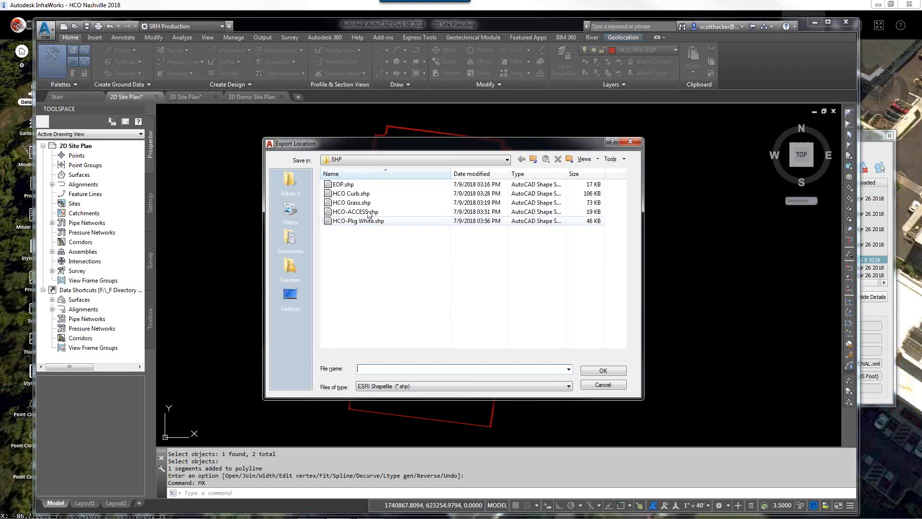
pyautogui.click(349, 187)
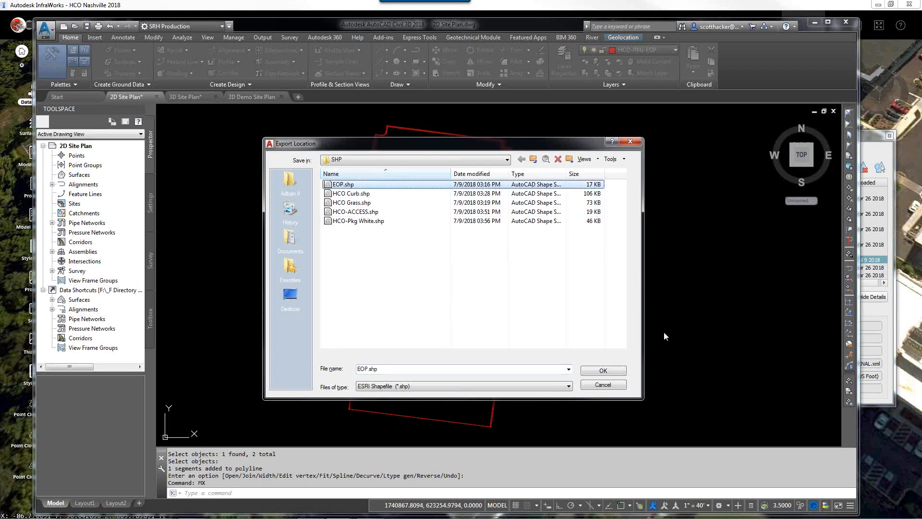
pyautogui.click(375, 367)
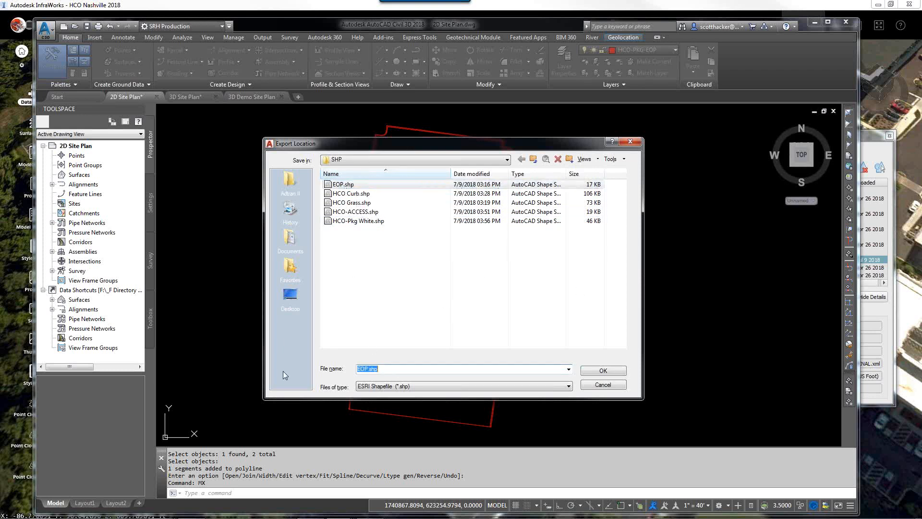
pyautogui.write('Aspl')
pyautogui.write('halt')
pyautogui.click(604, 371)
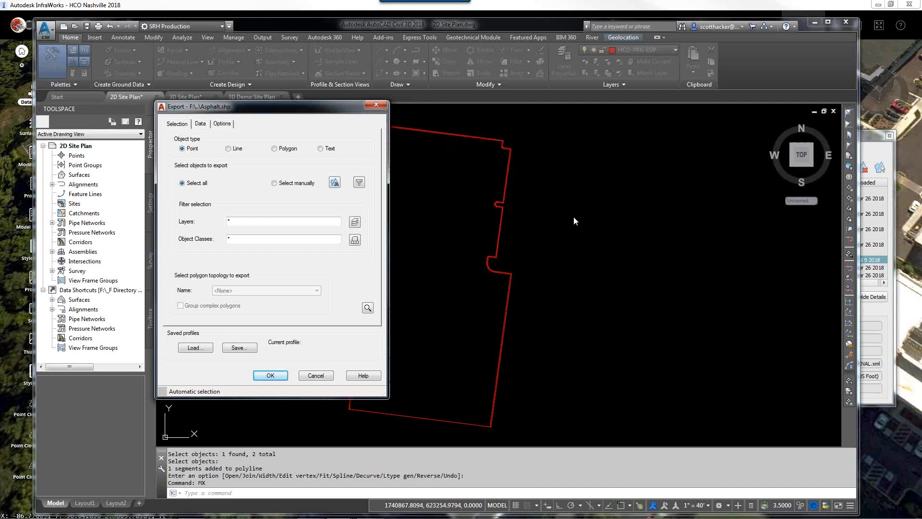
# Set the export object type to Polygon and manually select the outer pavement outline as the object to export
pyautogui.click(274, 149)
pyautogui.click(335, 184)
pyautogui.scroll(5, 350, 284)
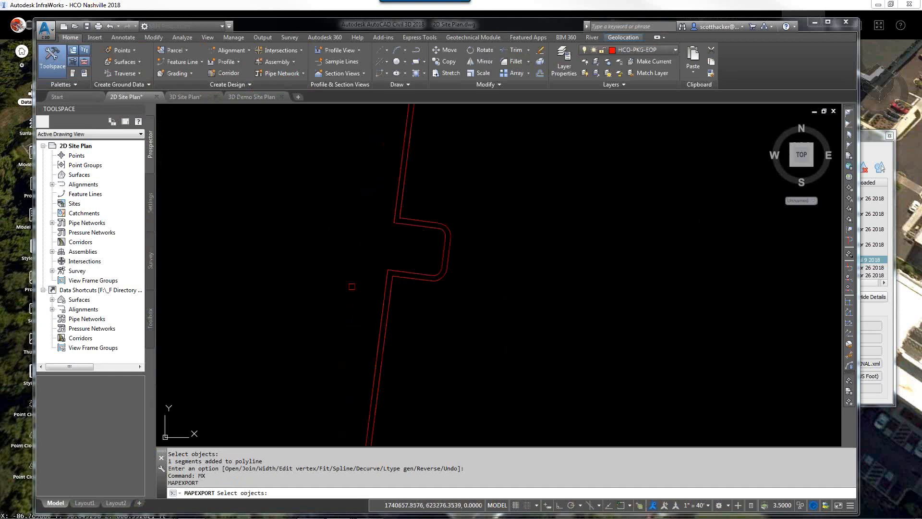
pyautogui.click(384, 278)
pyautogui.scroll(-5, 432, 292)
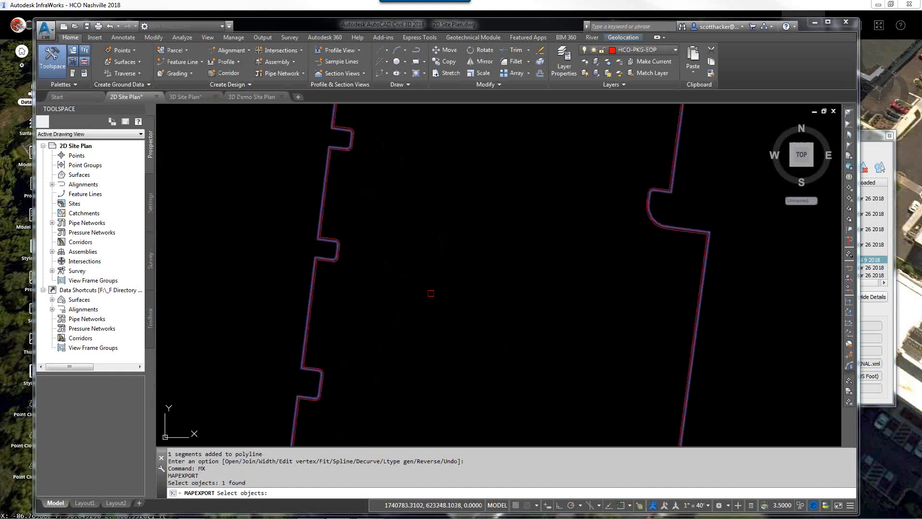
pyautogui.scroll(-3, 443, 257)
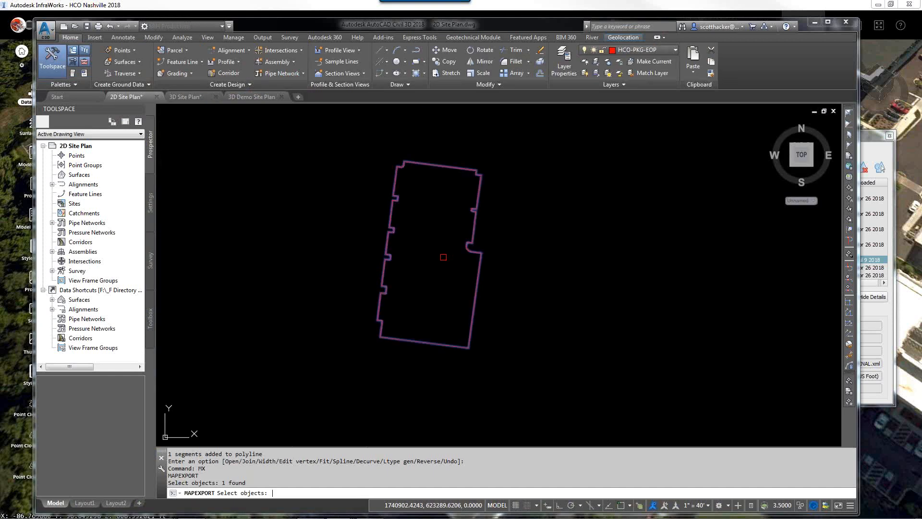
pyautogui.press('Return')
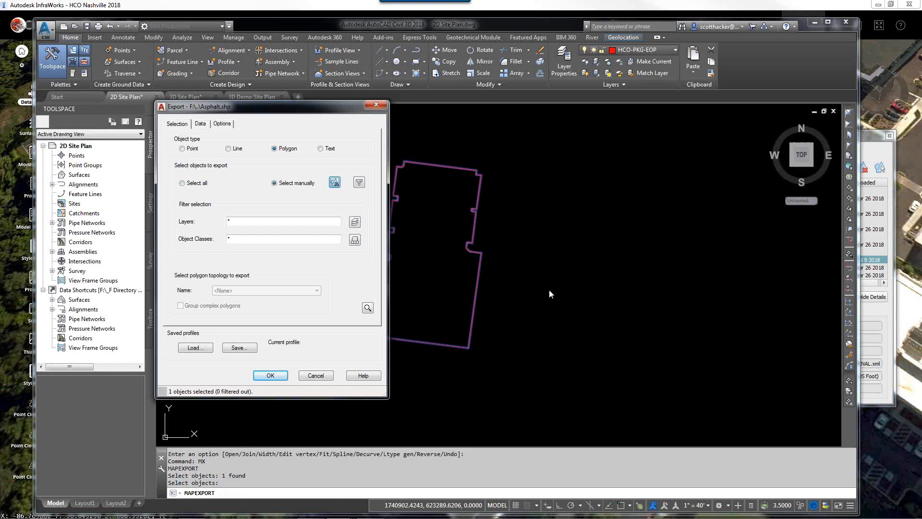
# Enable treating closed polylines as polygons and run the Asphalt shapefile export
pyautogui.click(225, 124)
pyautogui.click(179, 217)
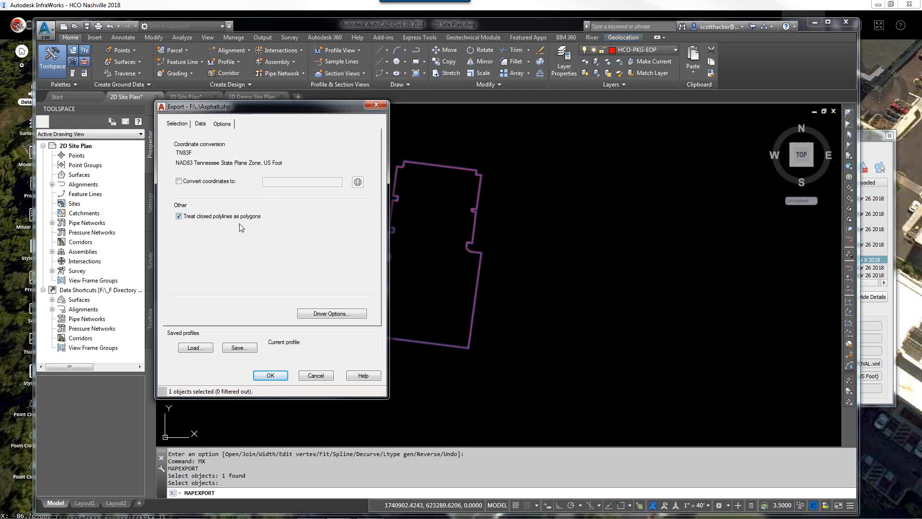
pyautogui.click(177, 123)
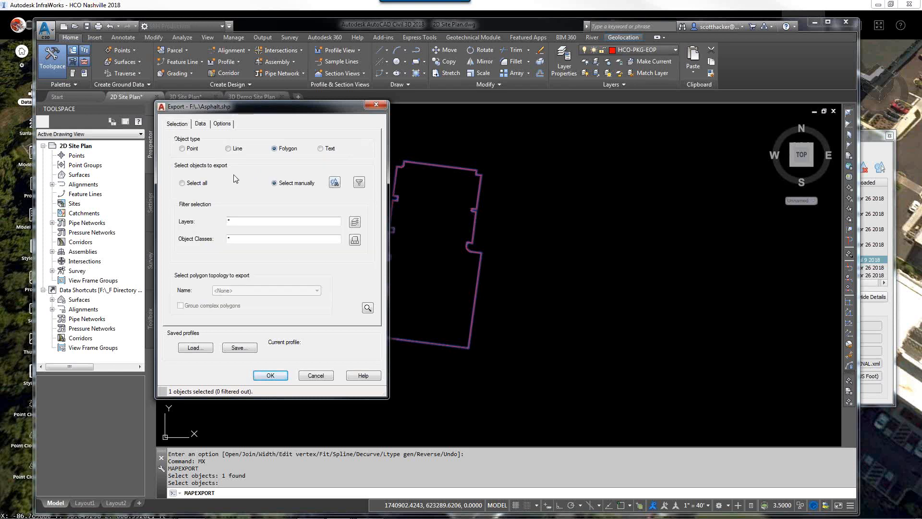
pyautogui.click(270, 376)
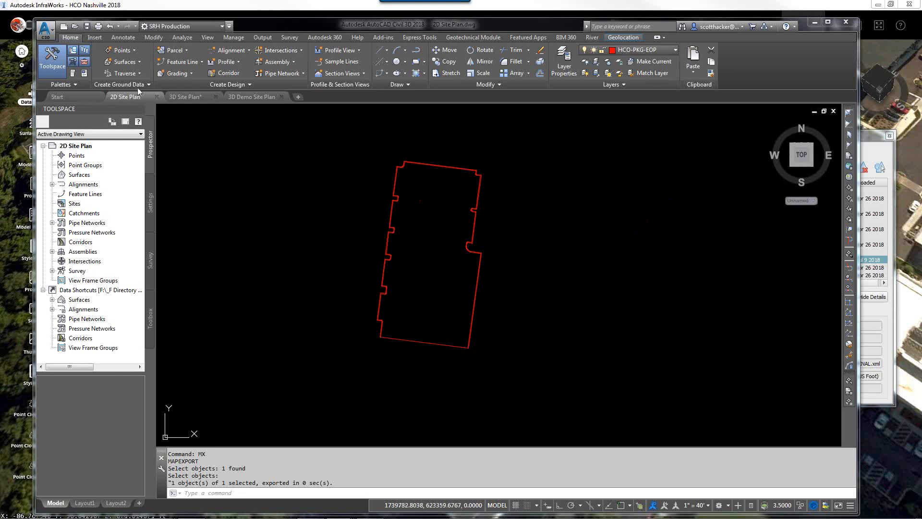
# Switch to the HCO Nashville 2018 model in InfraWorks
pyautogui.hotkey('alt', 'Tab')
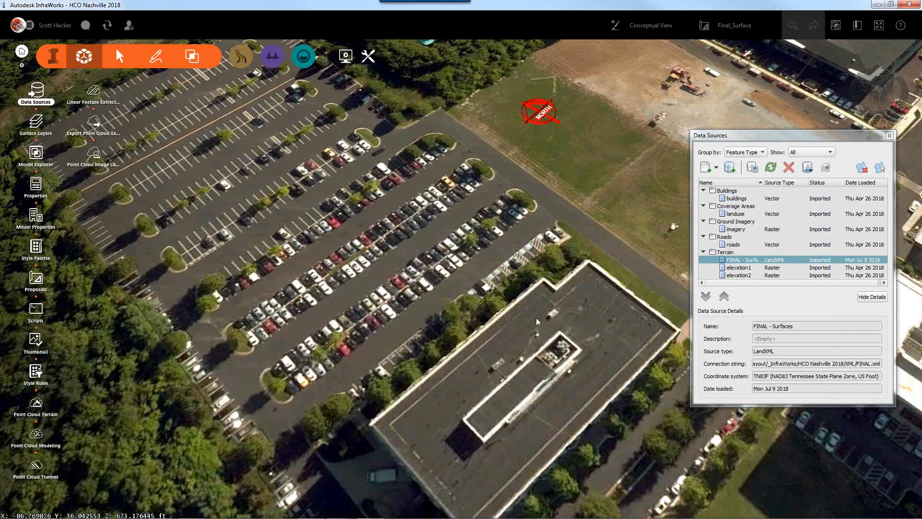
pyautogui.scroll(-5, 537, 322)
pyautogui.scroll(1, 366, 269)
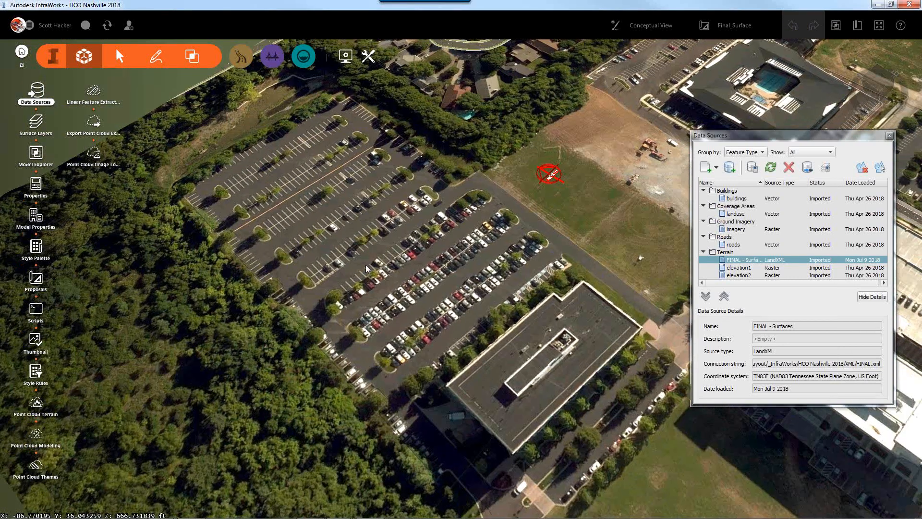
pyautogui.click(716, 168)
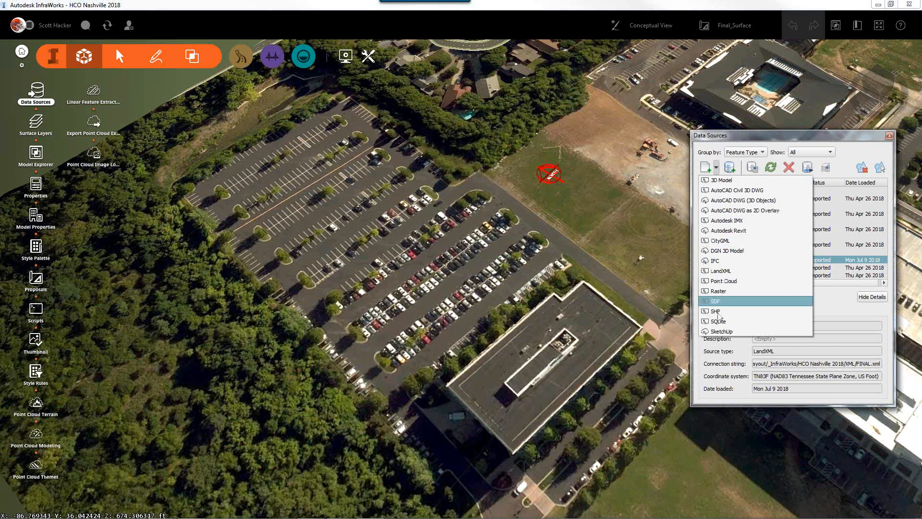
pyautogui.click(718, 313)
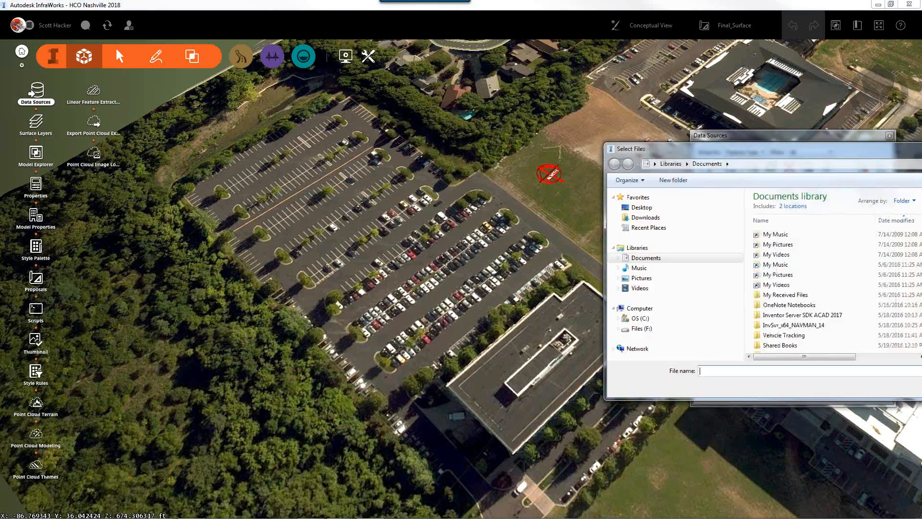
pyautogui.moveTo(851, 145); pyautogui.dragTo(359, 98)
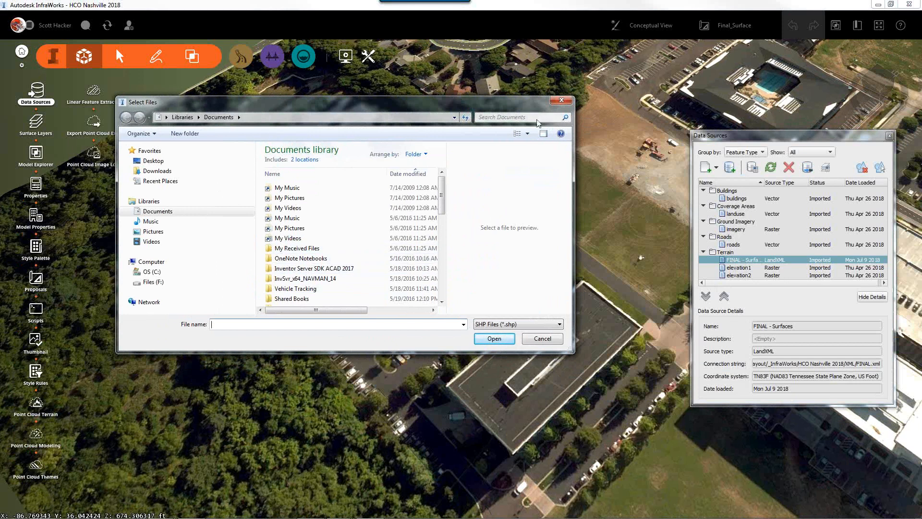
pyautogui.click(561, 100)
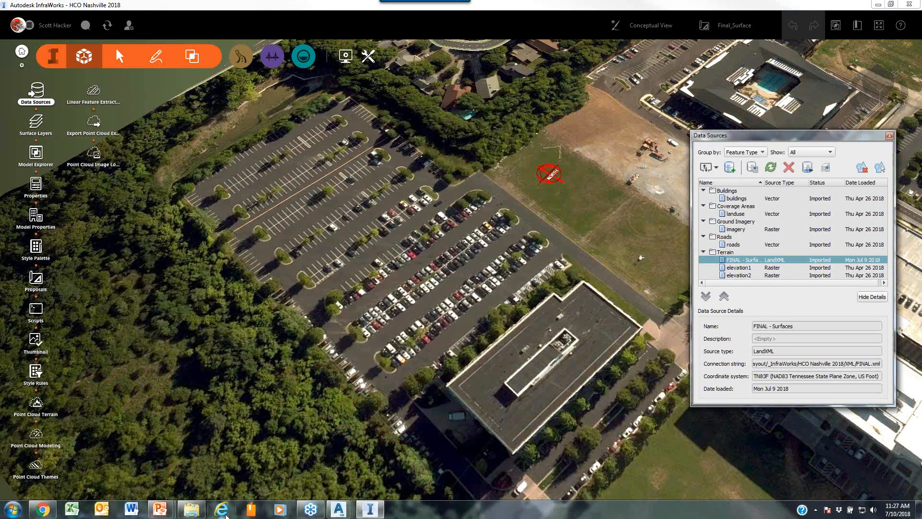
# Switch to Windows Explorer, browse to the HCO Nashville 2018 SHP folder, and add EOP.shp to the InfraWorks data sources for configuration
pyautogui.click(192, 509)
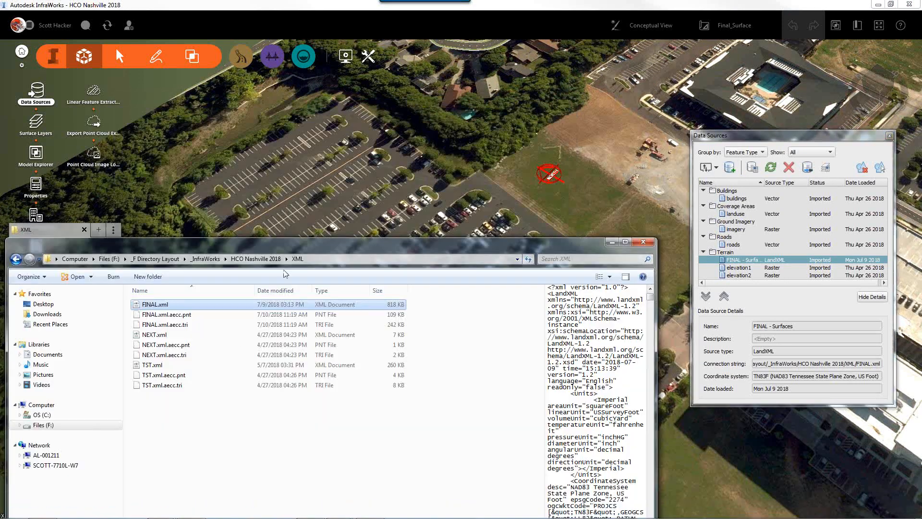
pyautogui.click(255, 259)
pyautogui.doubleClick(149, 314)
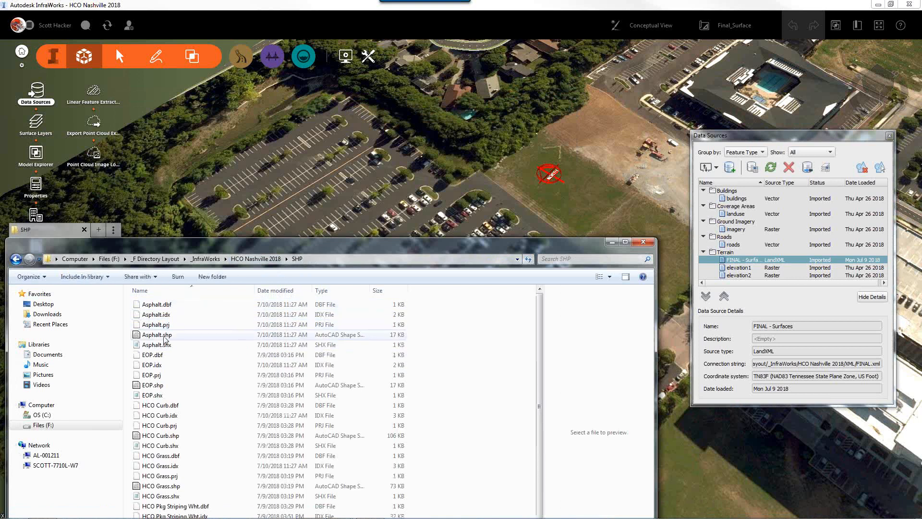
pyautogui.click(153, 385)
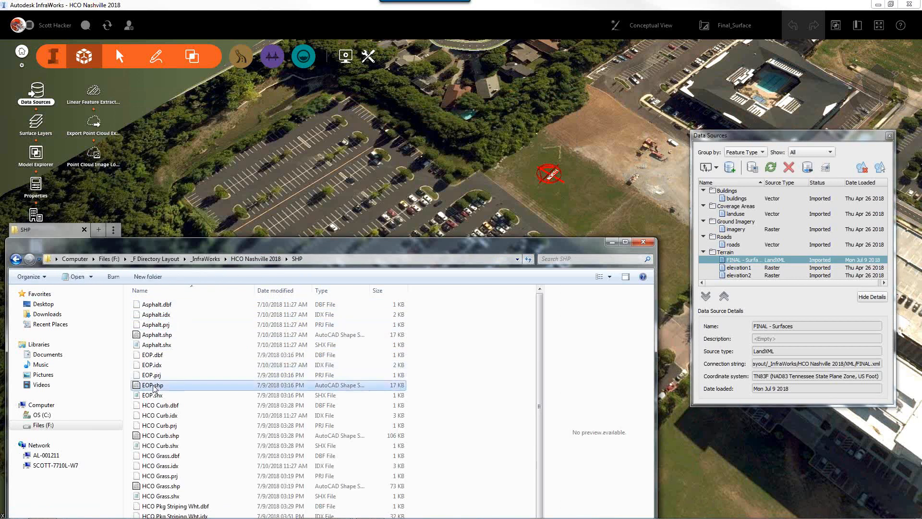
pyautogui.moveTo(289, 247); pyautogui.dragTo(910, 113)
pyautogui.moveTo(785, 254); pyautogui.dragTo(414, 250)
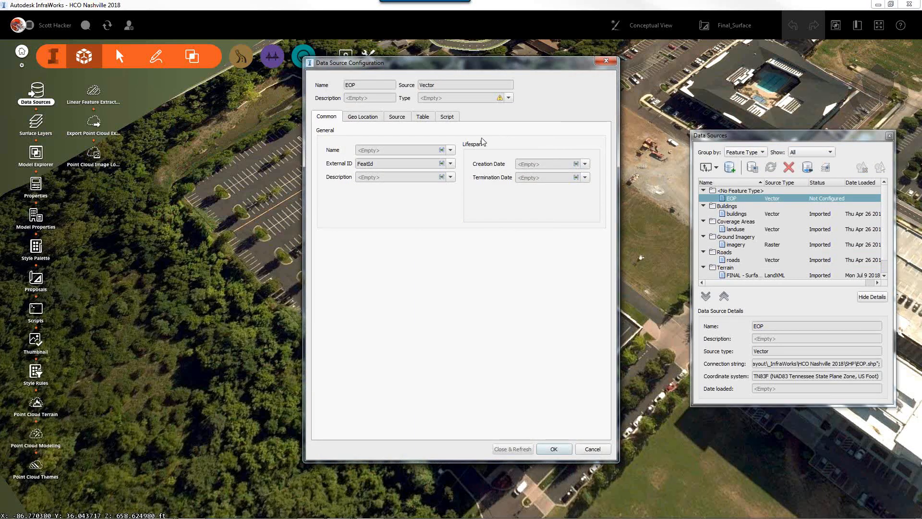
# Open the feature type choices for the EOP data source
pyautogui.click(511, 99)
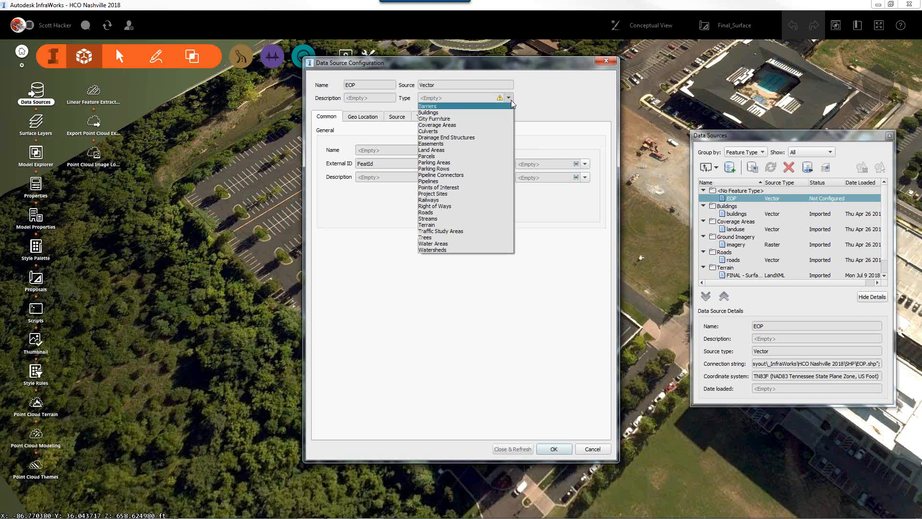
# Configure the EOP data source as Coverage Areas with the Roadway material Surface Dark Grey Asphalt 1w 1h and refresh the model
pyautogui.click(449, 125)
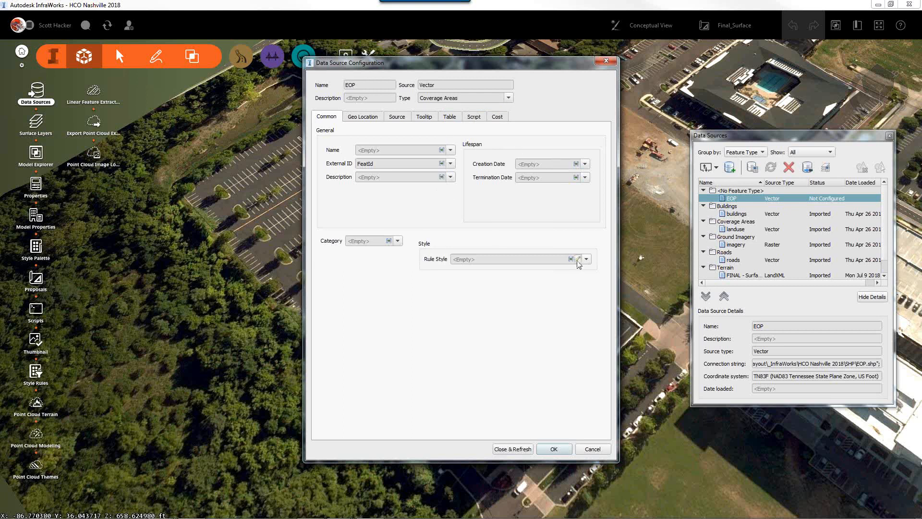
pyautogui.click(578, 260)
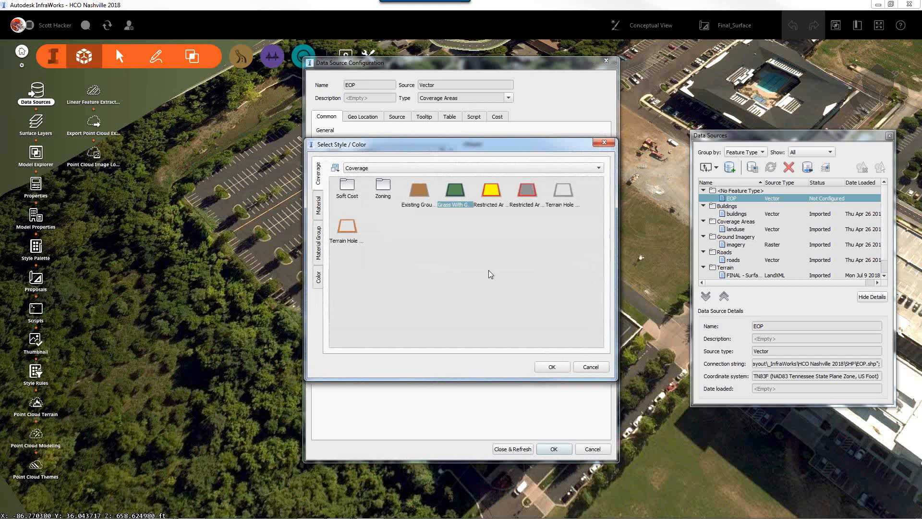
pyautogui.click(318, 205)
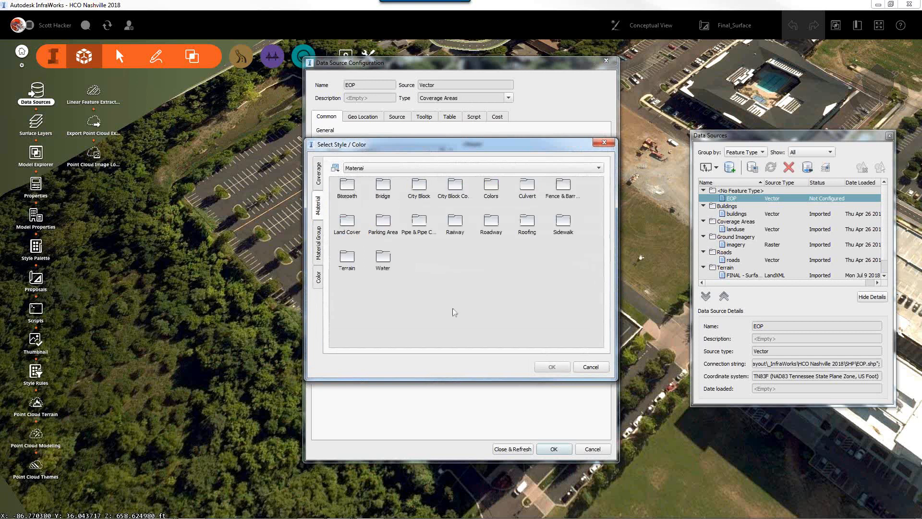
pyautogui.click(494, 229)
pyautogui.doubleClick(490, 223)
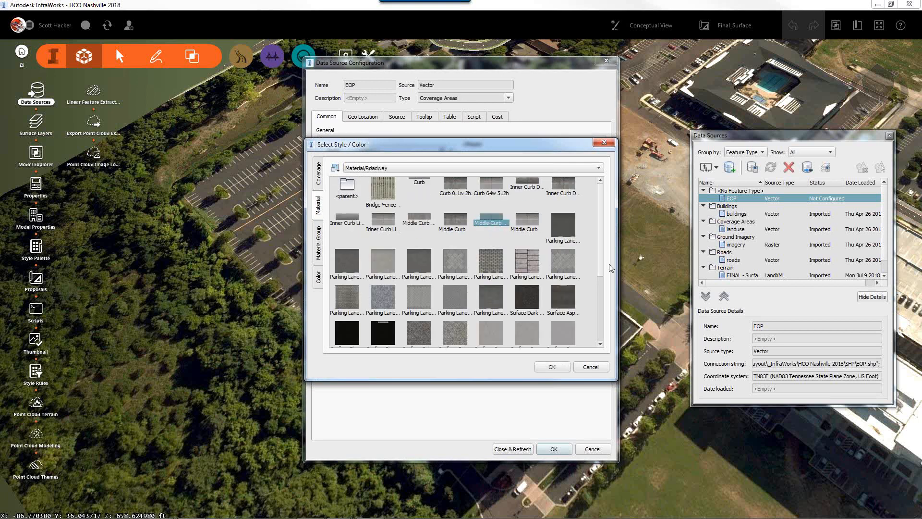
pyautogui.moveTo(601, 272); pyautogui.dragTo(595, 324)
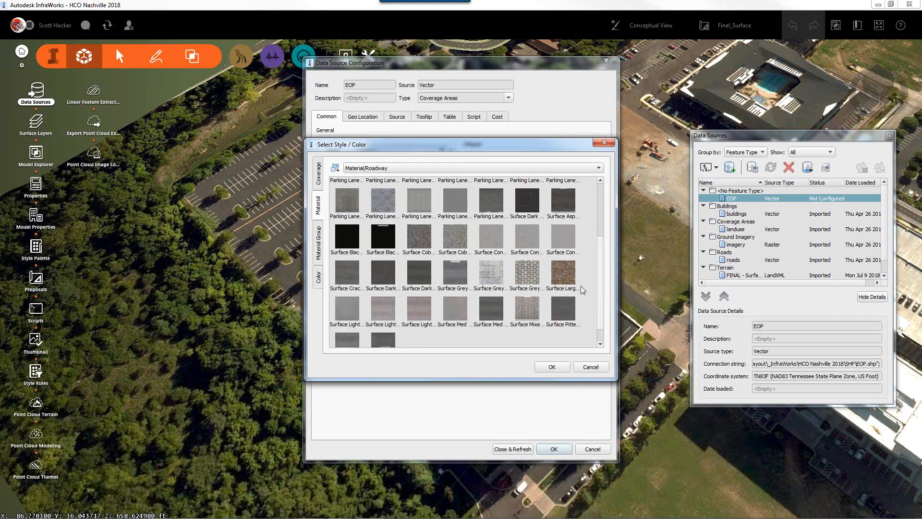
pyautogui.click(379, 272)
pyautogui.click(552, 367)
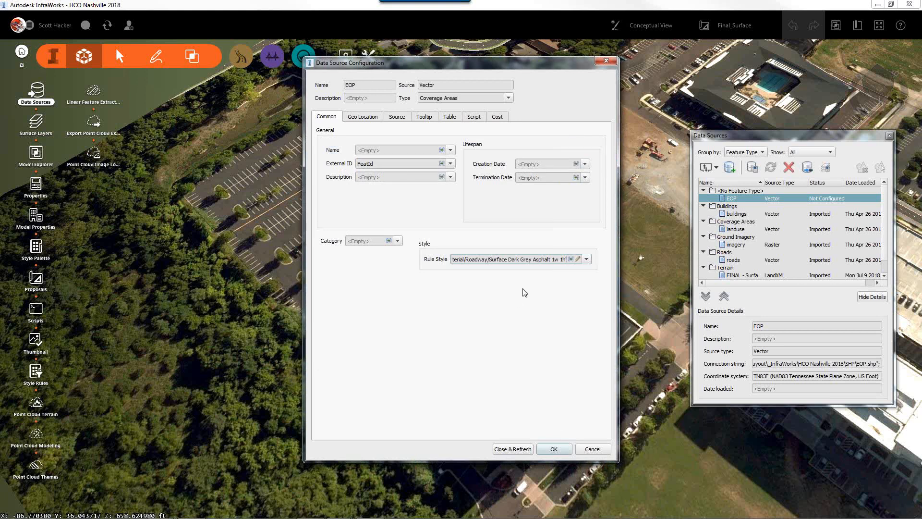
pyautogui.click(511, 449)
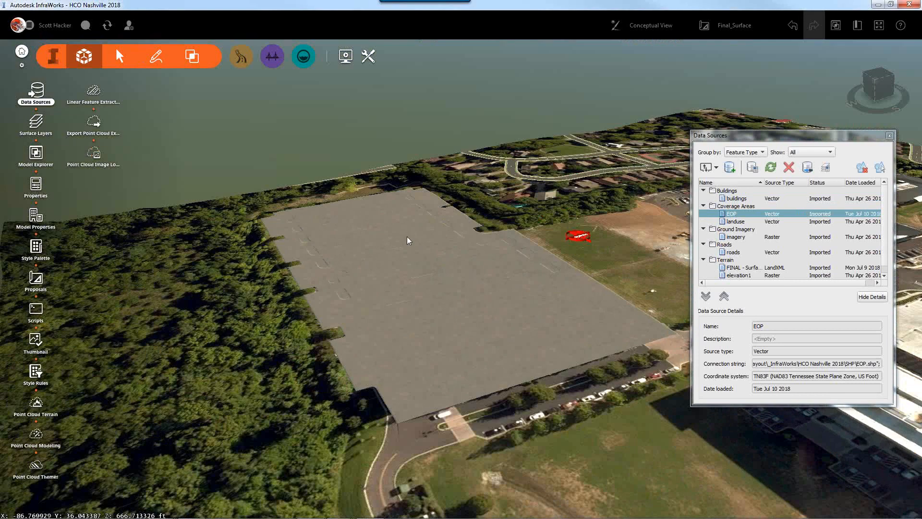
# Examine the asphalt coverage up close around the raised parking lot islands
pyautogui.moveTo(407, 236); pyautogui.dragTo(269, 255)
pyautogui.scroll(2, 590, 306)
pyautogui.scroll(5, 535, 324)
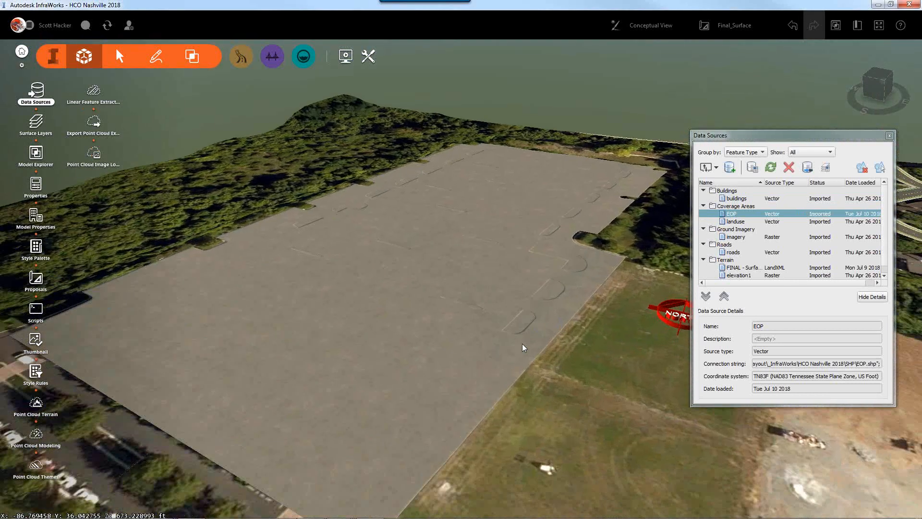
pyautogui.scroll(3, 503, 362)
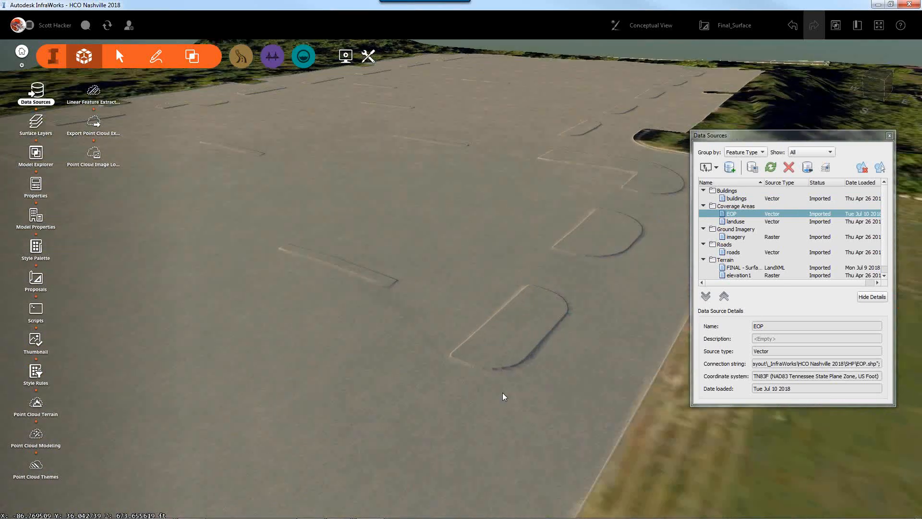
pyautogui.moveTo(506, 386); pyautogui.dragTo(473, 341)
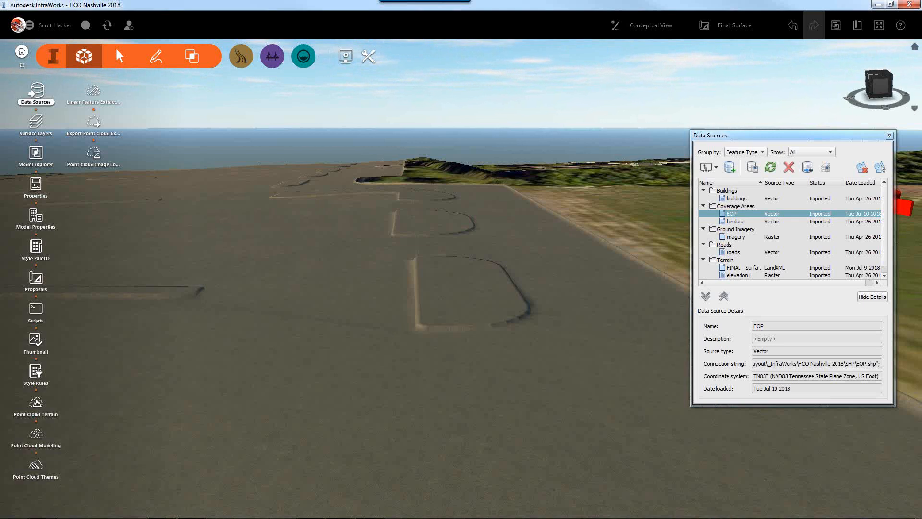
# Switch to Civil 3D, view the pavement outline in the 2D Site Plan drawing, and return to InfraWorks
pyautogui.moveTo(921, 92); pyautogui.dragTo(550, 104)
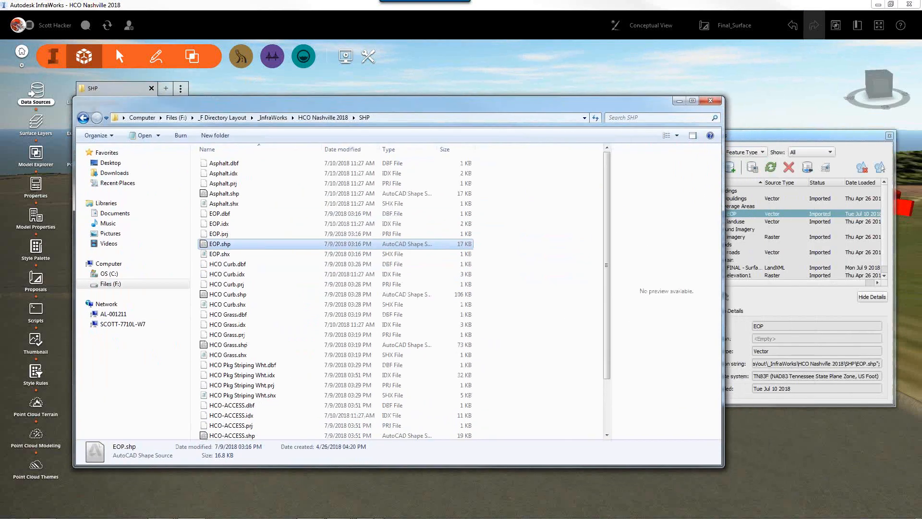
pyautogui.click(339, 508)
pyautogui.click(331, 459)
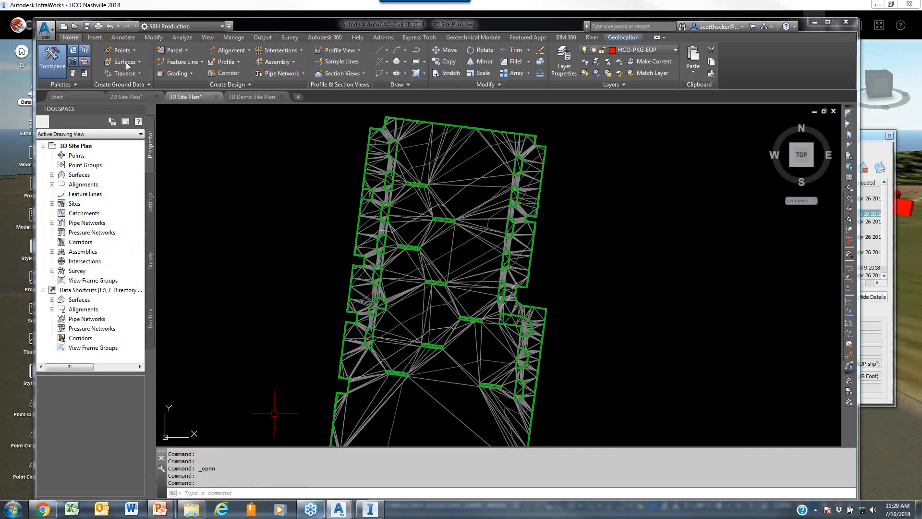
pyautogui.click(128, 98)
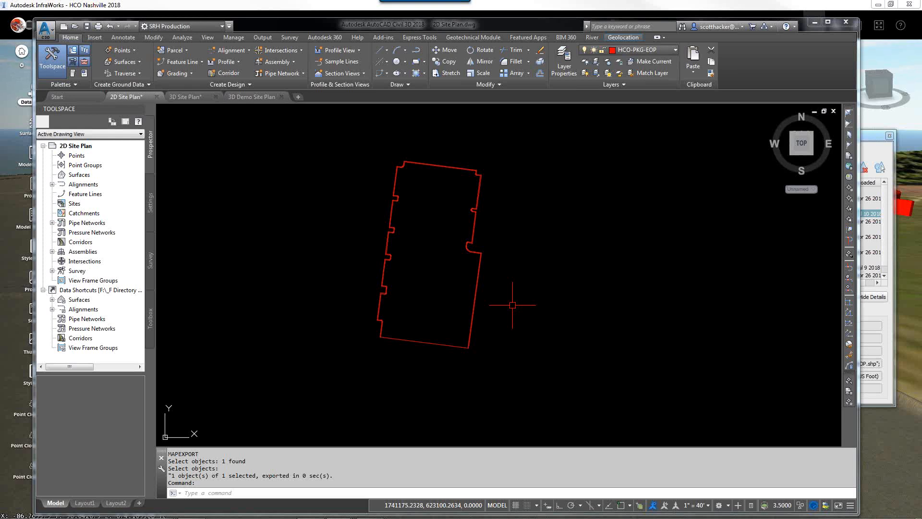
pyautogui.click(908, 50)
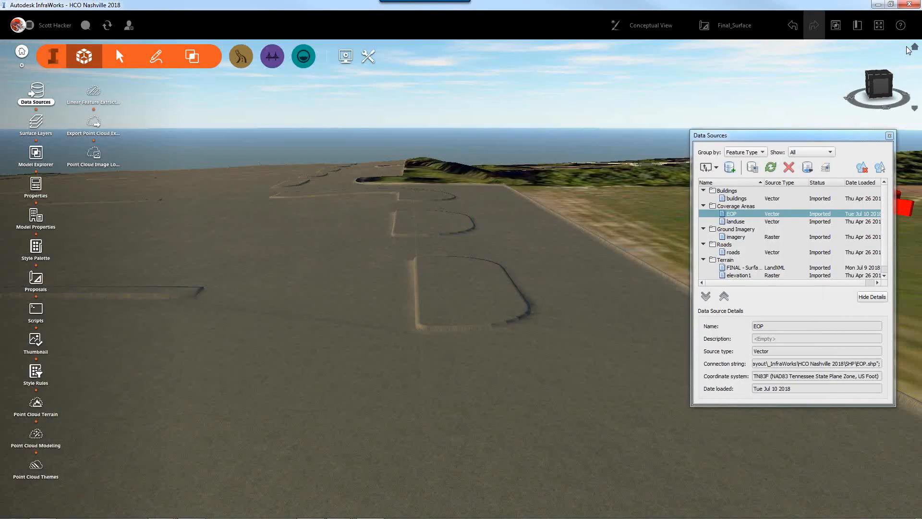
# Add HCO Curb.shp from the HCO Nashville 2018 SHP folder to the model as a data source
pyautogui.click(716, 168)
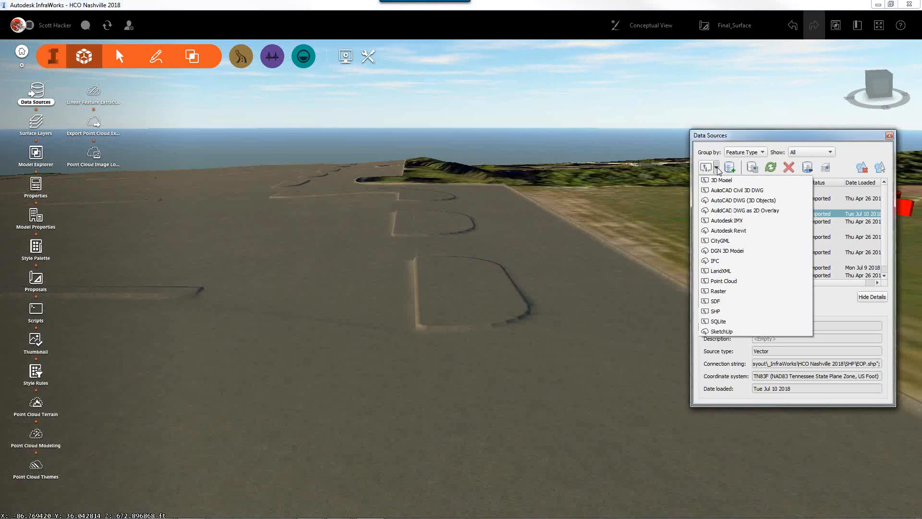
pyautogui.click(521, 174)
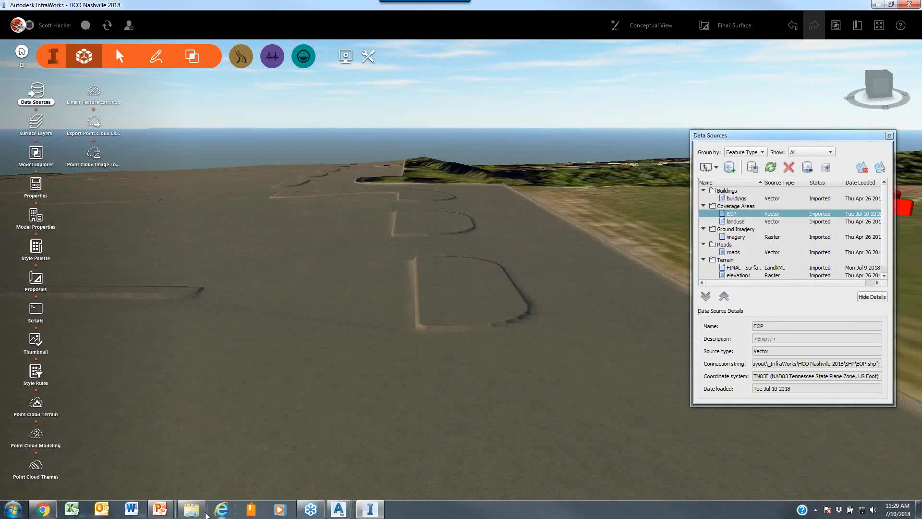
pyautogui.click(204, 511)
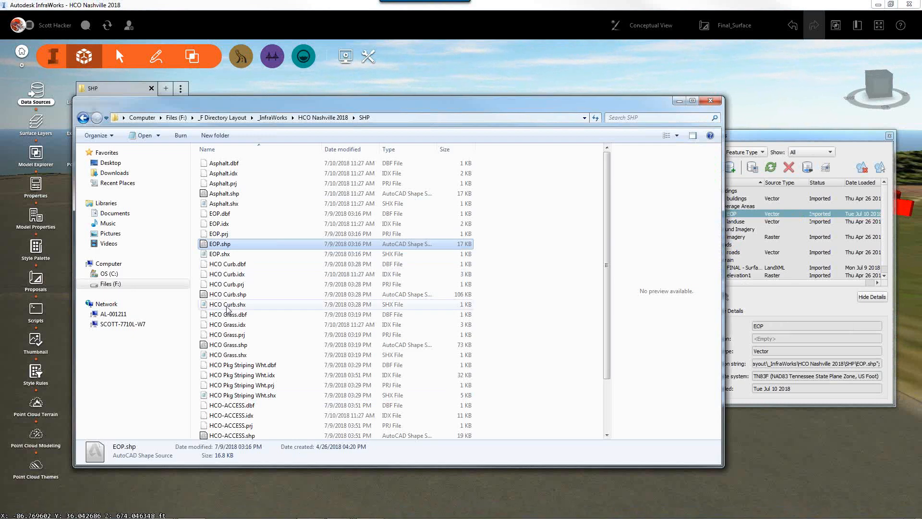
pyautogui.click(221, 295)
pyautogui.moveTo(401, 106); pyautogui.dragTo(763, 102)
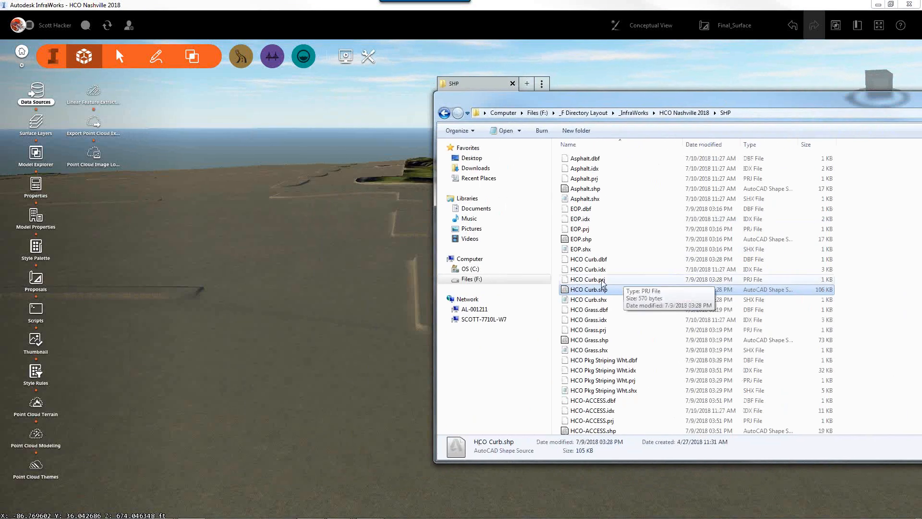
pyautogui.moveTo(562, 290); pyautogui.dragTo(323, 278)
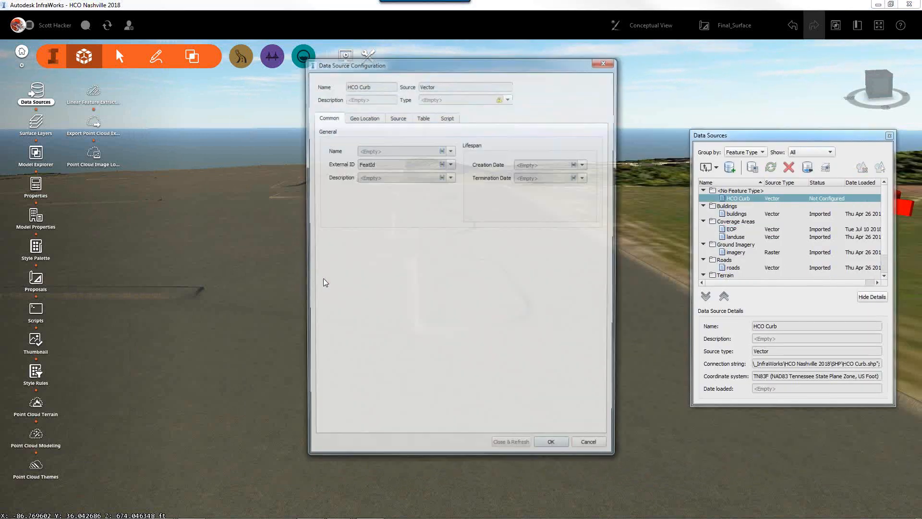
# Configure HCO Curb as Coverage Areas with the Roadway material Surface Concrete Linear Pattern 2w 2h and refresh the model
pyautogui.click(508, 98)
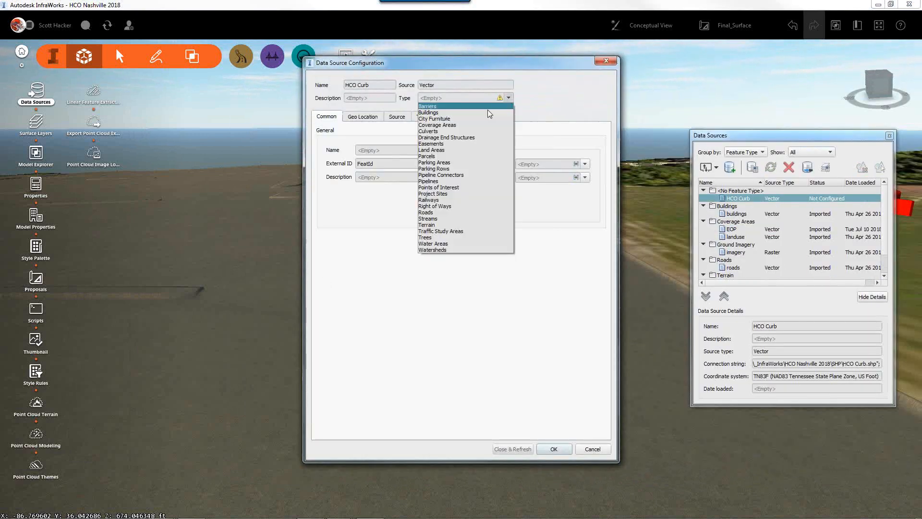
pyautogui.click(451, 124)
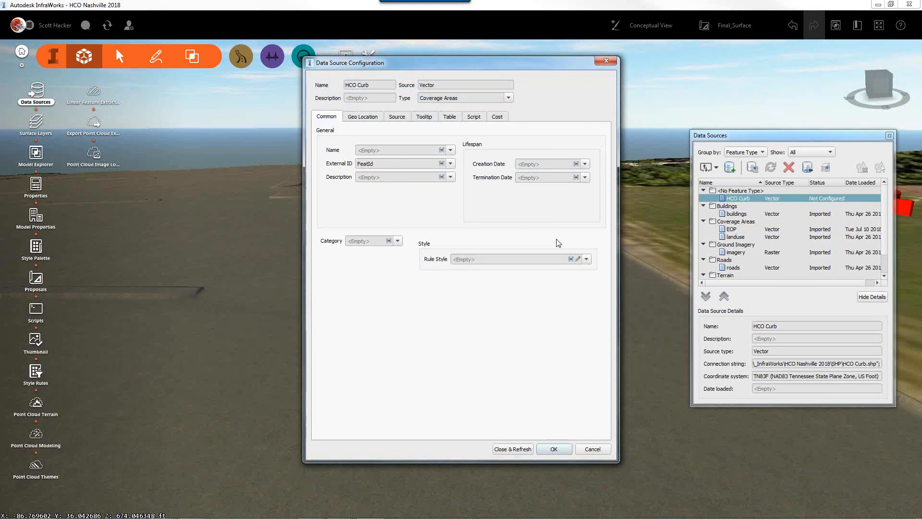
pyautogui.click(578, 260)
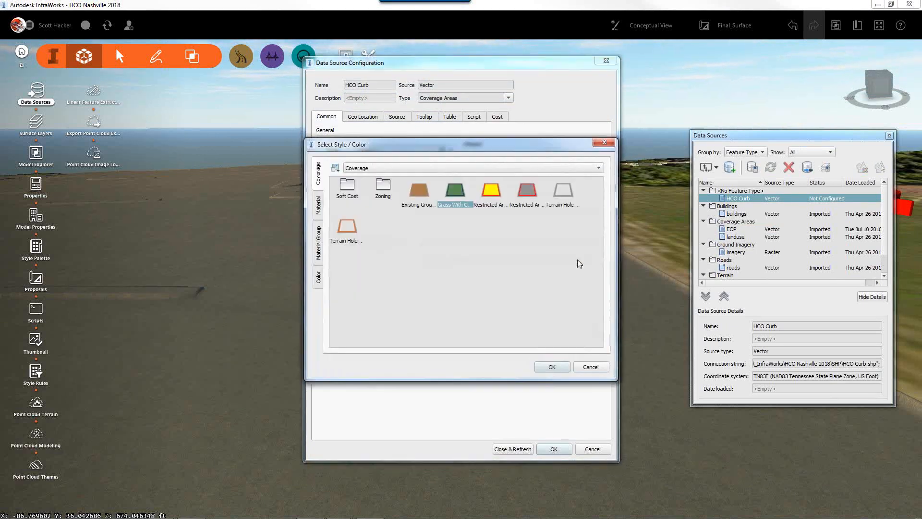
pyautogui.click(318, 206)
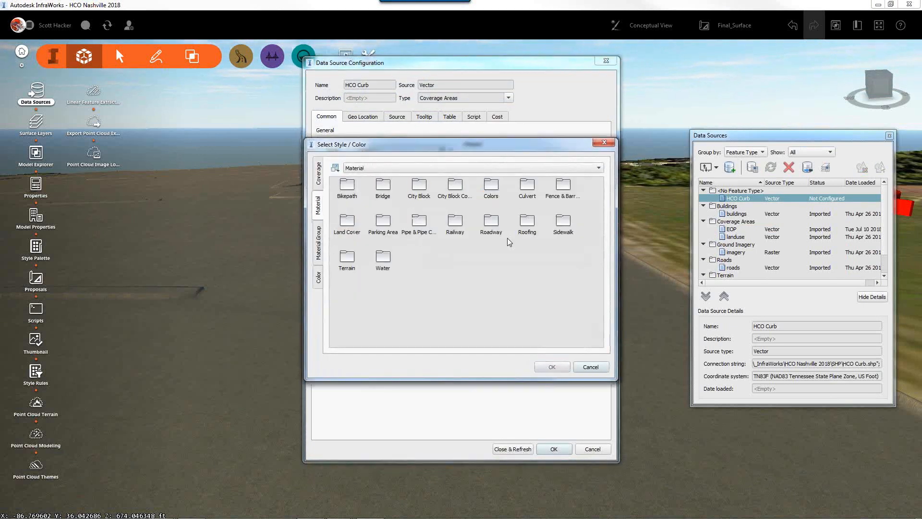
pyautogui.doubleClick(492, 222)
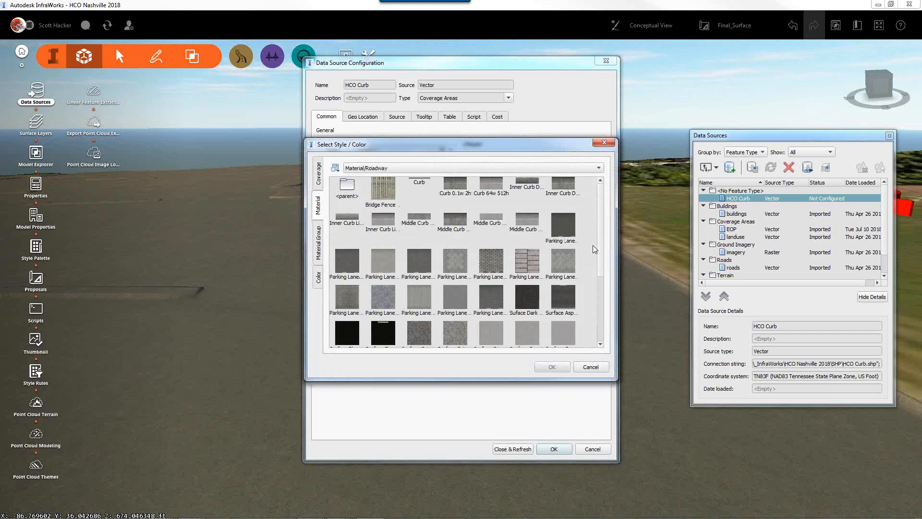
pyautogui.moveTo(603, 252); pyautogui.dragTo(595, 292)
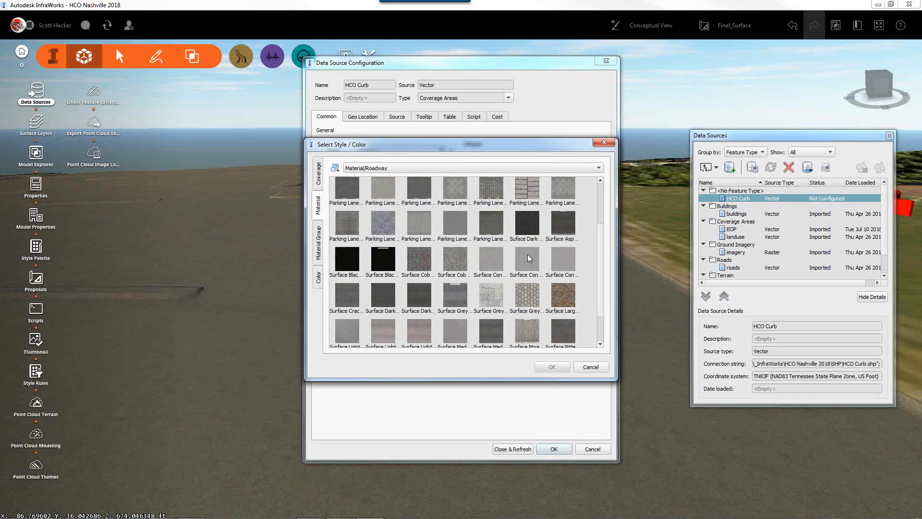
pyautogui.click(497, 258)
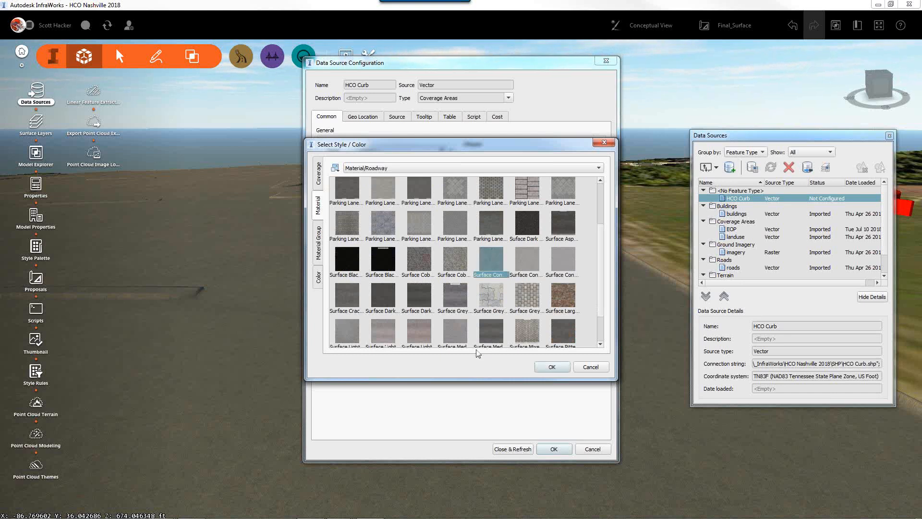
pyautogui.click(552, 367)
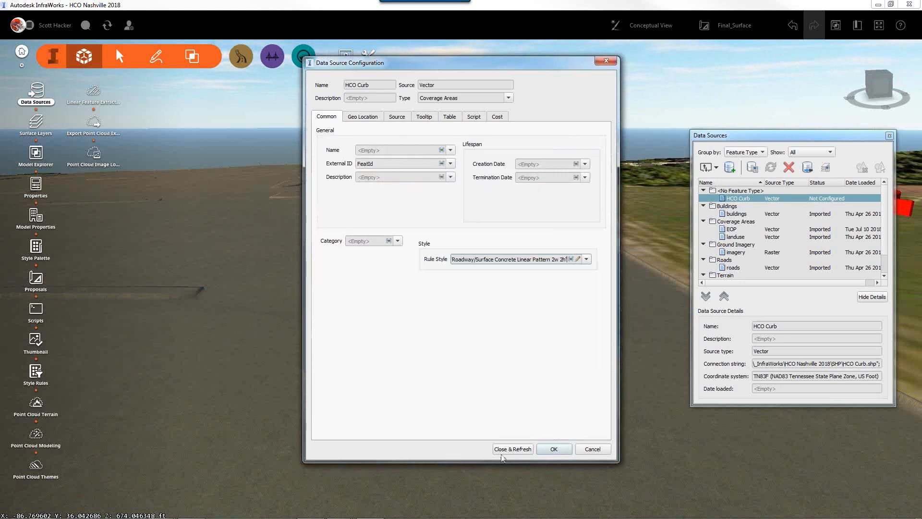
pyautogui.click(503, 448)
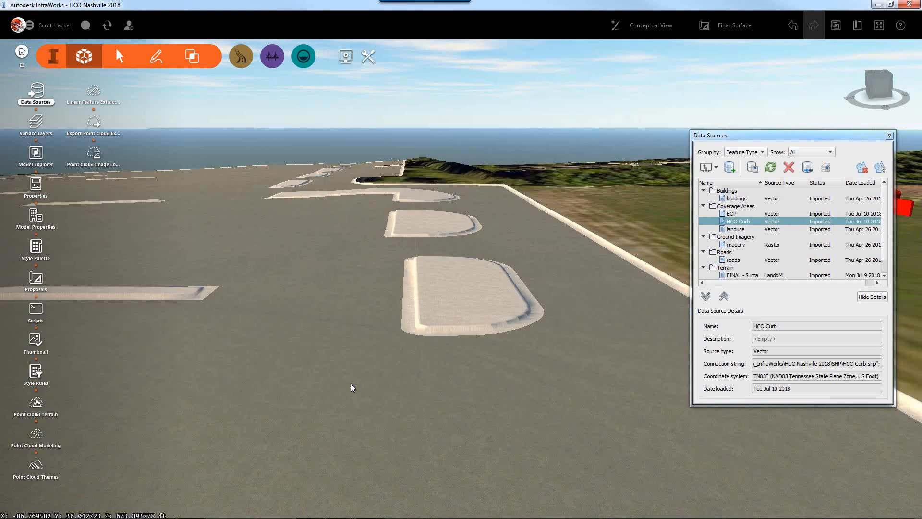
# Examine the concrete curbs around the parking islands and along the edges of the lot
pyautogui.scroll(5, 410, 361)
pyautogui.scroll(-3, 515, 310)
pyautogui.scroll(-2, 253, 389)
pyautogui.moveTo(253, 389); pyautogui.dragTo(639, 327)
pyautogui.scroll(4, 176, 309)
pyautogui.scroll(-3, 601, 373)
pyautogui.moveTo(600, 373); pyautogui.dragTo(366, 343)
pyautogui.moveTo(232, 294); pyautogui.dragTo(681, 386)
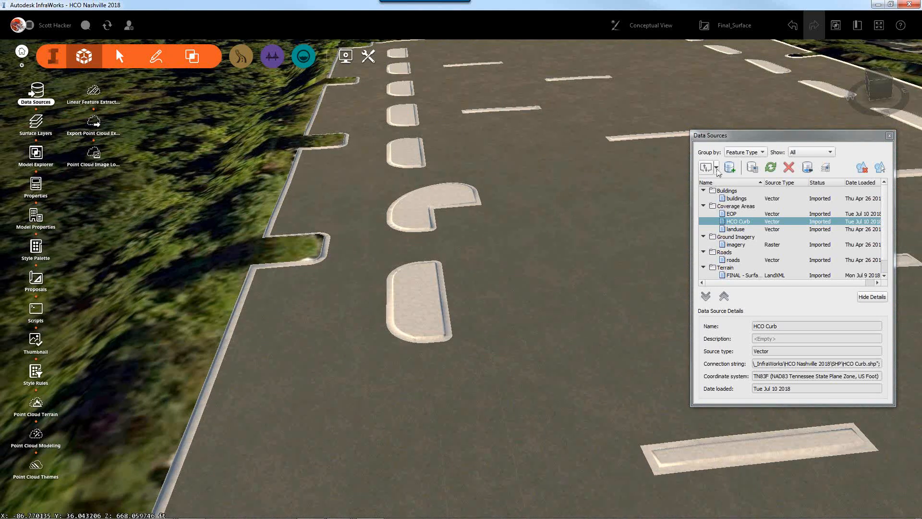
# Add HCO Grass.shp from the SHP folder to the model as a data source
pyautogui.moveTo(329, 487)
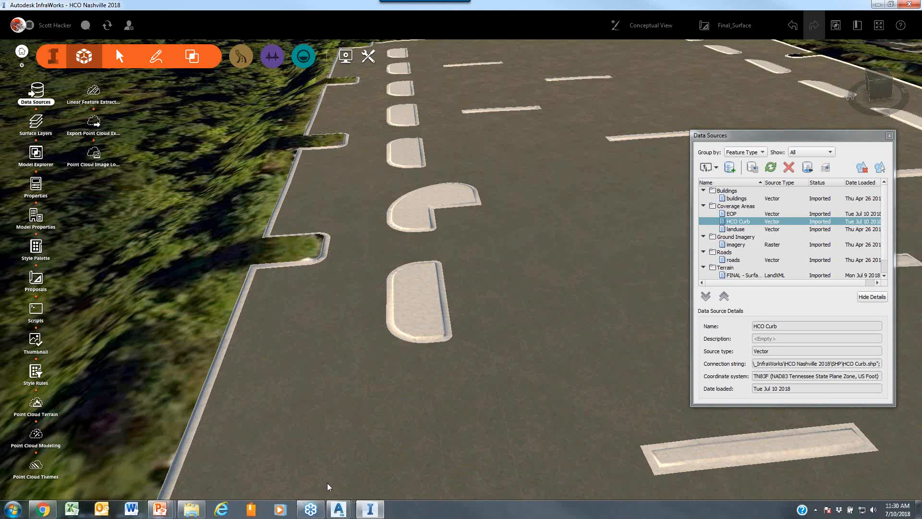
pyautogui.click(192, 509)
pyautogui.click(604, 340)
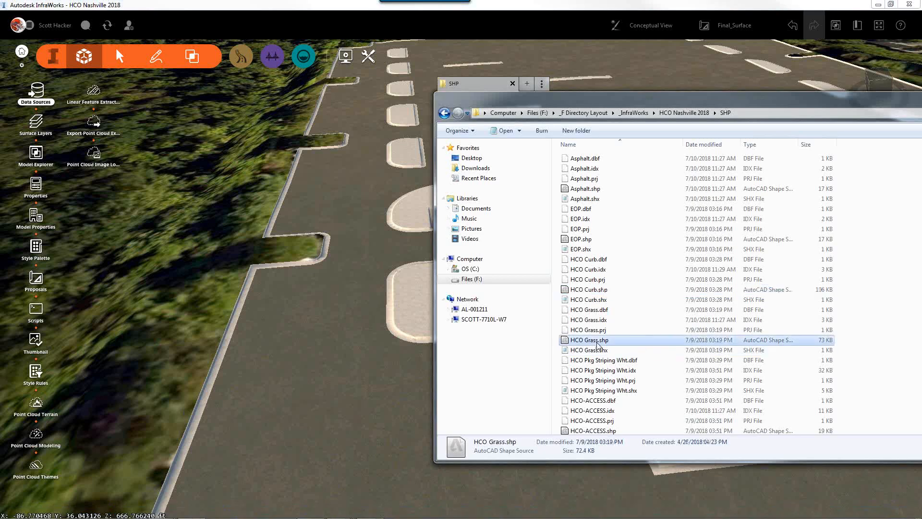
pyautogui.moveTo(604, 342); pyautogui.dragTo(322, 327)
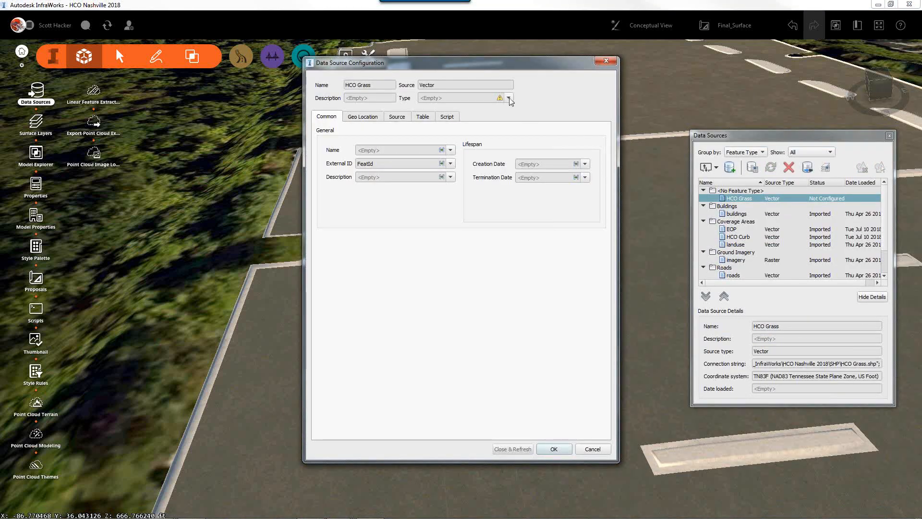
# Configure HCO Grass as Coverage Areas with the Terrain material Grass2 and refresh the model
pyautogui.click(508, 98)
pyautogui.click(460, 125)
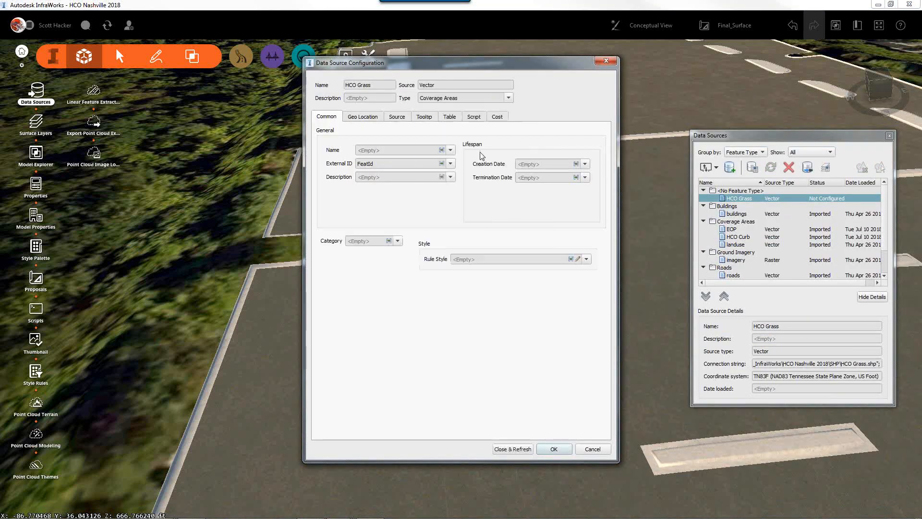
pyautogui.click(578, 260)
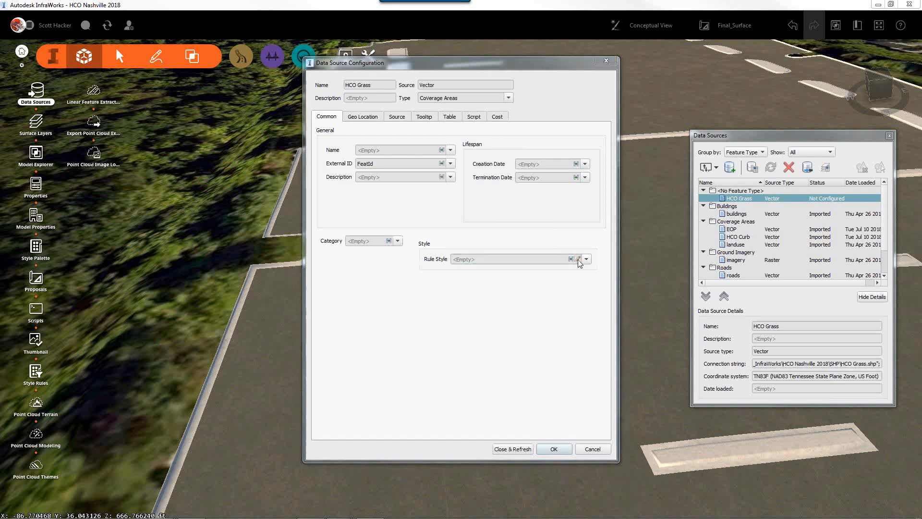
pyautogui.click(319, 206)
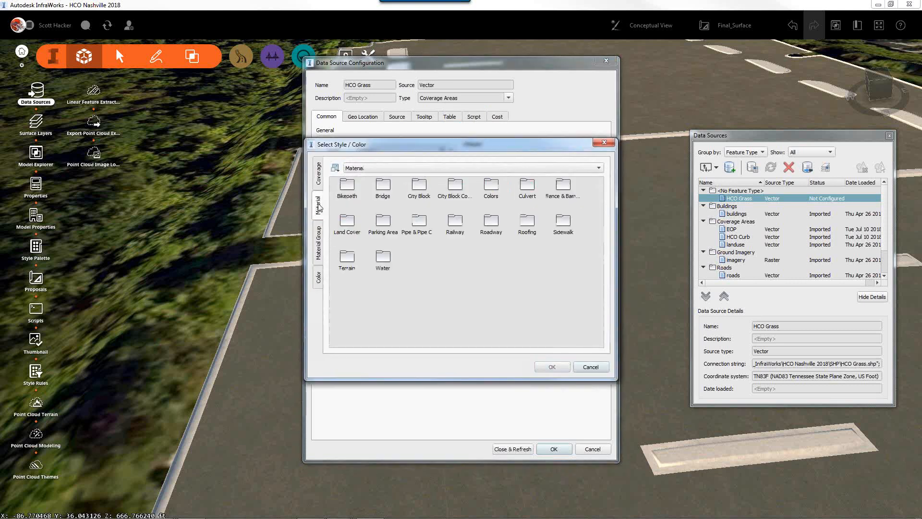
pyautogui.doubleClick(347, 258)
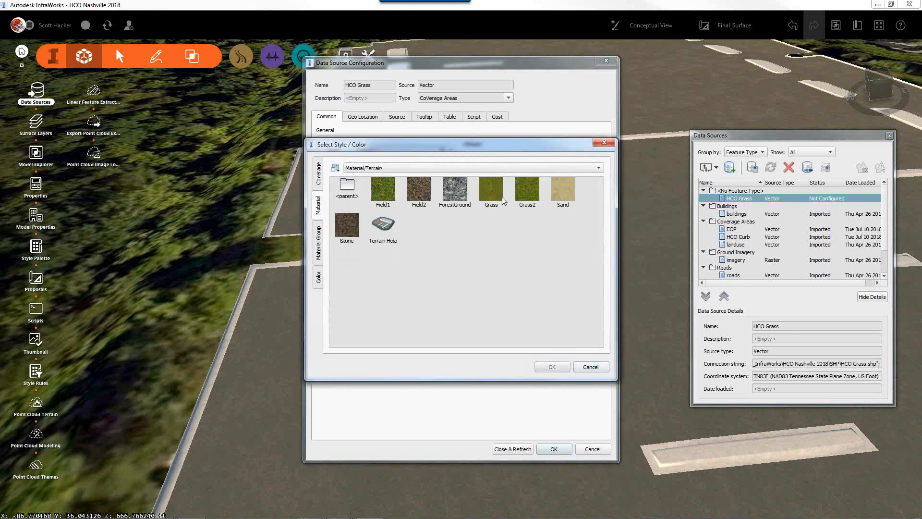
pyautogui.click(527, 197)
pyautogui.click(552, 367)
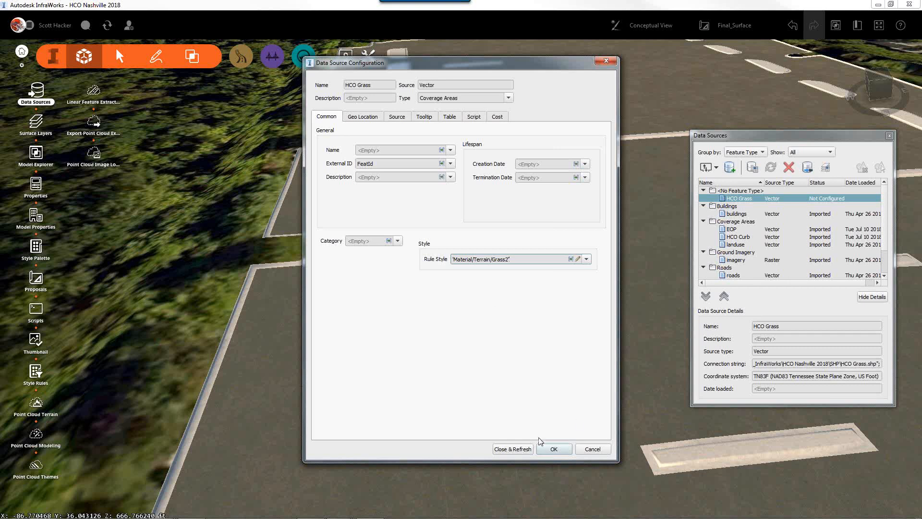
pyautogui.click(512, 449)
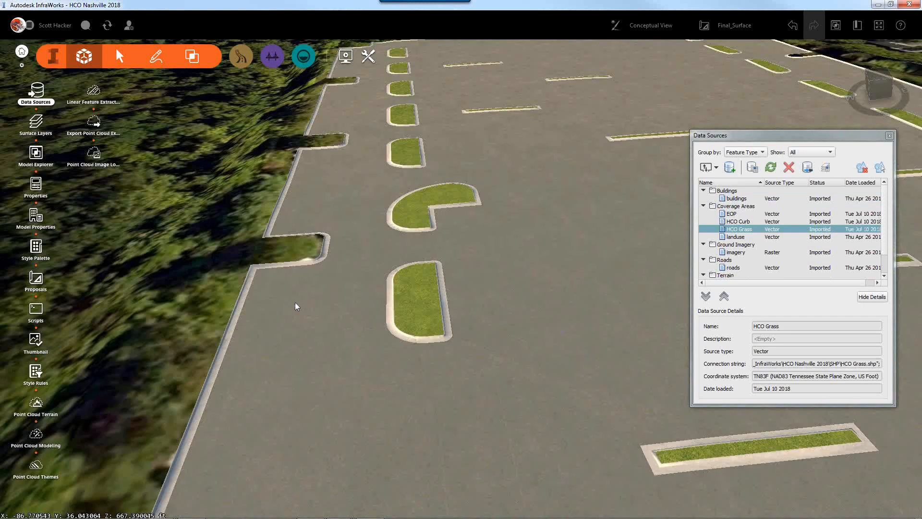
# Examine the grass and curb surfaces of the parking islands up close and across the whole lot
pyautogui.scroll(-2, 295, 297)
pyautogui.keyDown('shift'); pyautogui.moveTo(442, 332); pyautogui.dragTo(413, 364, button='middle'); pyautogui.keyUp('shift')
pyautogui.scroll(3, 367, 388)
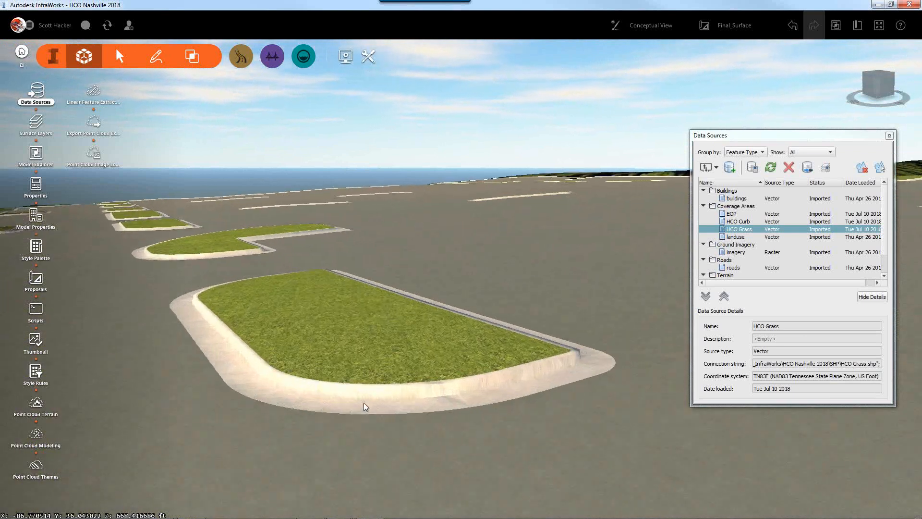
pyautogui.keyDown('shift'); pyautogui.moveTo(434, 407); pyautogui.dragTo(376, 396, button='middle'); pyautogui.keyUp('shift')
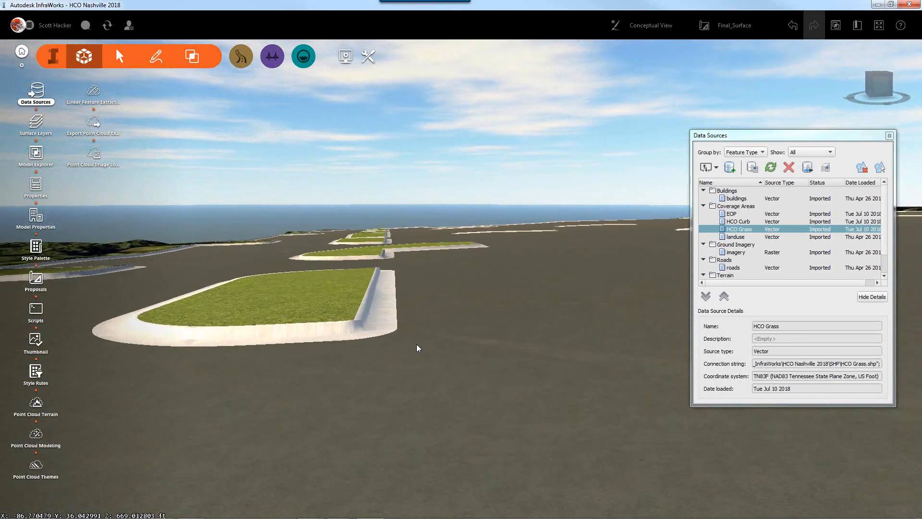
pyautogui.scroll(4, 384, 317)
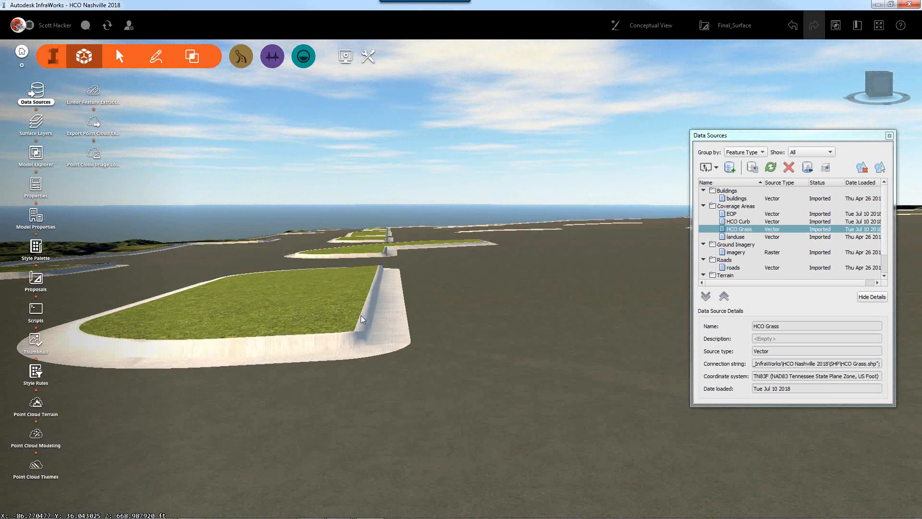
pyautogui.scroll(2, 411, 328)
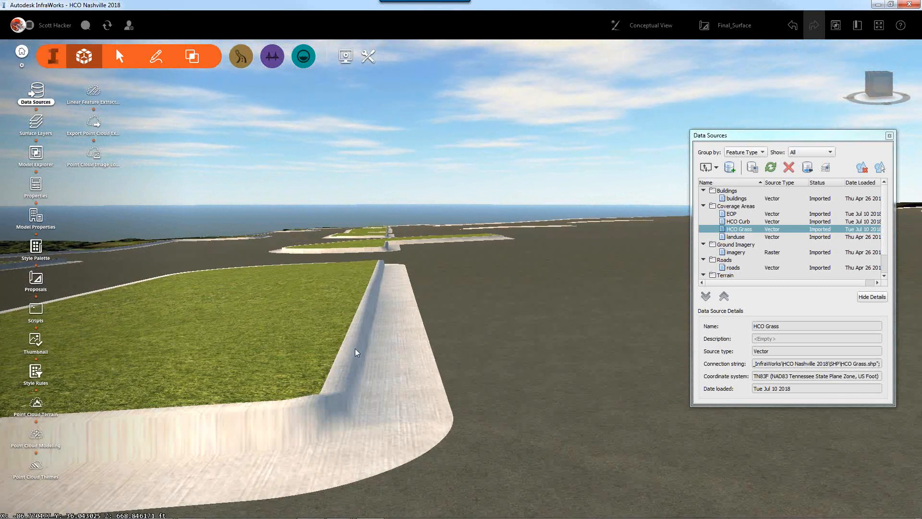
pyautogui.scroll(1, 379, 433)
pyautogui.scroll(-3, 379, 439)
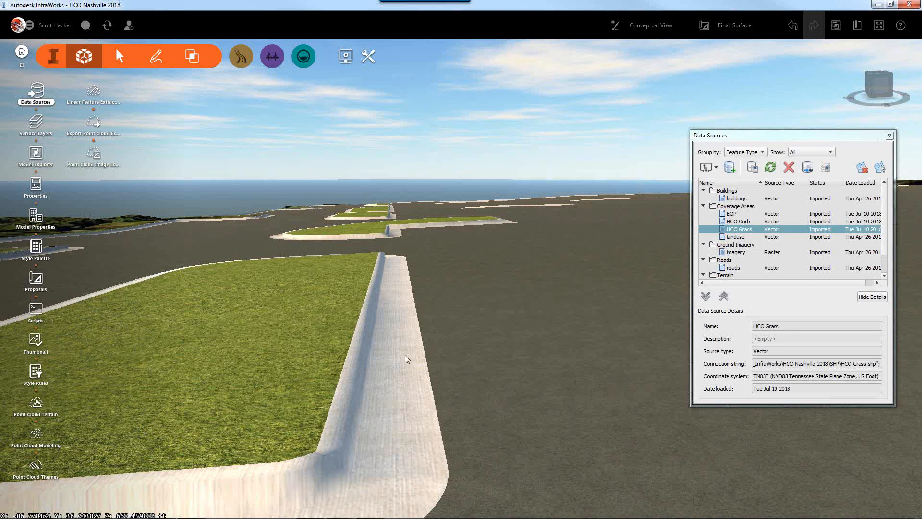
pyautogui.scroll(2, 374, 427)
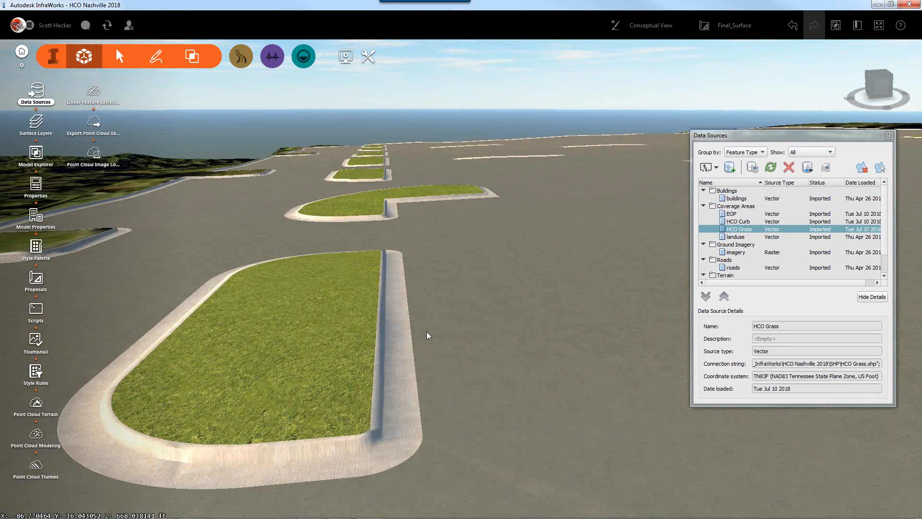
pyautogui.scroll(-4, 426, 331)
pyautogui.scroll(-5, 426, 331)
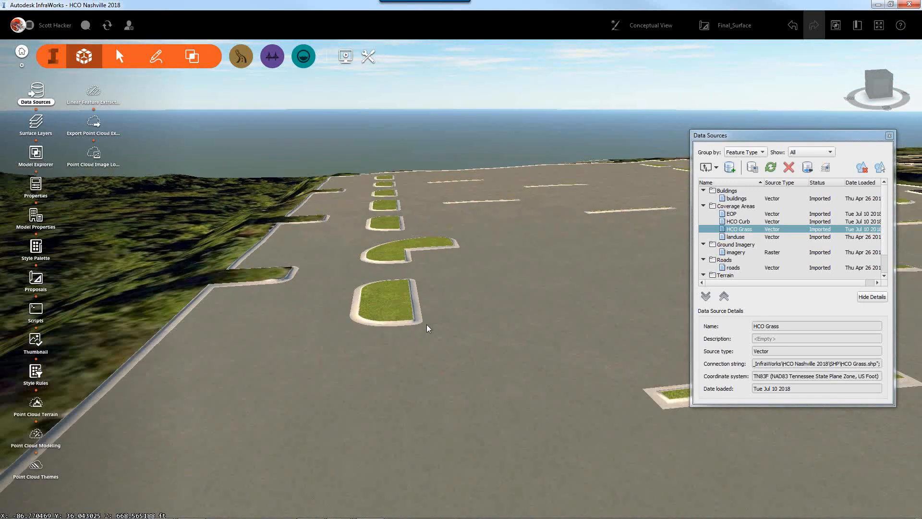
pyautogui.moveTo(504, 276); pyautogui.dragTo(508, 296)
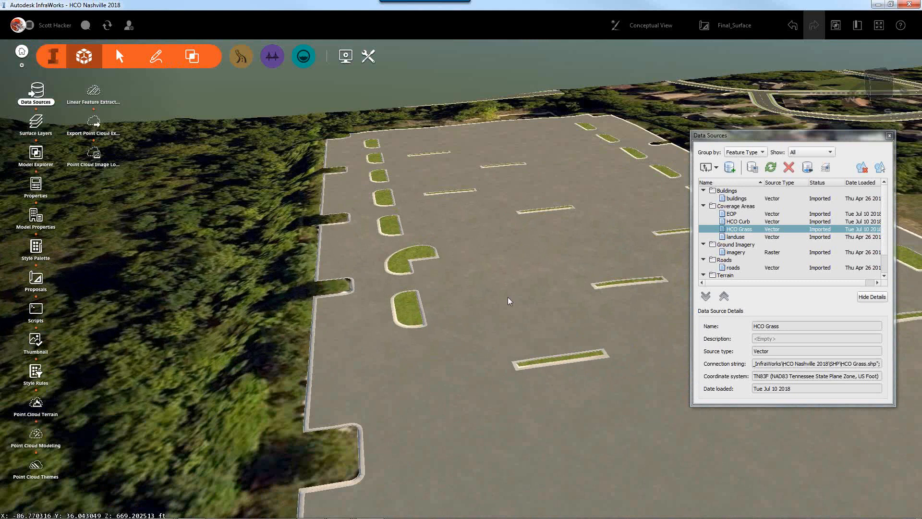
pyautogui.moveTo(572, 227); pyautogui.dragTo(339, 222, button='middle')
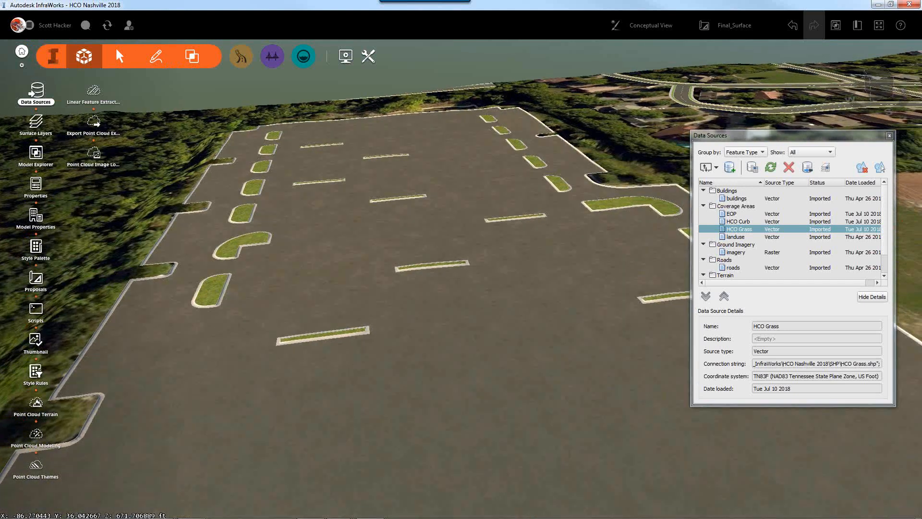
# Add HCO-Pkg White.shp from the HCO Nashville 2018 SHP folder to the model as a data source
pyautogui.moveTo(279, 514)
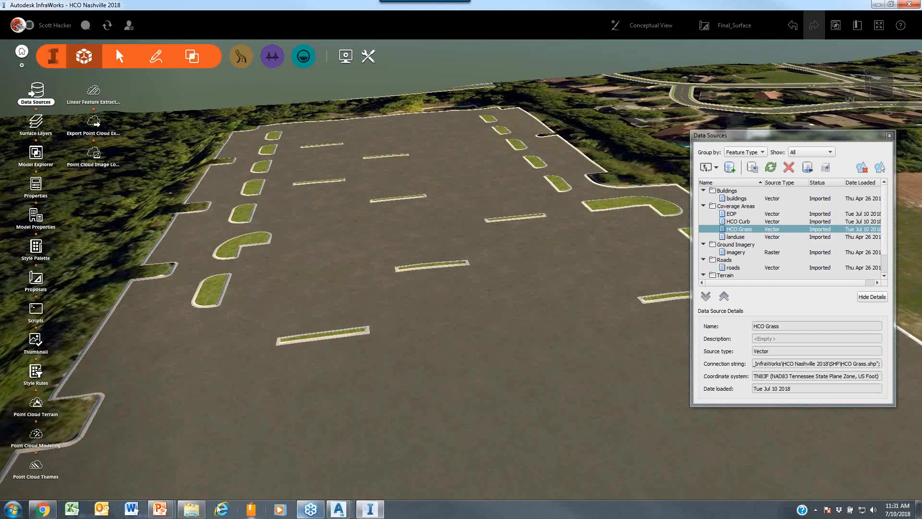
pyautogui.click(191, 510)
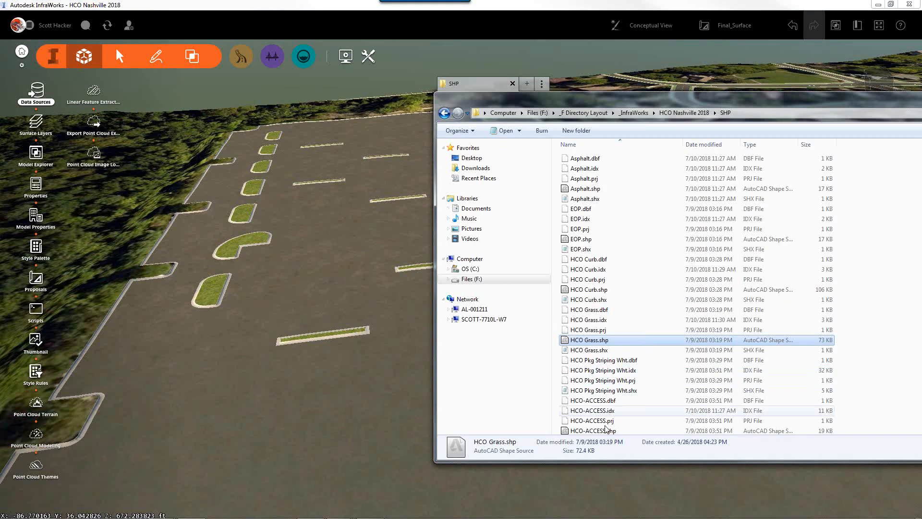
pyautogui.click(602, 360)
pyautogui.scroll(-2, 602, 364)
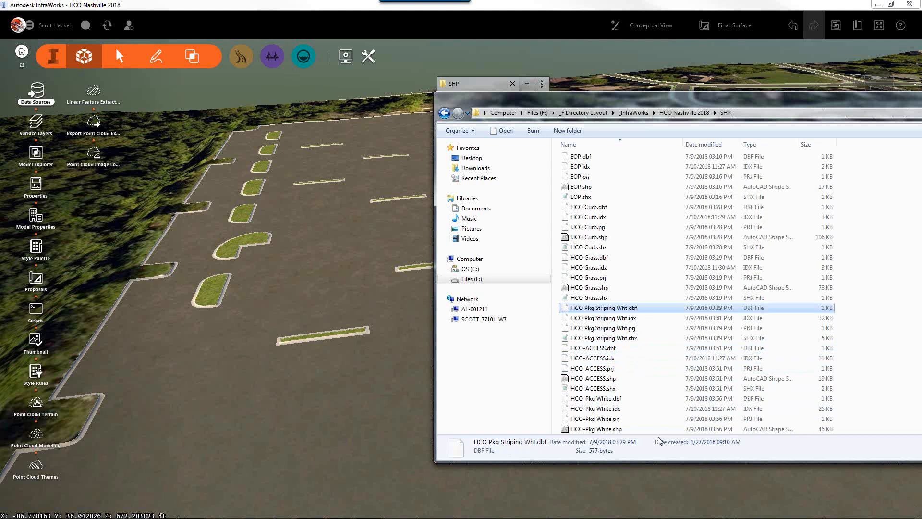
pyautogui.click(596, 429)
pyautogui.moveTo(597, 431); pyautogui.dragTo(469, 302)
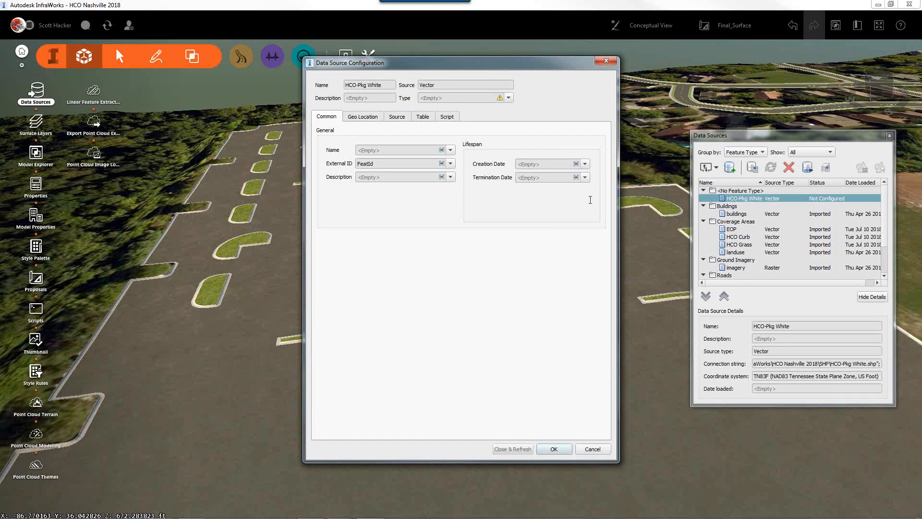
# Configure HCO-Pkg White as Coverage Areas with the solid white color #ffffff as rule style and refresh the model
pyautogui.click(509, 98)
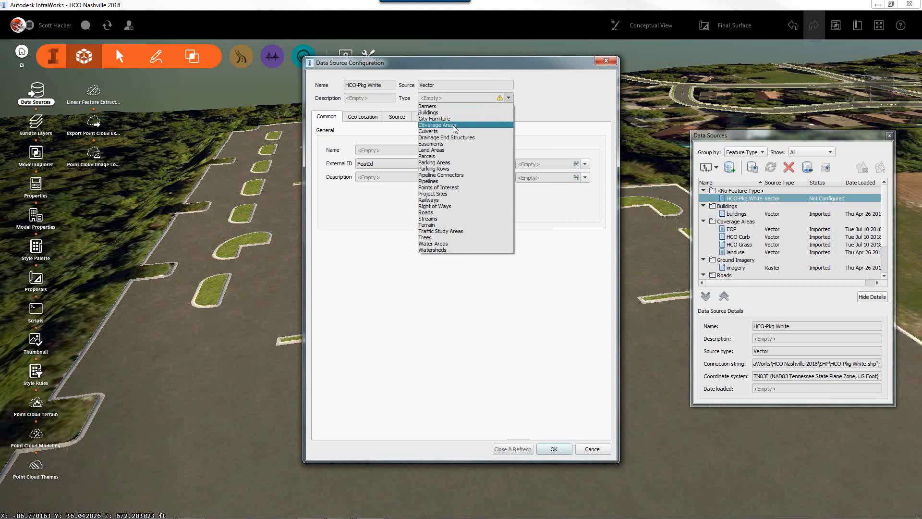
pyautogui.click(454, 126)
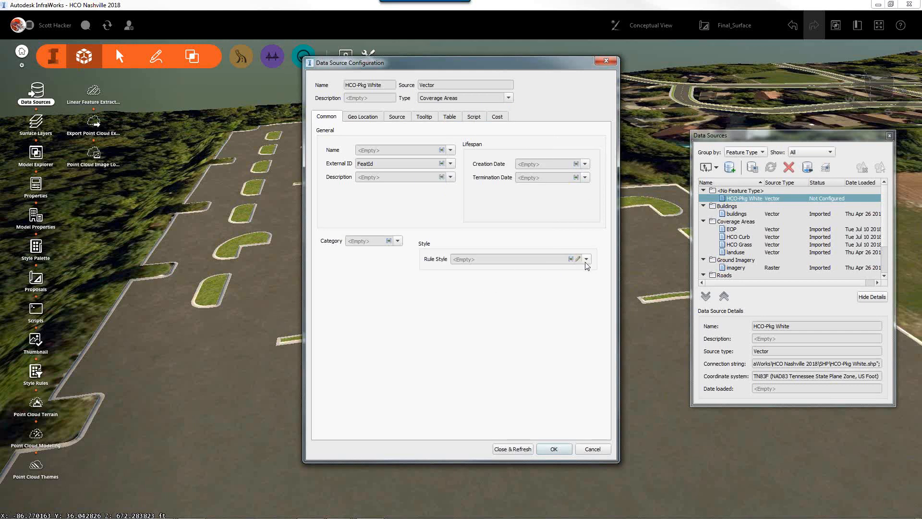
pyautogui.click(578, 259)
pyautogui.click(579, 260)
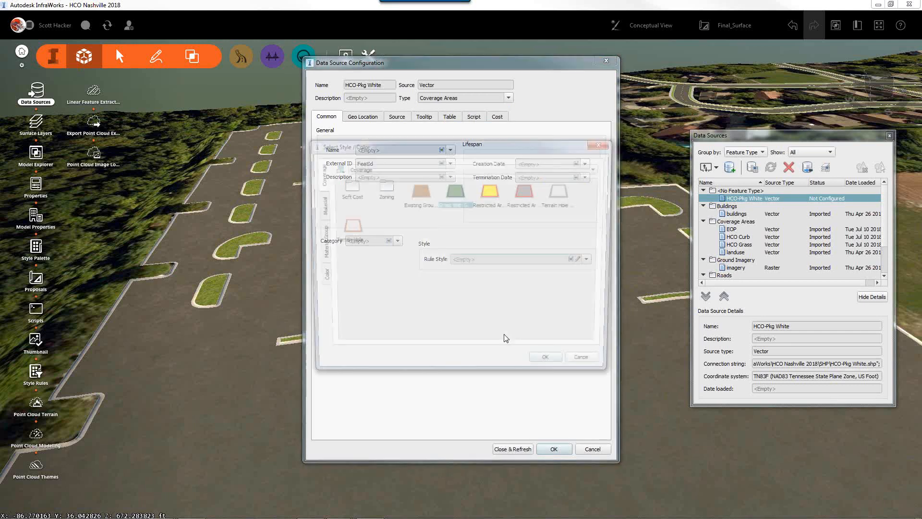
pyautogui.click(318, 279)
pyautogui.click(431, 233)
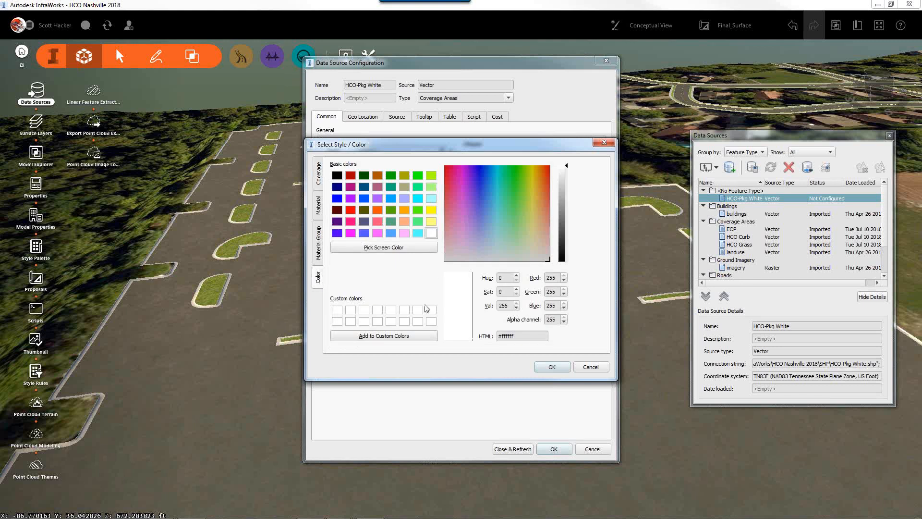
pyautogui.click(550, 367)
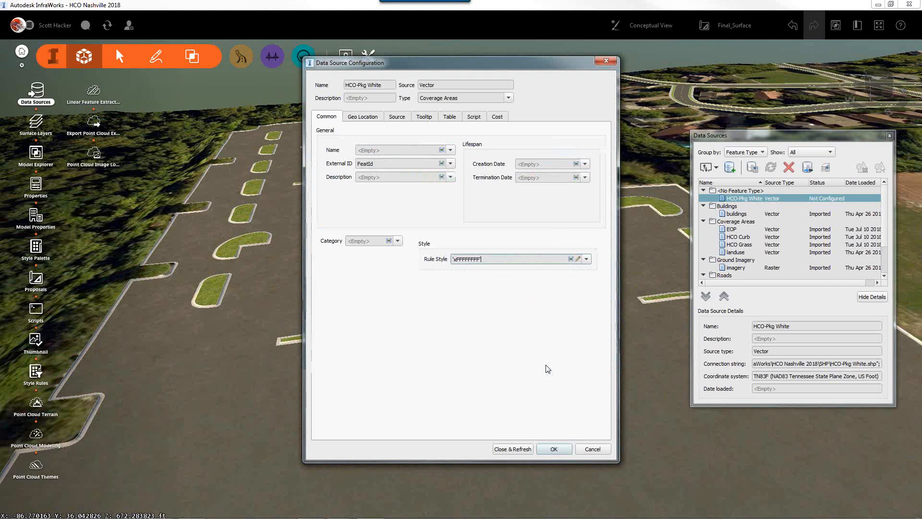
pyautogui.click(513, 449)
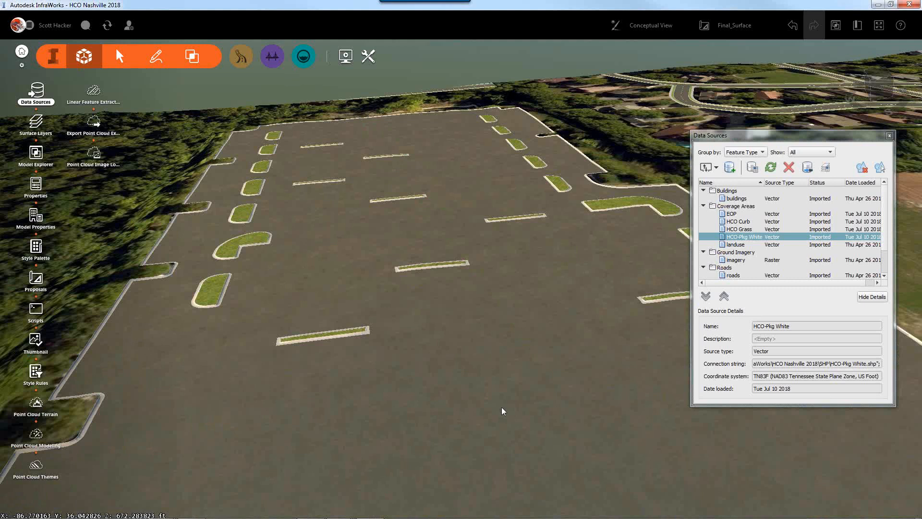
# Select all features of the HCO-Pkg White data source and check the lot for the parking striping
pyautogui.keyDown('shift'); pyautogui.moveTo(502, 411); pyautogui.dragTo(557, 364, button='middle'); pyautogui.keyUp('shift')
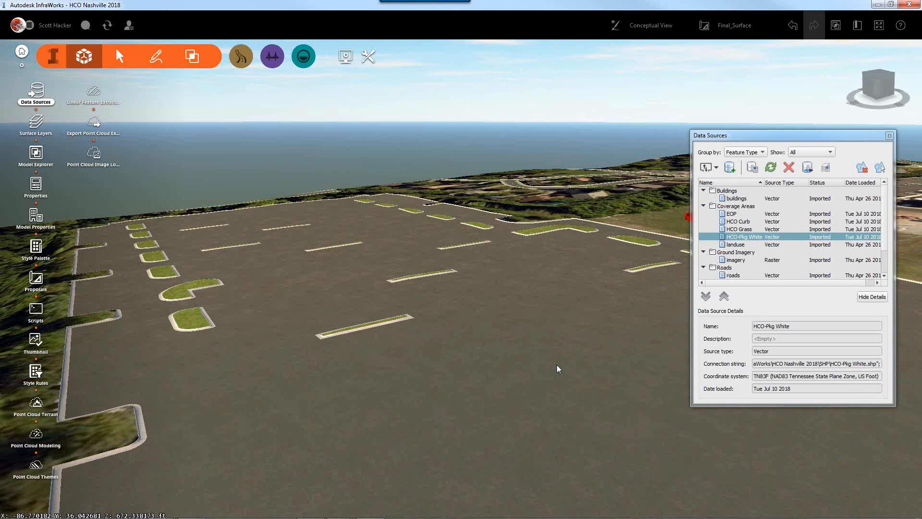
pyautogui.rightClick(752, 238)
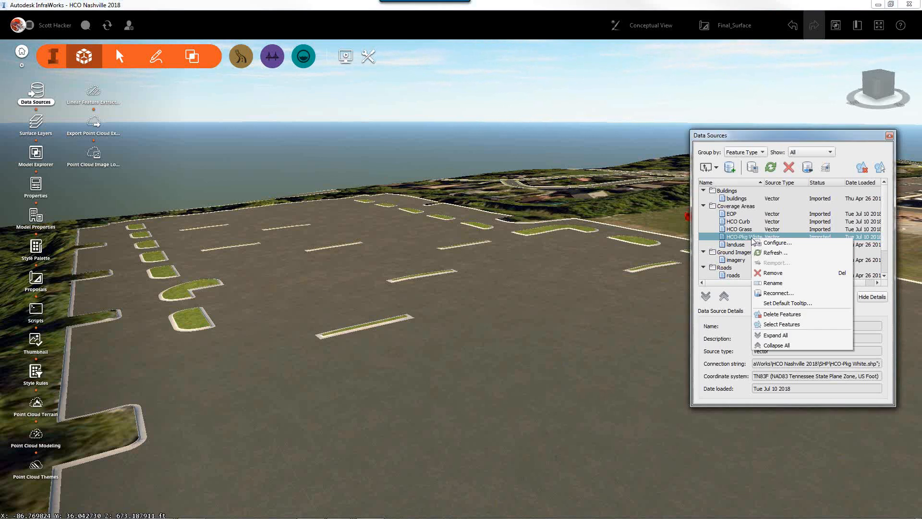
pyautogui.click(789, 325)
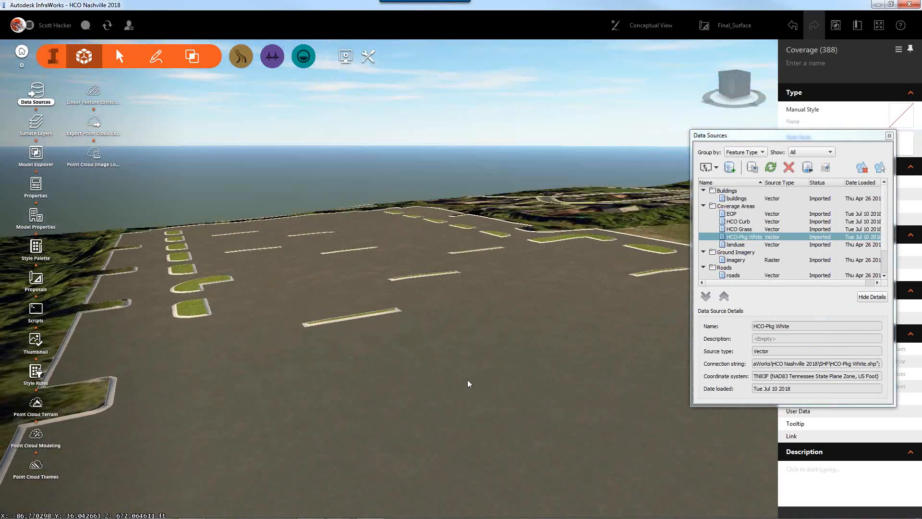
pyautogui.moveTo(469, 369); pyautogui.dragTo(466, 406)
pyautogui.moveTo(452, 369); pyautogui.dragTo(457, 350)
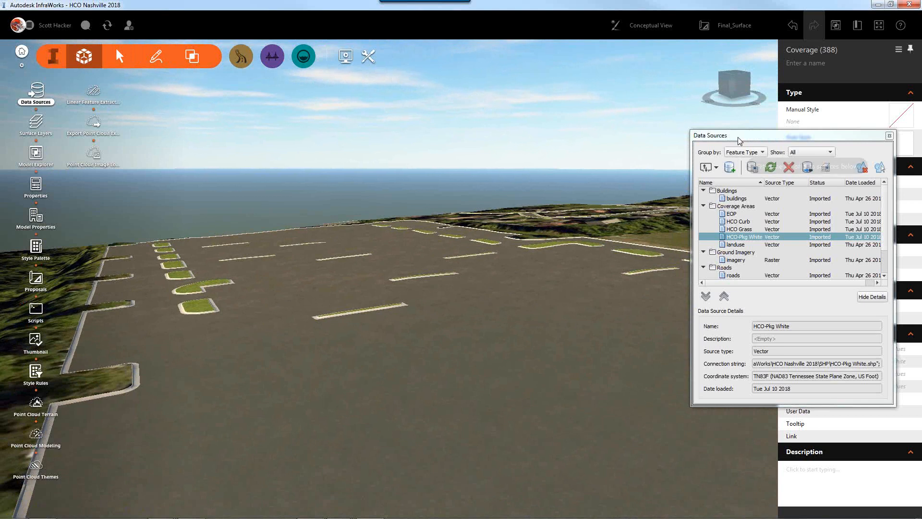
# Reconfigure the HCO-Pkg White data source with a coverage buffer of .165 ft and refresh the model
pyautogui.click(747, 238)
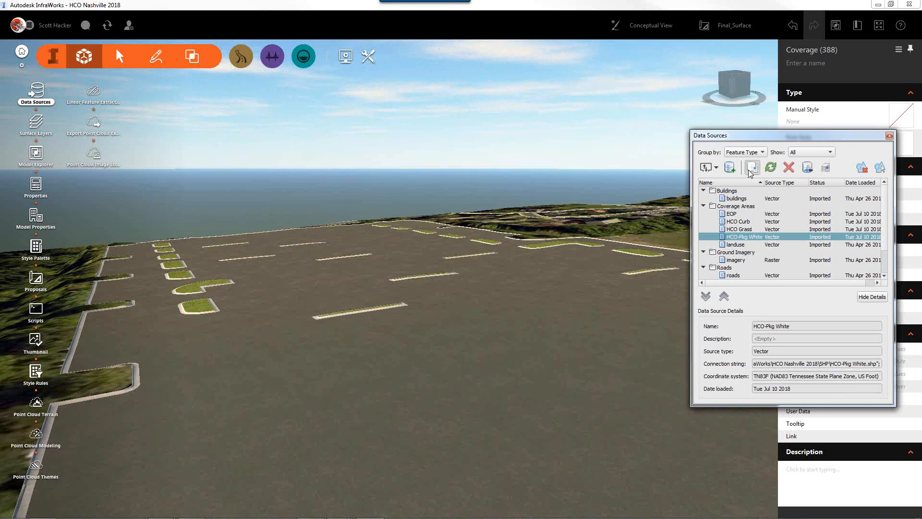
pyautogui.click(483, 267)
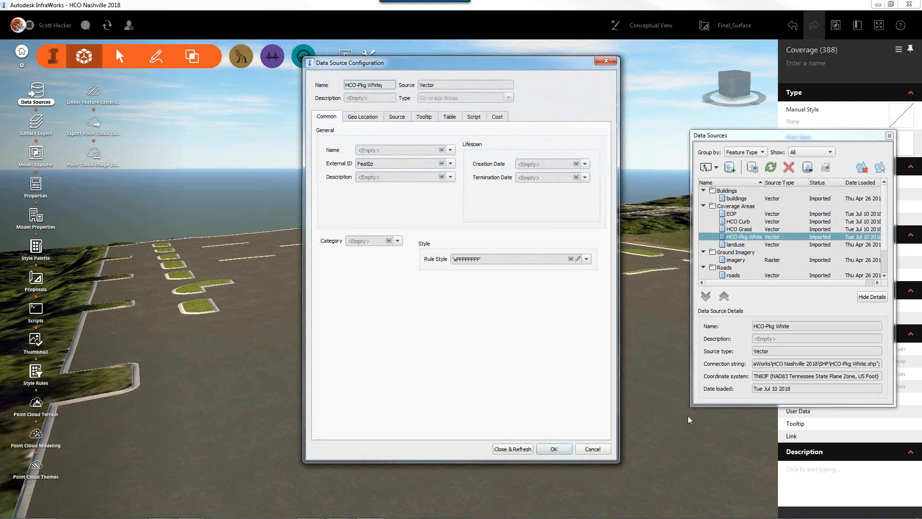
pyautogui.click(450, 118)
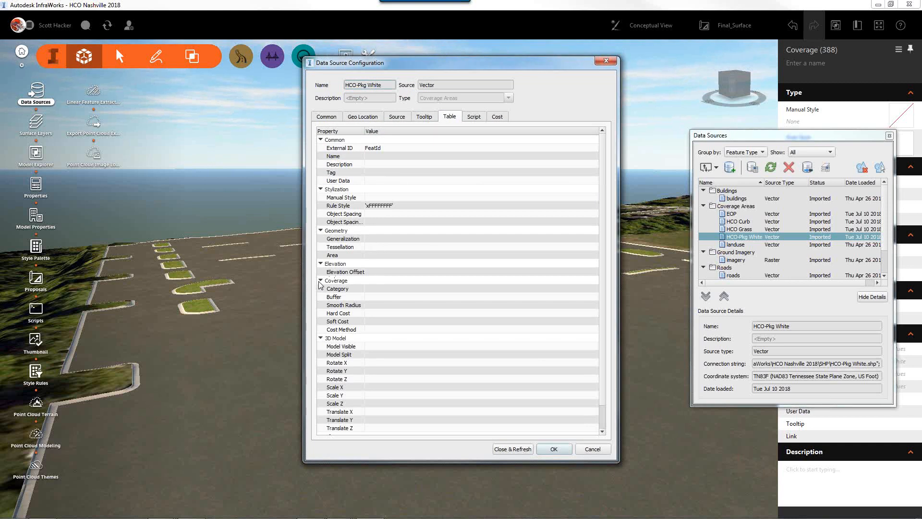
pyautogui.click(386, 296)
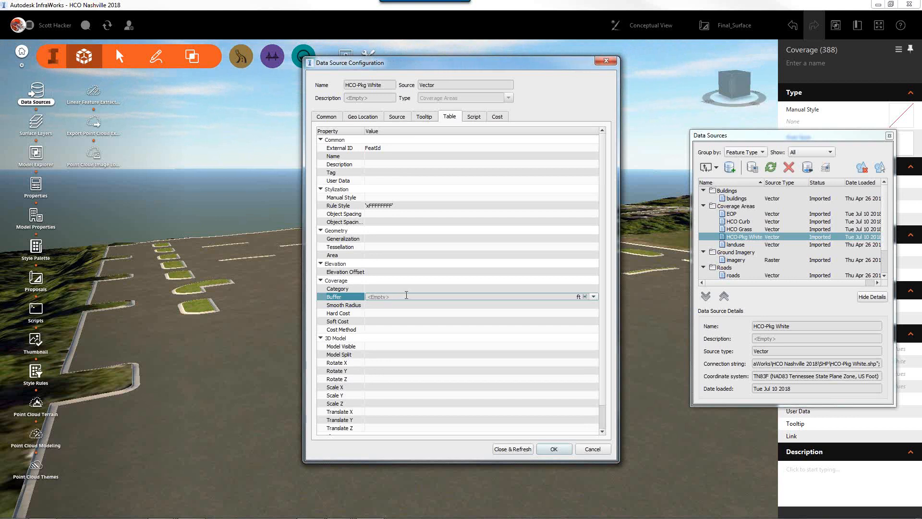
pyautogui.write('.165:')
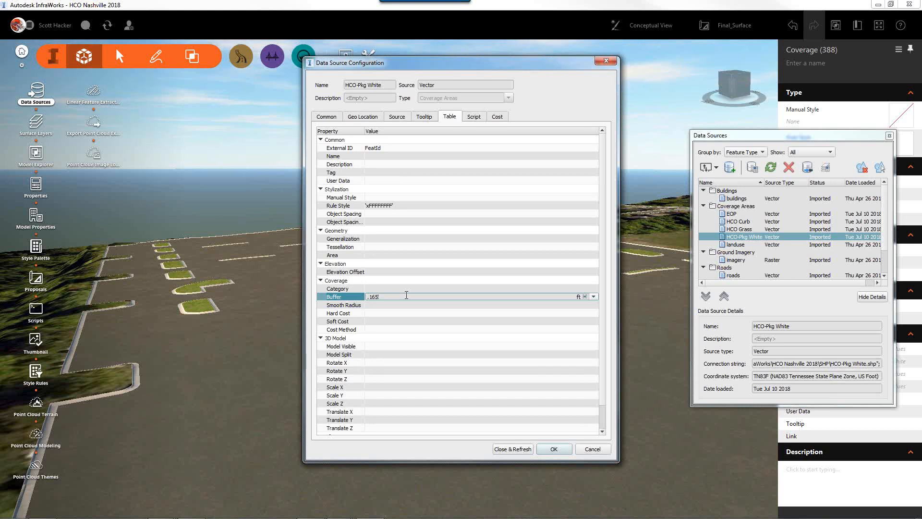
pyautogui.click(504, 449)
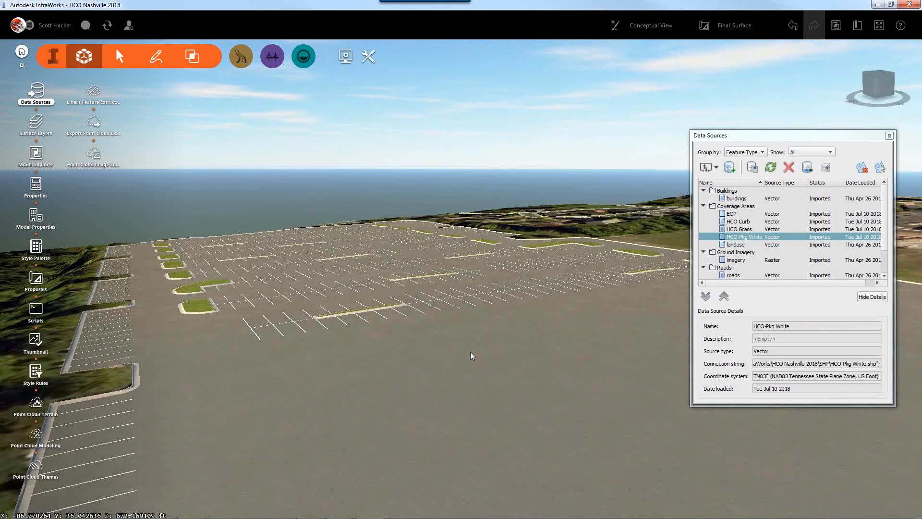
# Examine the white parking striping up close and across the whole lot to check its line width and layout
pyautogui.scroll(5, 429, 408)
pyautogui.moveTo(438, 263); pyautogui.dragTo(344, 267)
pyautogui.scroll(5, 344, 267)
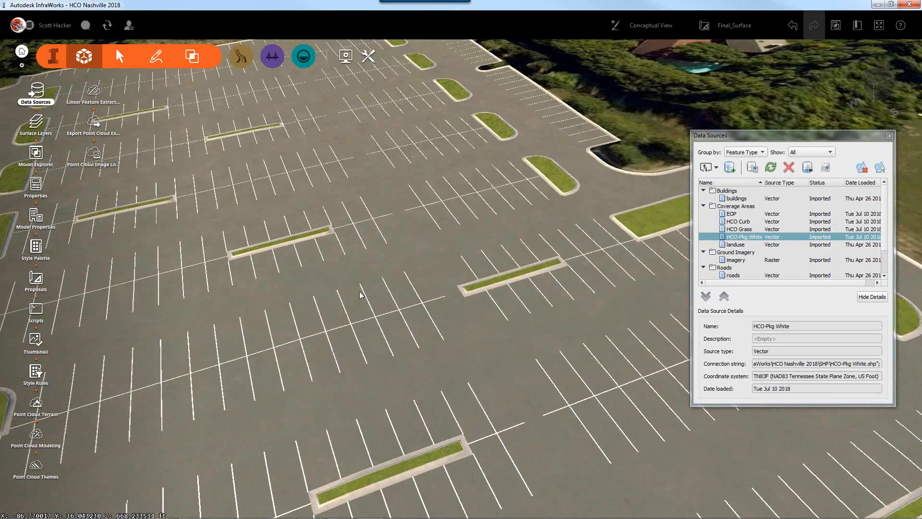
pyautogui.scroll(10, 365, 295)
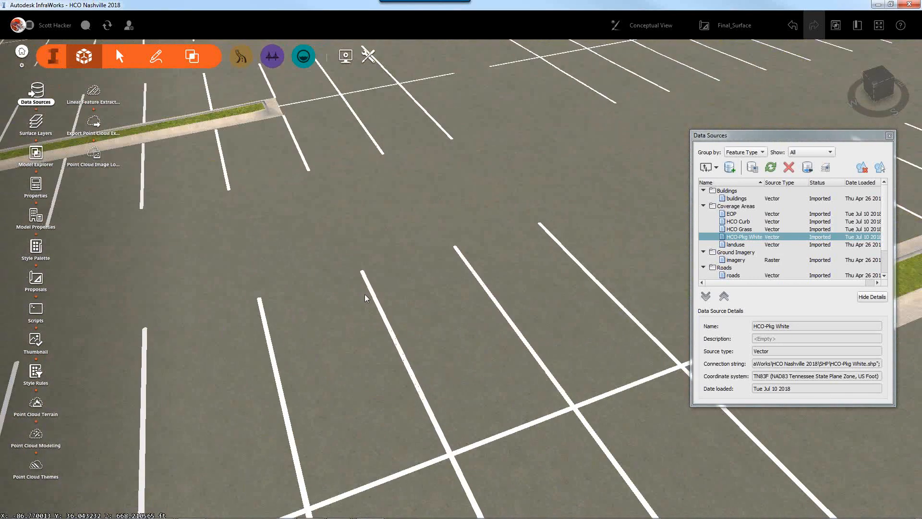
pyautogui.scroll(-5, 237, 312)
pyautogui.scroll(3, 260, 287)
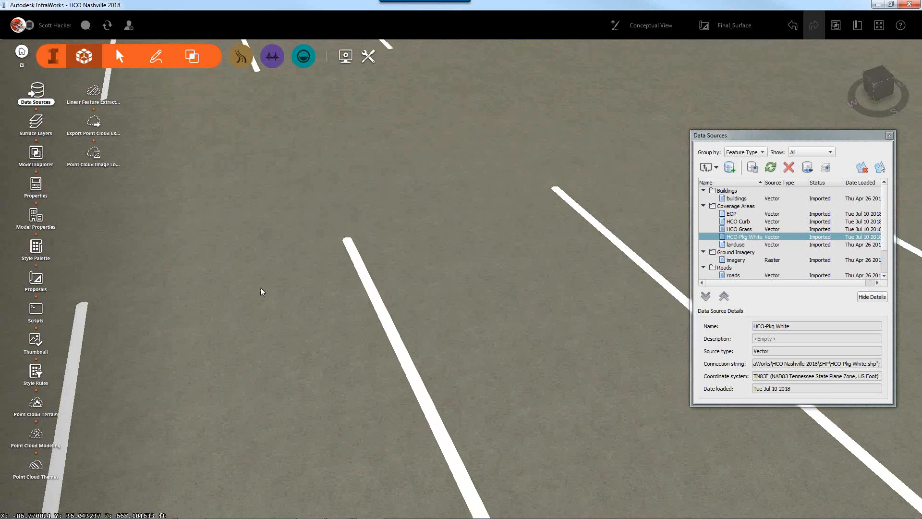
pyautogui.scroll(-10, 344, 279)
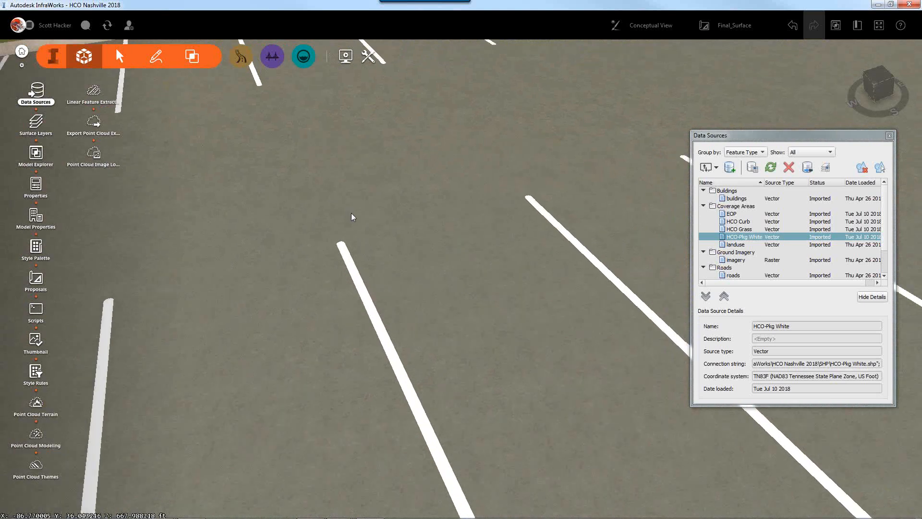
pyautogui.scroll(-10, 338, 254)
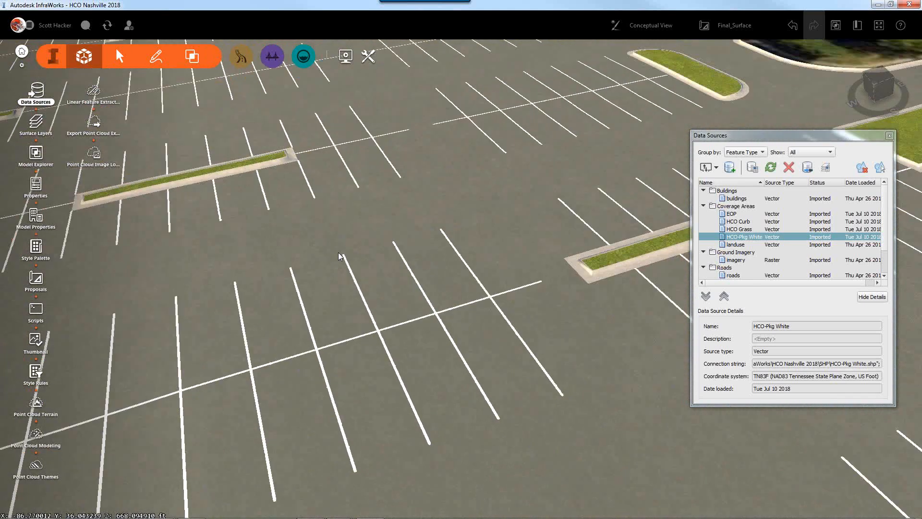
pyautogui.scroll(-10, 338, 252)
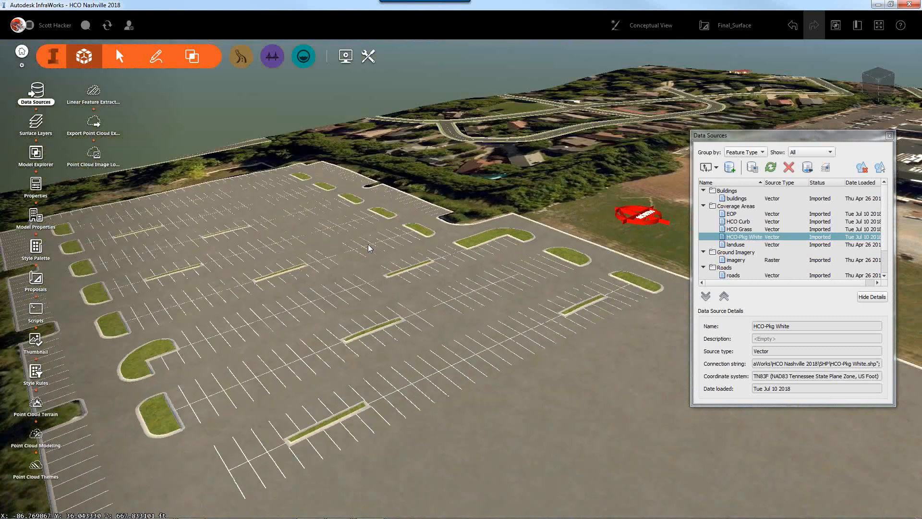
pyautogui.moveTo(368, 245); pyautogui.dragTo(405, 262)
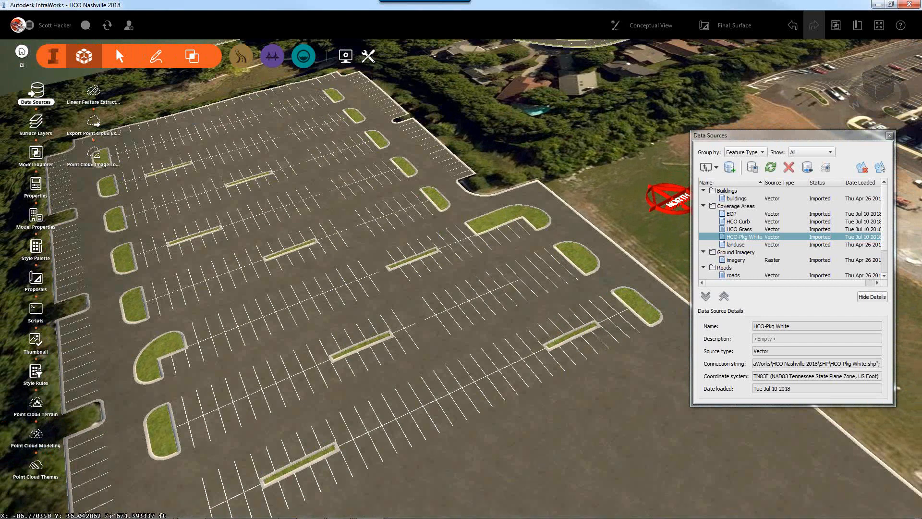
# Add HCO-ACCESS.shp from the HCO Nashville 2018 SHP folder to the model as a data source
pyautogui.moveTo(271, 517)
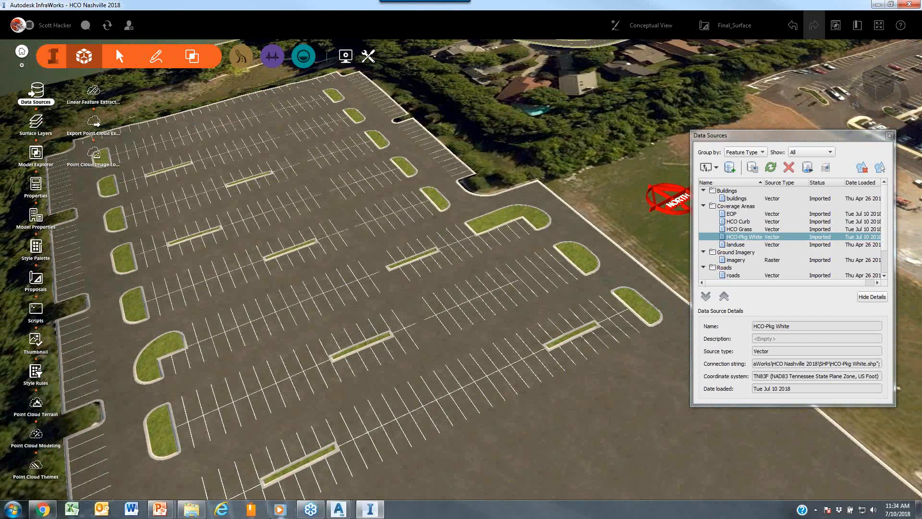
pyautogui.click(191, 509)
pyautogui.click(595, 369)
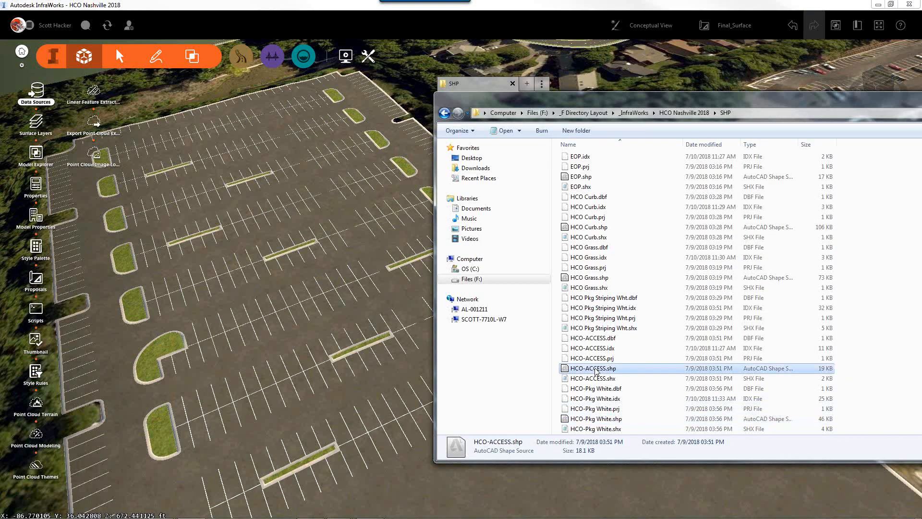
pyautogui.moveTo(594, 368); pyautogui.dragTo(342, 288)
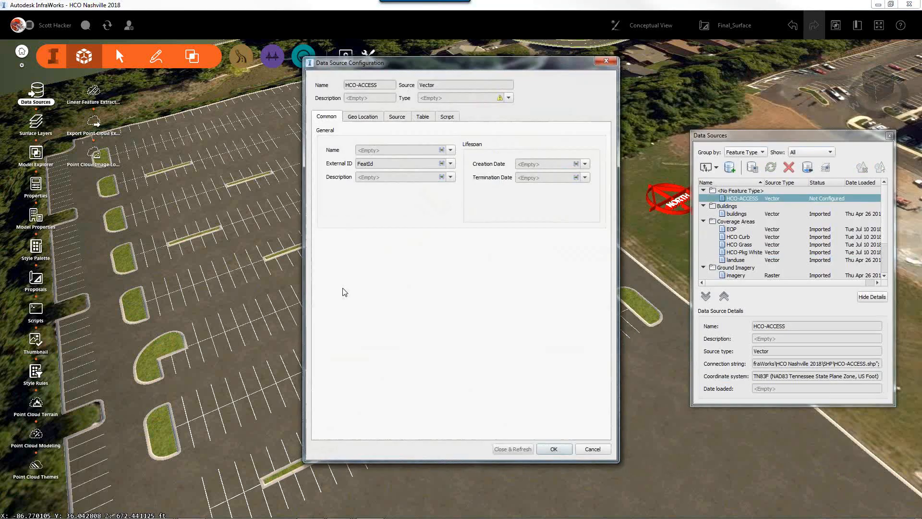
# Configure HCO-ACCESS as Coverage Areas with the solid cyan color #55ffff as its rule style
pyautogui.click(508, 98)
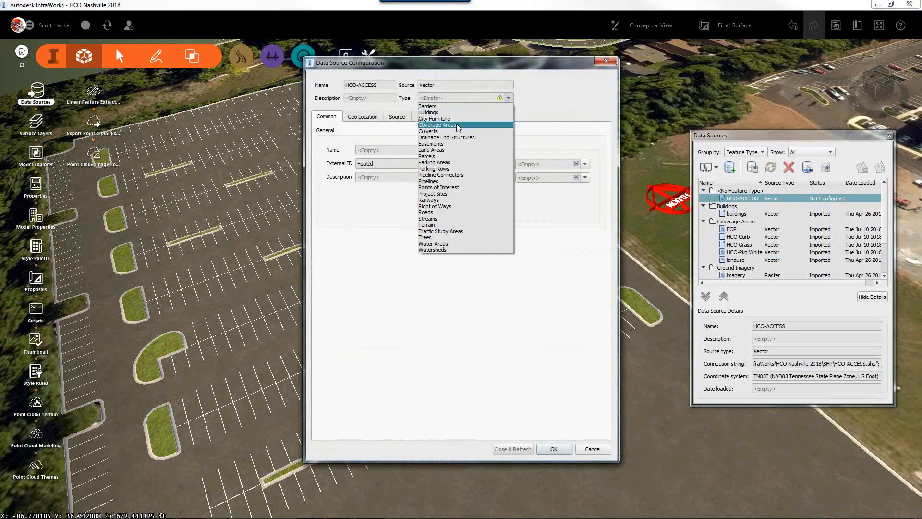
pyautogui.click(456, 123)
pyautogui.click(577, 258)
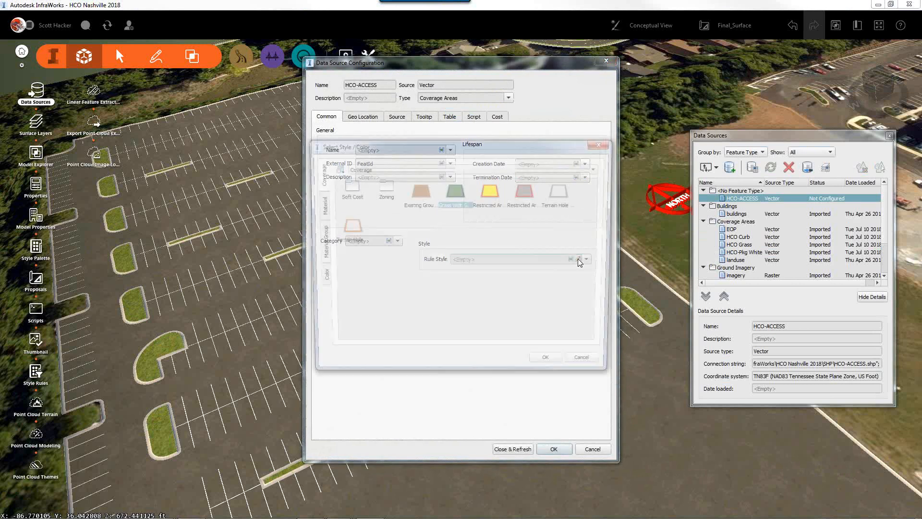
pyautogui.click(319, 278)
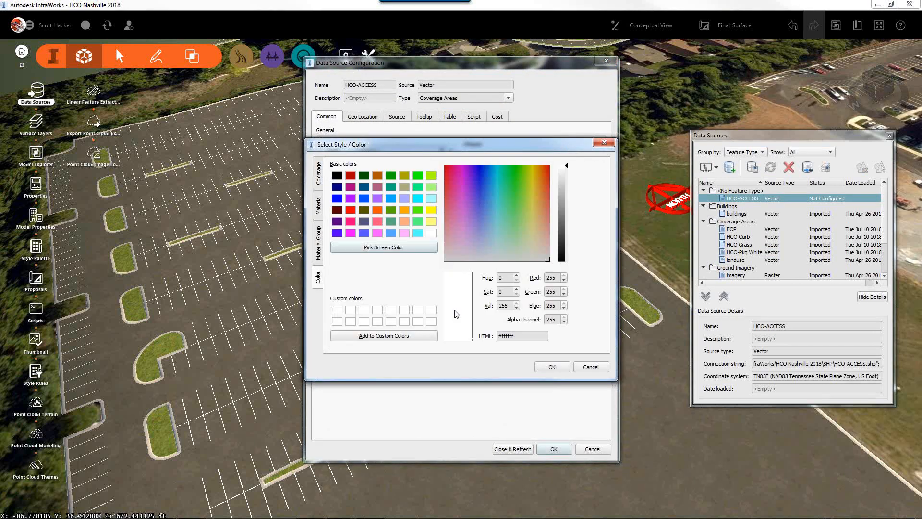
pyautogui.click(417, 233)
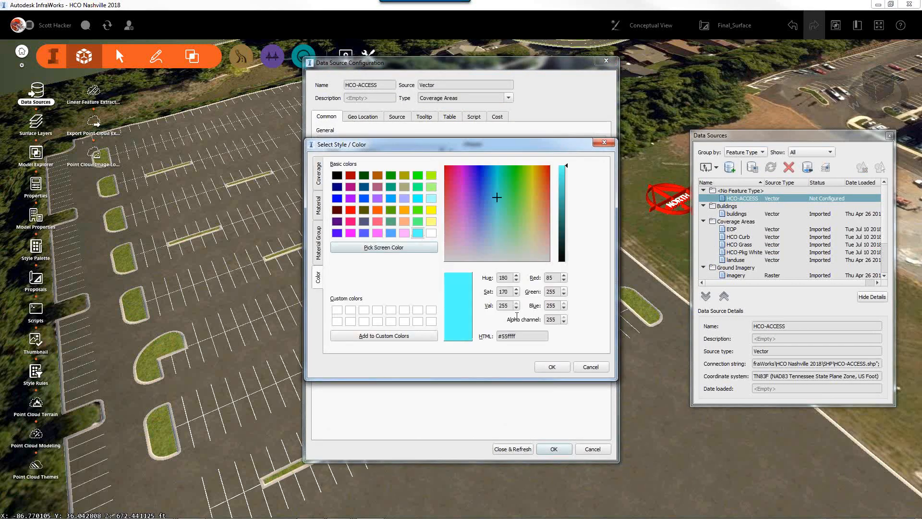
pyautogui.click(550, 367)
# Set the coverage buffer of HCO-ACCESS to .25 ft and refresh the model
pyautogui.click(452, 117)
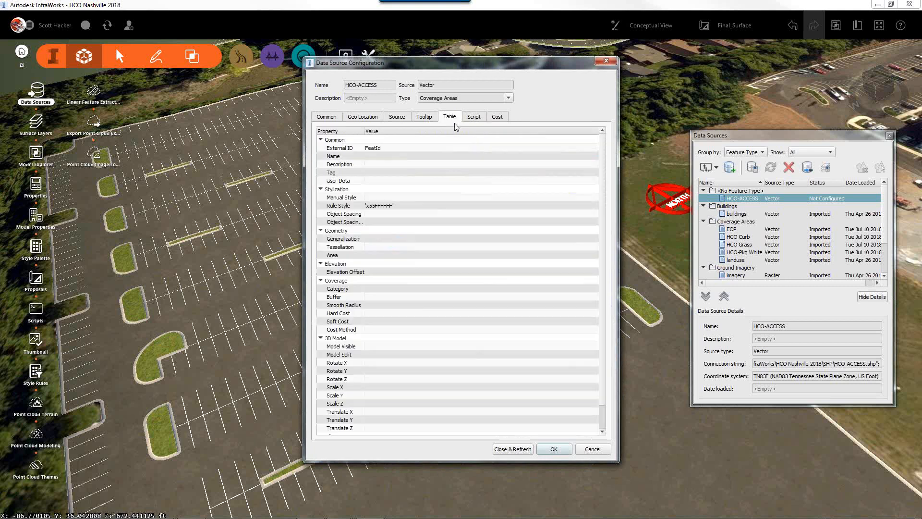
pyautogui.click(376, 296)
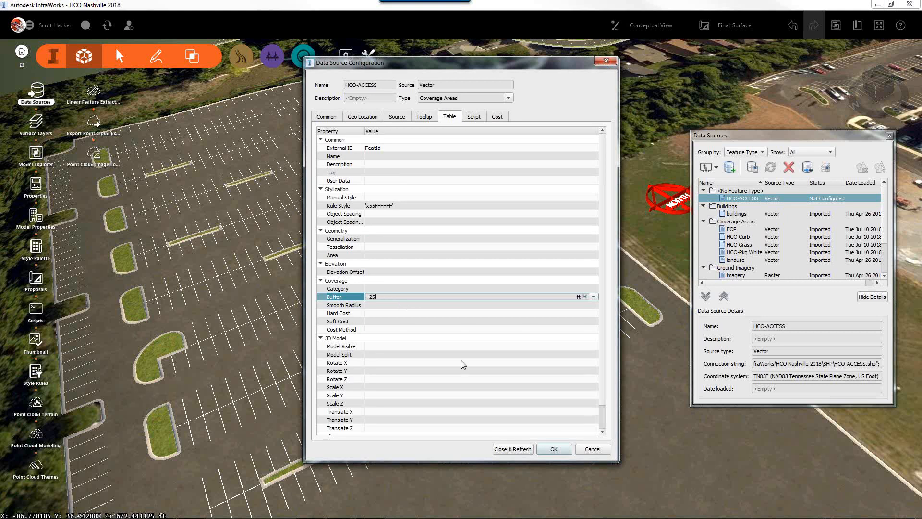
pyautogui.click(519, 450)
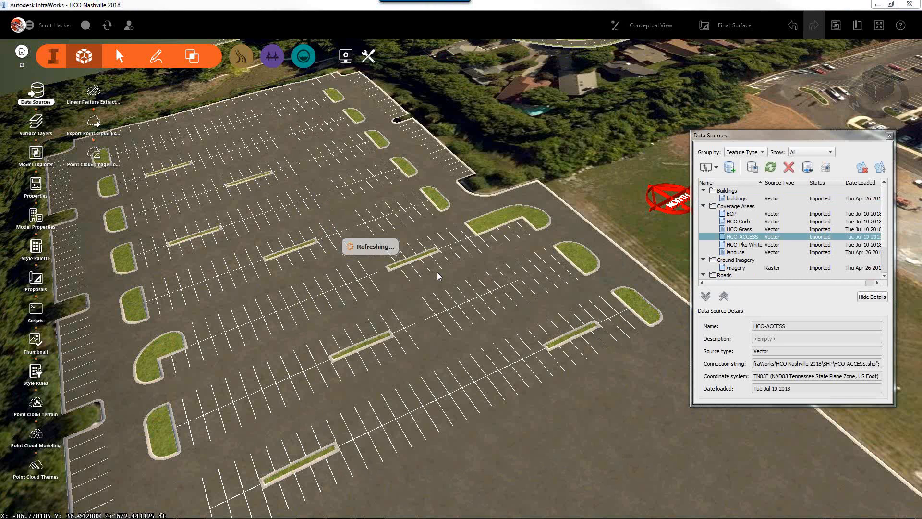
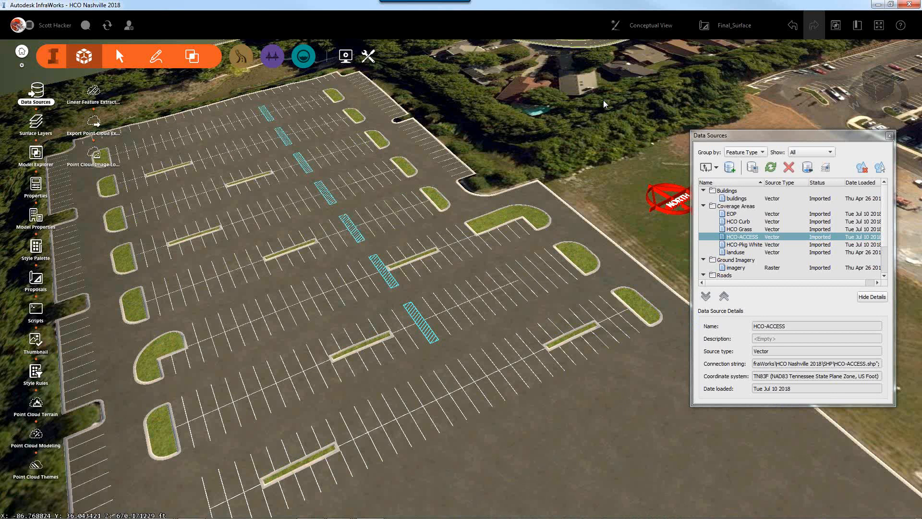
# Close InfraWorks and the SHP folder window
pyautogui.click(908, 4)
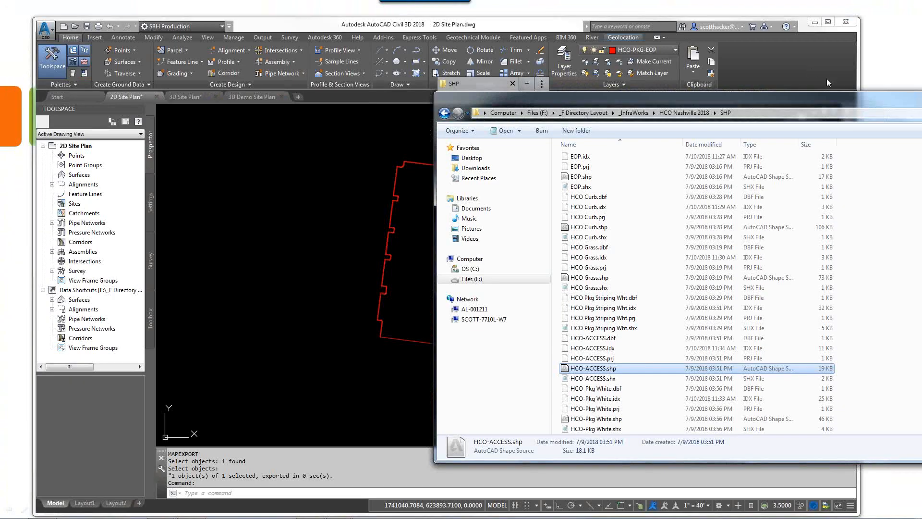
pyautogui.moveTo(835, 101); pyautogui.dragTo(582, 79)
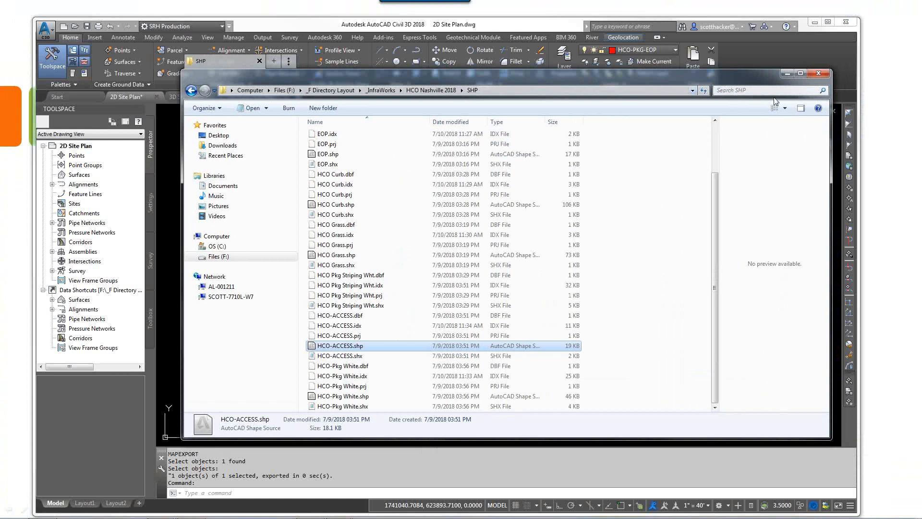
pyautogui.click(818, 73)
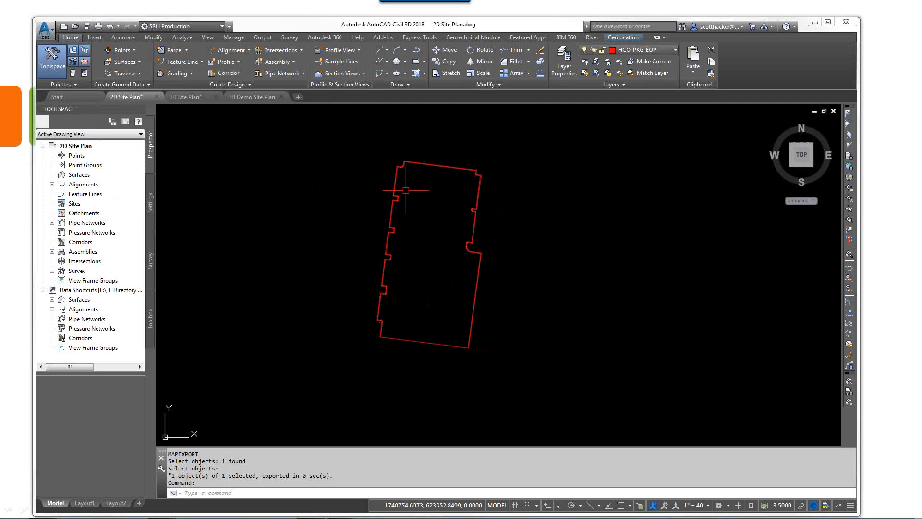
# Quit Civil 3D without saving the 2D Site Plan and 3D Site Plan drawings, and leave the slide show for the desktop
pyautogui.click(845, 21)
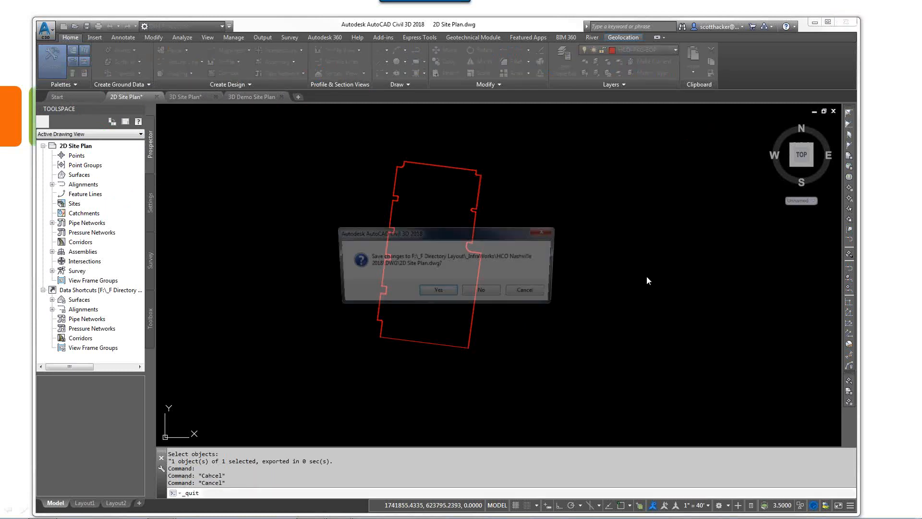
pyautogui.click(483, 292)
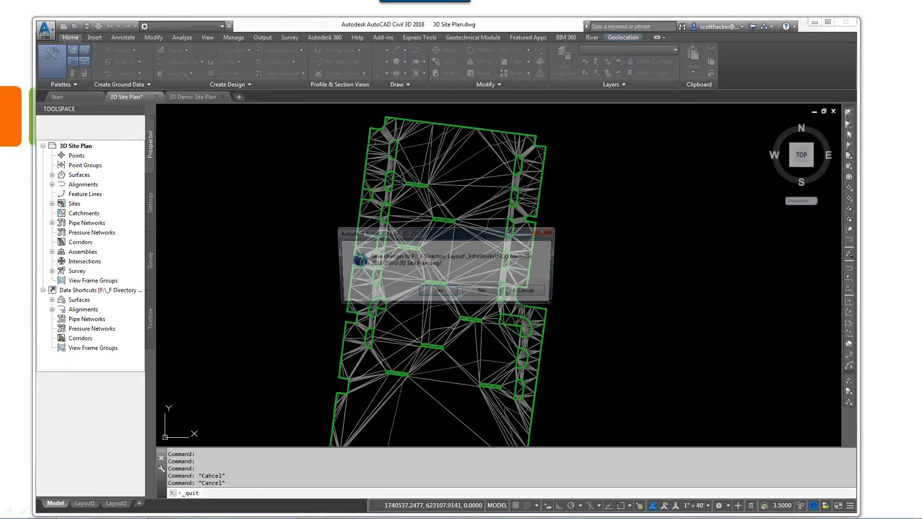
pyautogui.click(482, 291)
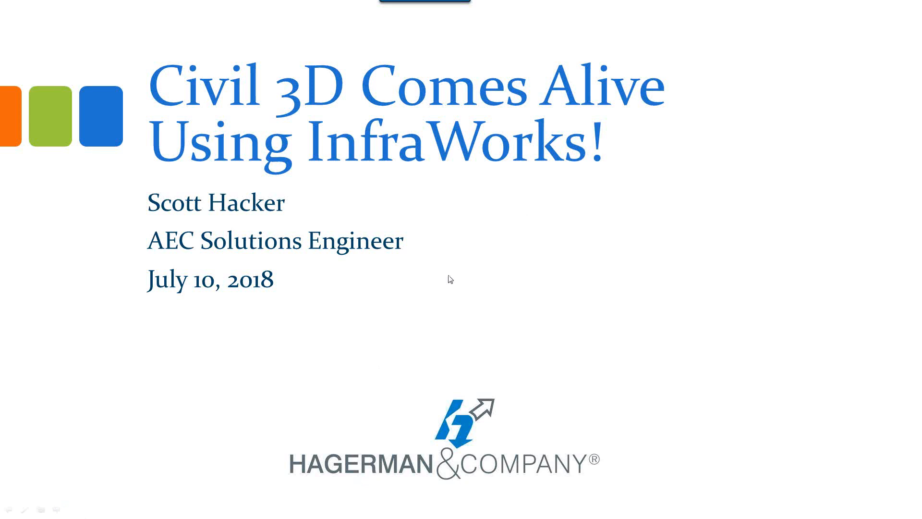
pyautogui.press('Escape')
pyautogui.click(875, 6)
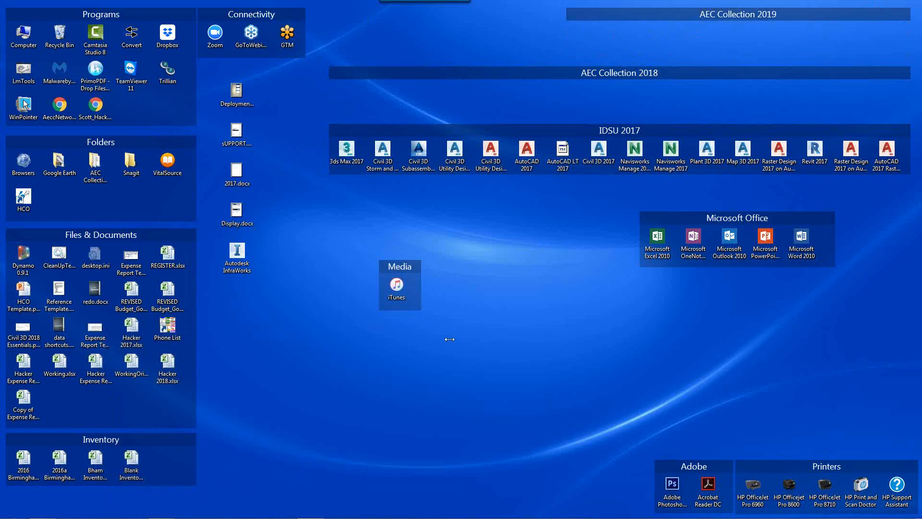
# Find the Windows temporary files folder with %TEMP% and open it
pyautogui.doubleClick(237, 255)
pyautogui.click(13, 508)
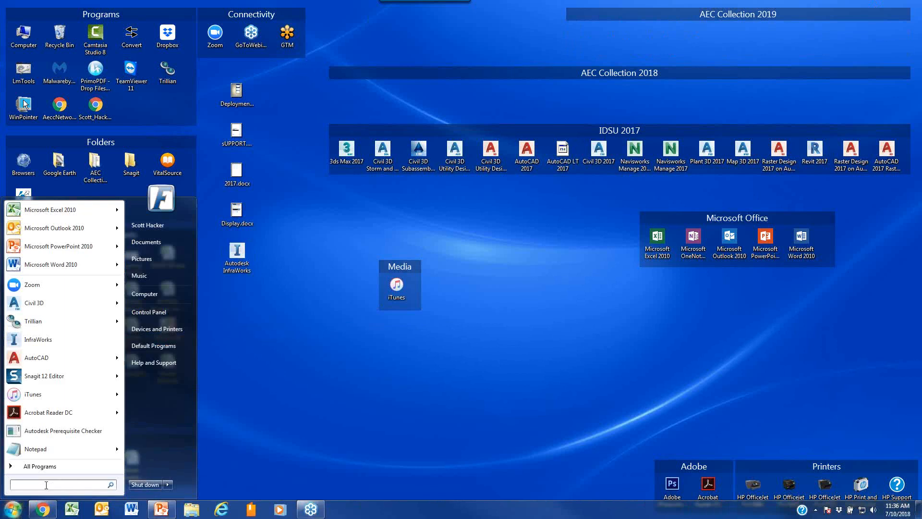
pyautogui.write('%TEMP%')
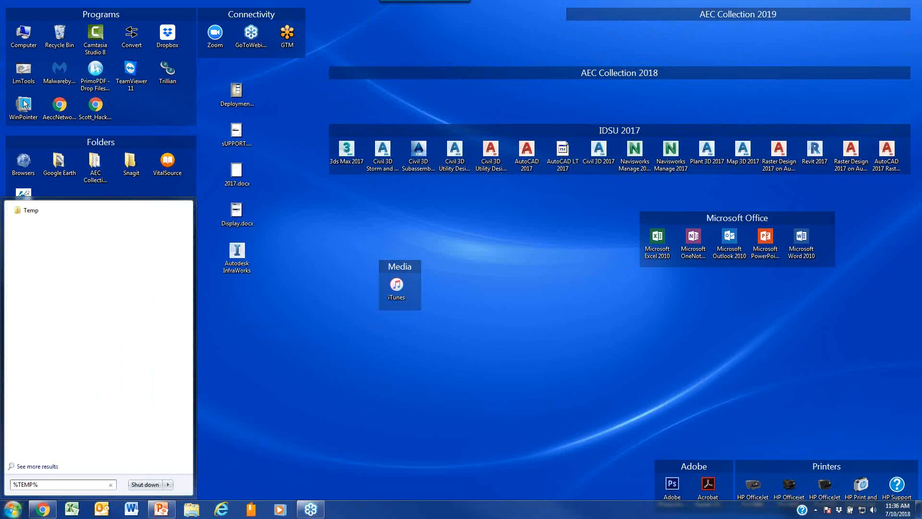
pyautogui.click(31, 210)
# Move all contents of the Temp folder to the Recycle Bin, skipping the items that cannot be deleted
pyautogui.click(352, 247)
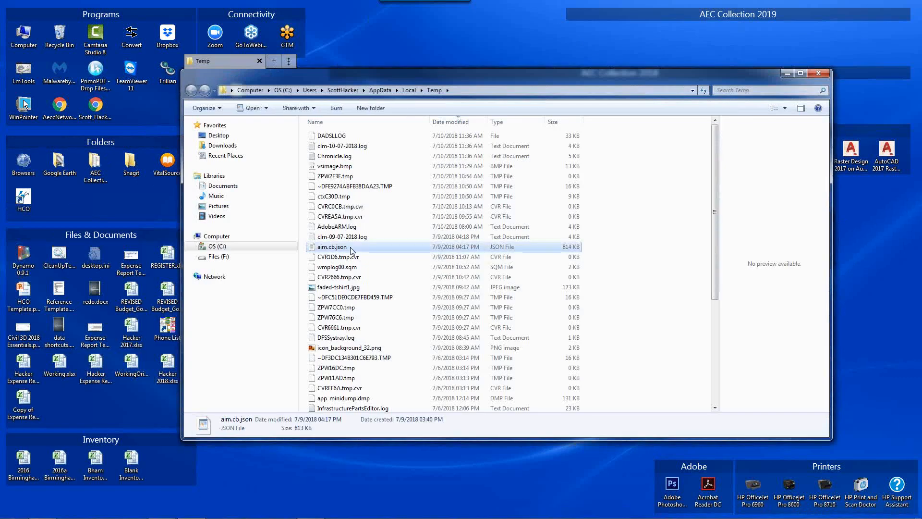
pyautogui.hotkey('ctrl', 'a')
pyautogui.press('Delete')
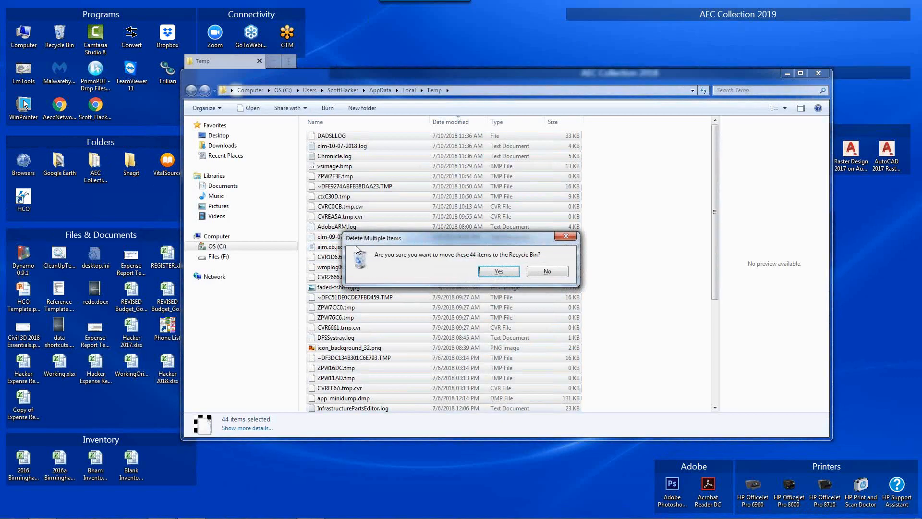
pyautogui.click(512, 273)
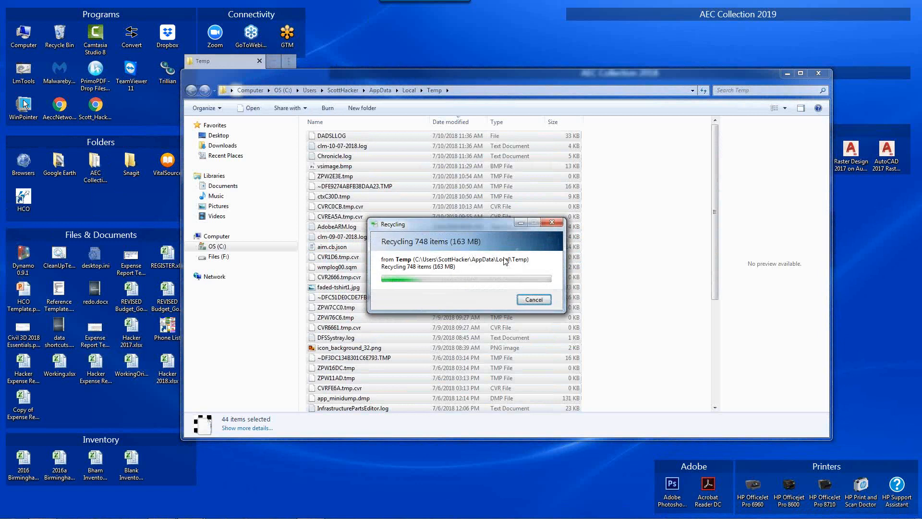
pyautogui.click(377, 319)
pyautogui.click(497, 303)
pyautogui.click(511, 304)
pyautogui.click(496, 304)
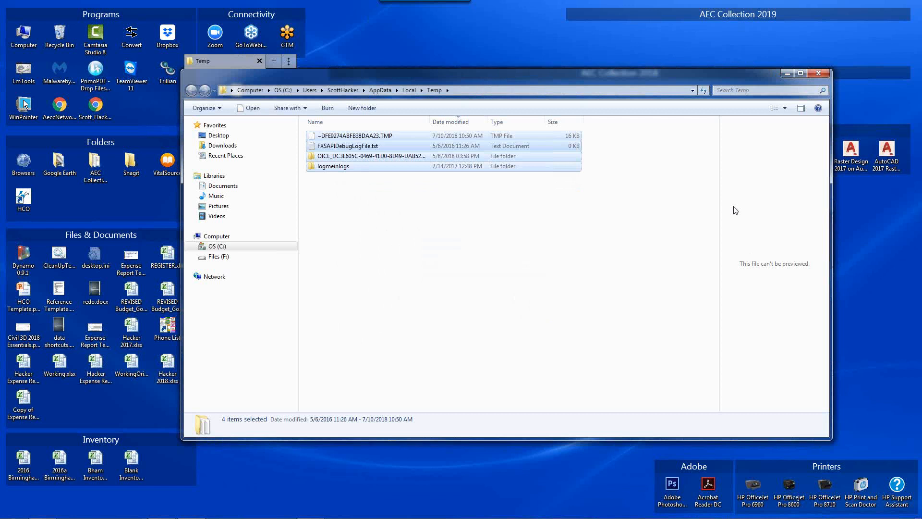
# Close the Temp folder, restart InfraWorks and open the HCO Nashville 2018 model with the parking lot in view
pyautogui.click(818, 73)
pyautogui.doubleClick(235, 254)
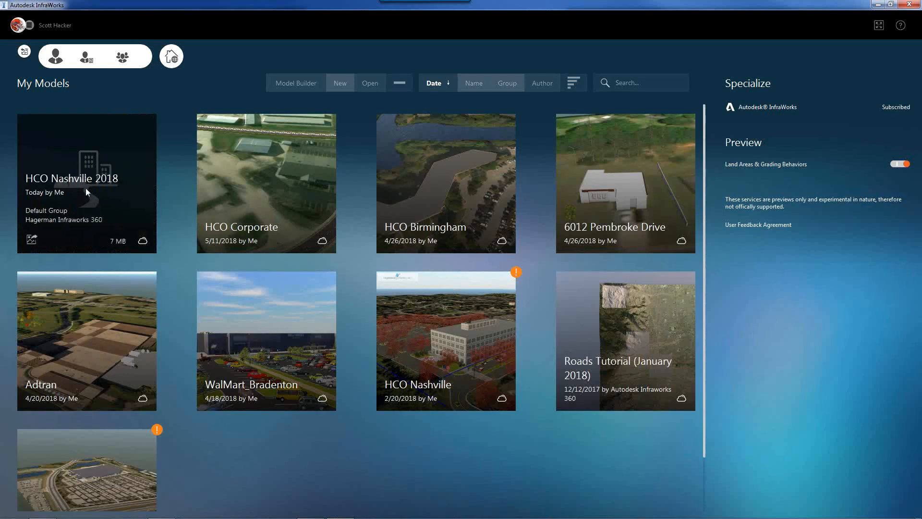
pyautogui.click(85, 188)
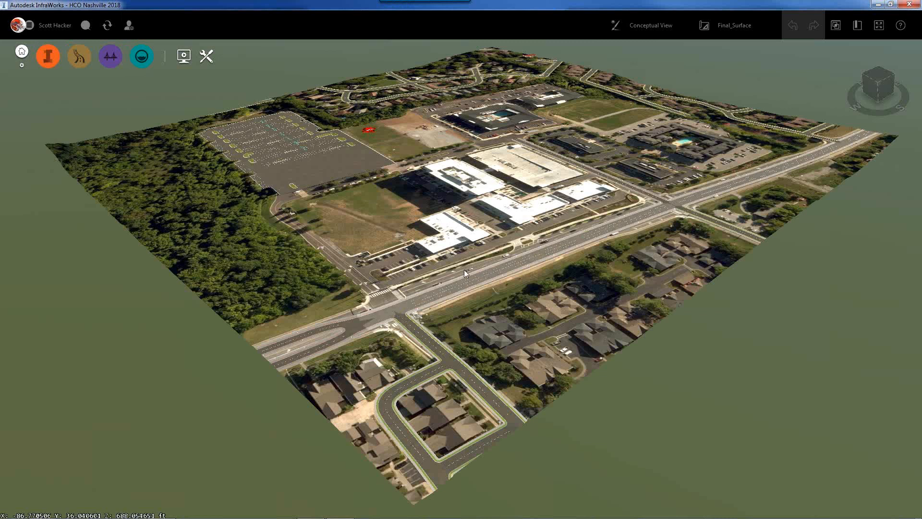
pyautogui.scroll(1, 399, 264)
pyautogui.moveTo(400, 261); pyautogui.dragTo(503, 497, button='middle')
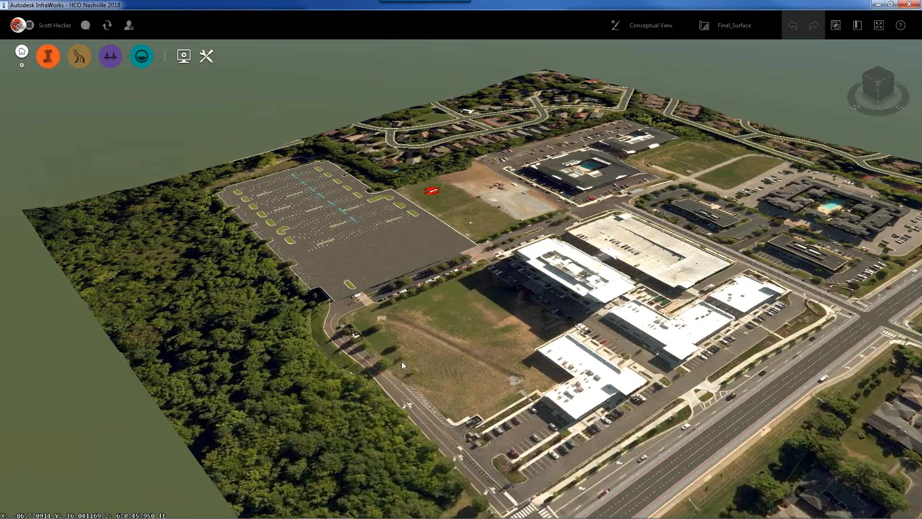
pyautogui.moveTo(370, 283); pyautogui.dragTo(397, 409, button='middle')
pyautogui.scroll(2, 395, 305)
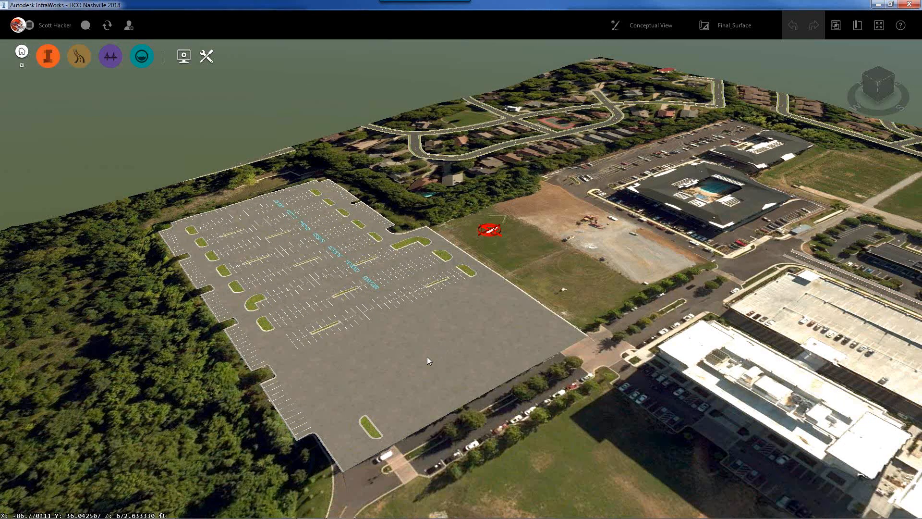
# Compare the parking lot in the Coverages and Final proposals with Final_Surface, and return to the Final_Surface proposal
pyautogui.scroll(2, 418, 384)
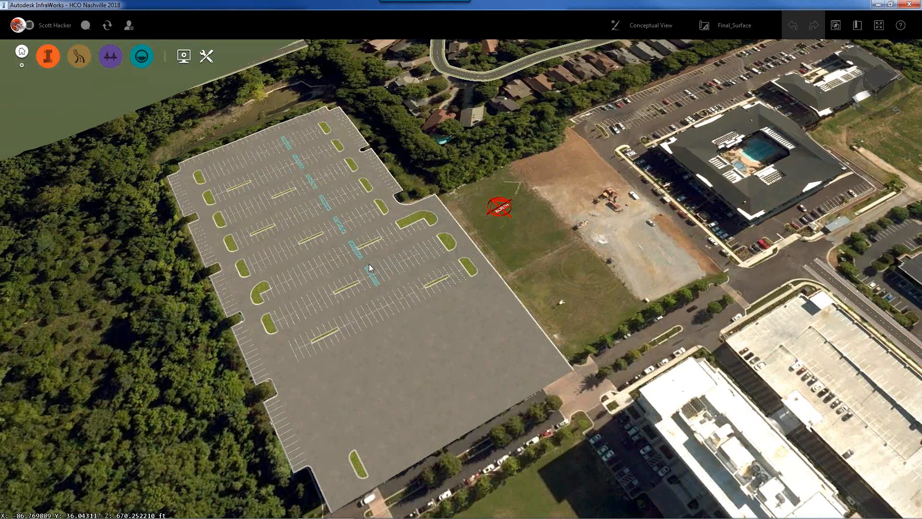
pyautogui.scroll(5, 370, 267)
pyautogui.scroll(4, 376, 287)
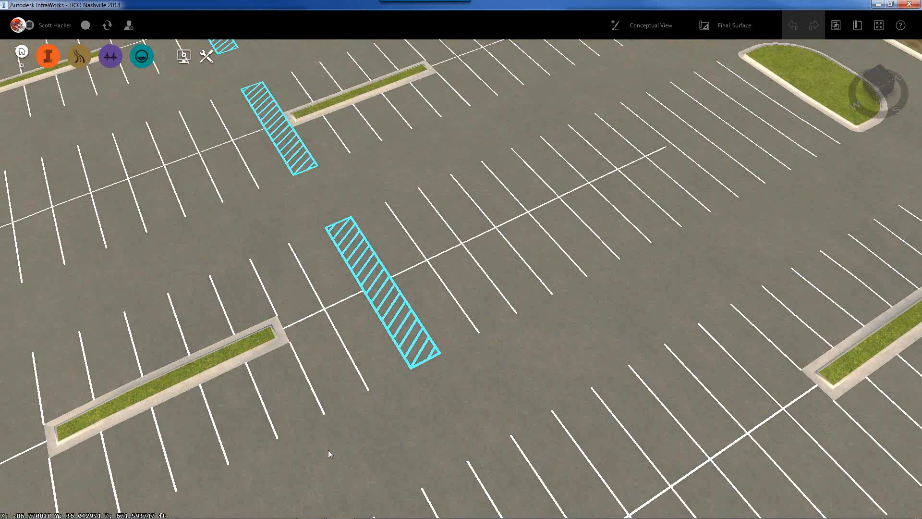
pyautogui.moveTo(300, 467); pyautogui.dragTo(298, 399, button='middle')
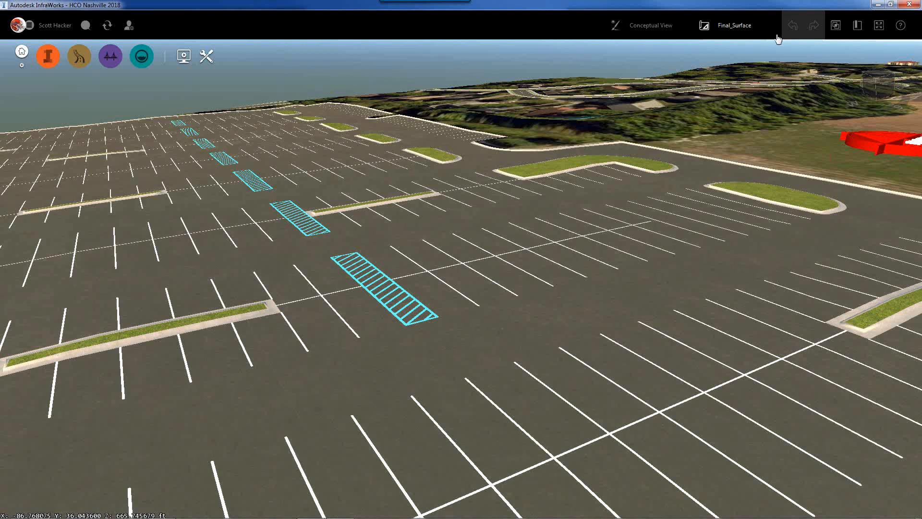
pyautogui.click(740, 26)
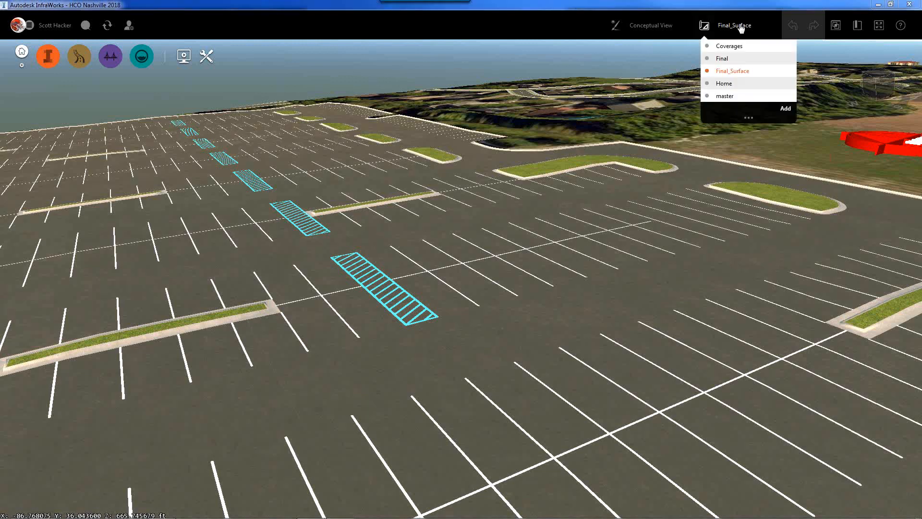
pyautogui.click(721, 46)
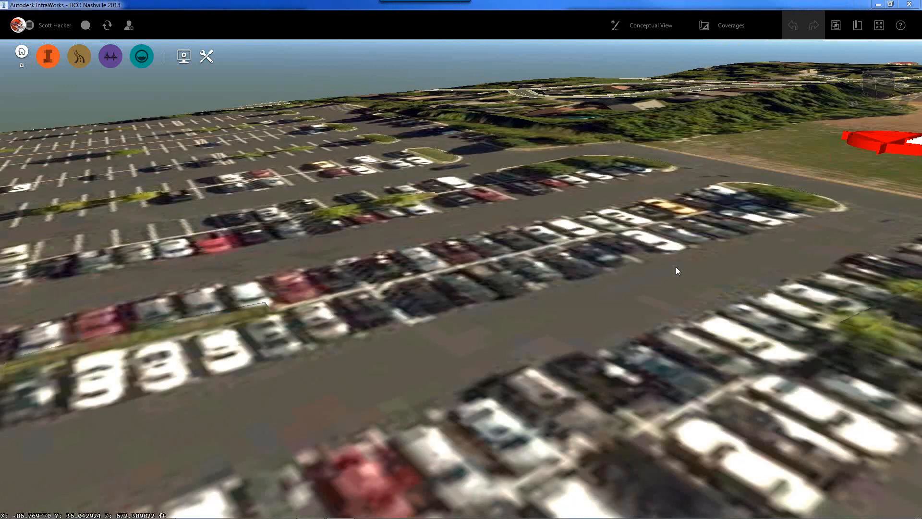
pyautogui.click(732, 28)
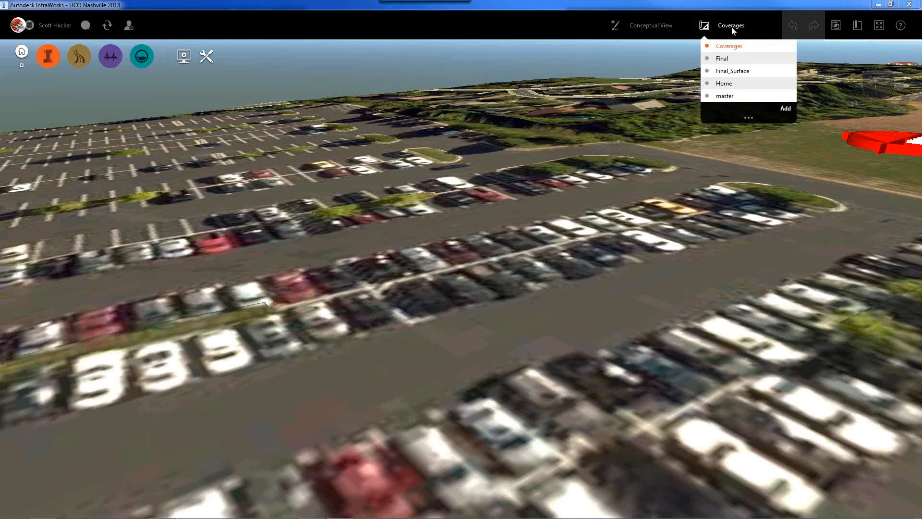
pyautogui.click(719, 58)
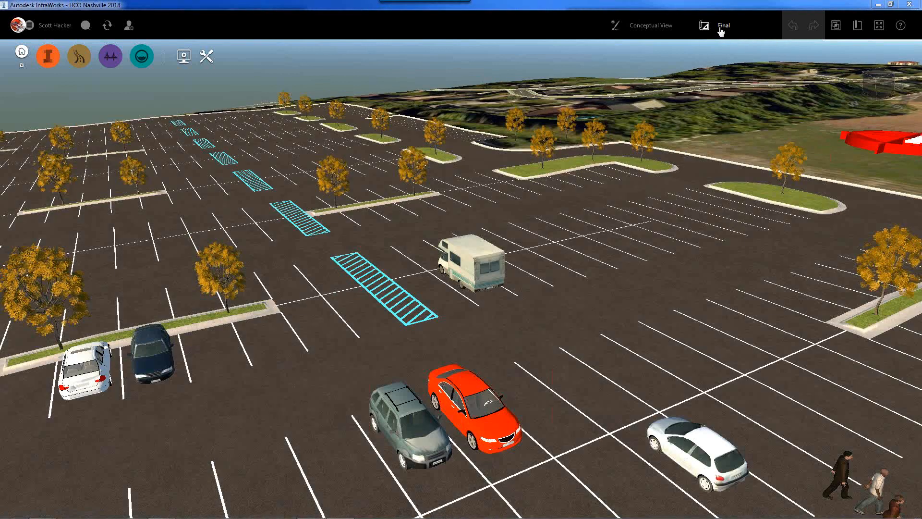
pyautogui.click(720, 31)
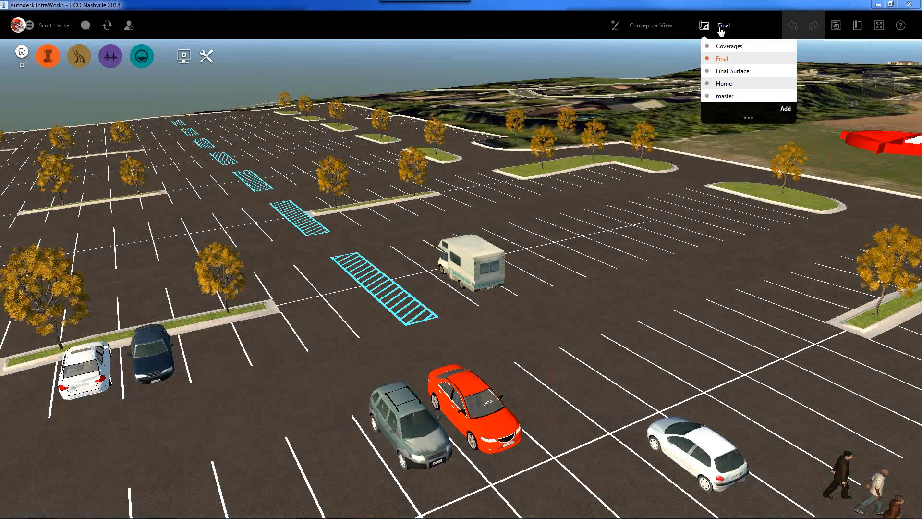
pyautogui.click(725, 72)
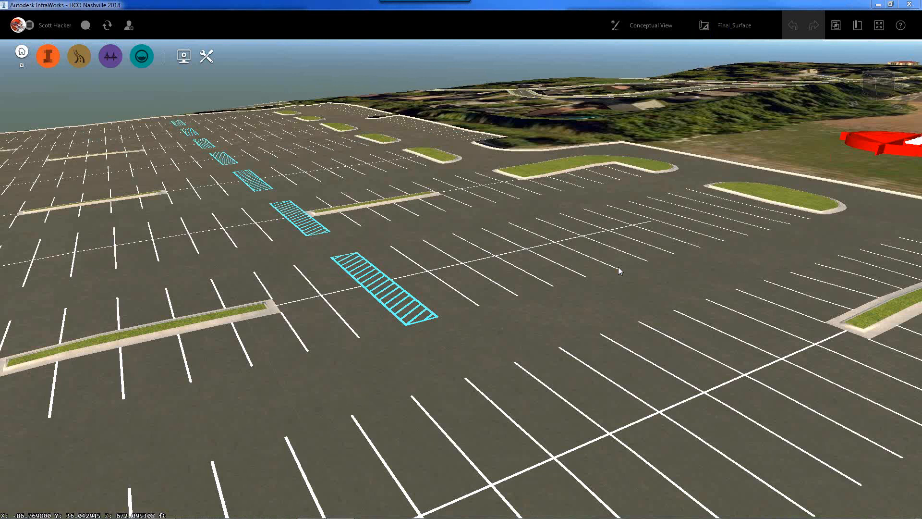
# Turn off the EOP coverage in the surface layers to expose the aerial image of the existing office building
pyautogui.scroll(-5, 618, 266)
pyautogui.scroll(-4, 615, 293)
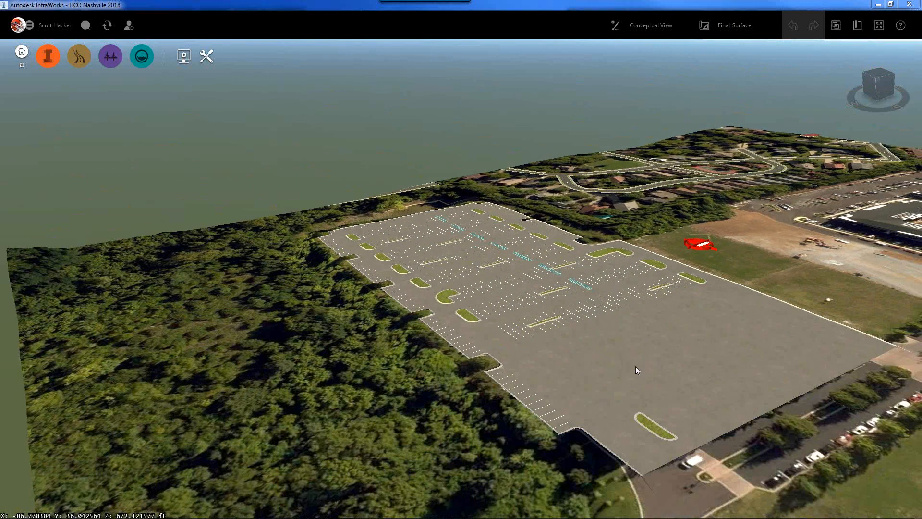
pyautogui.moveTo(636, 366); pyautogui.dragTo(612, 338, button='middle')
pyautogui.moveTo(597, 359); pyautogui.dragTo(558, 321)
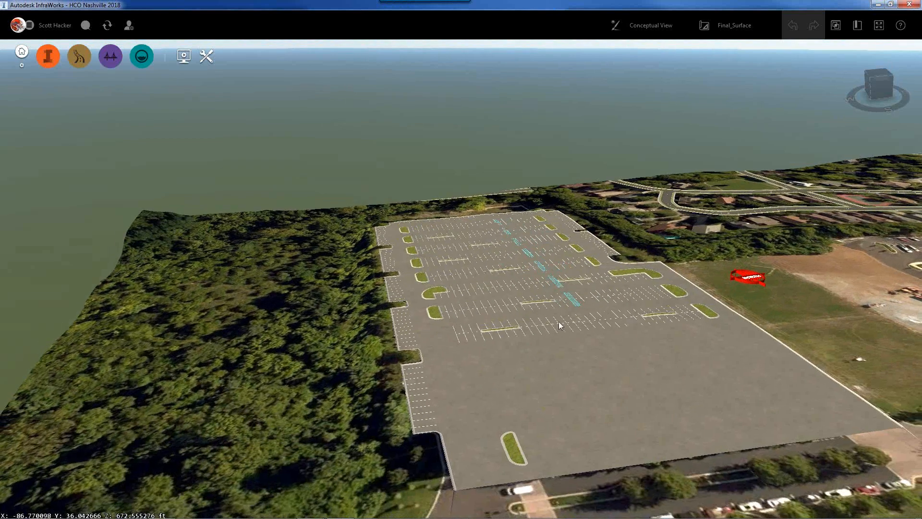
pyautogui.moveTo(558, 321); pyautogui.dragTo(460, 295, button='middle')
pyautogui.moveTo(459, 296); pyautogui.dragTo(537, 335)
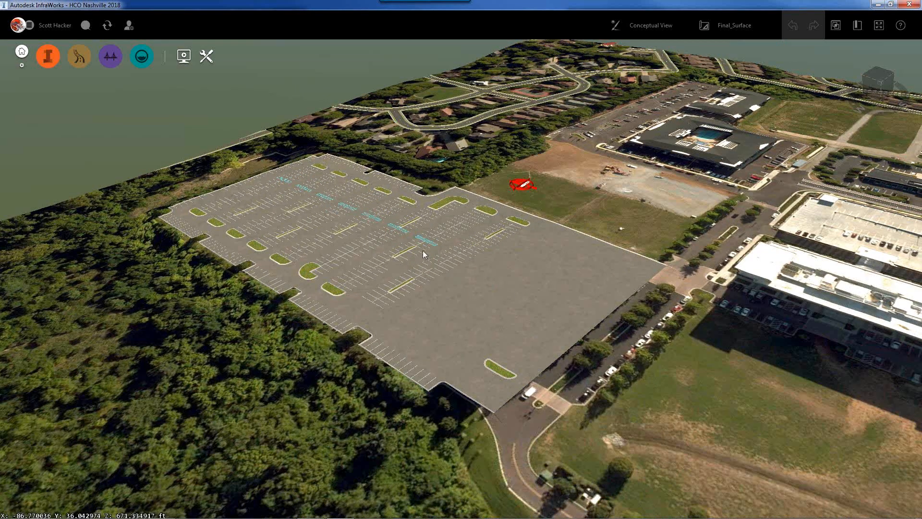
pyautogui.scroll(3, 423, 249)
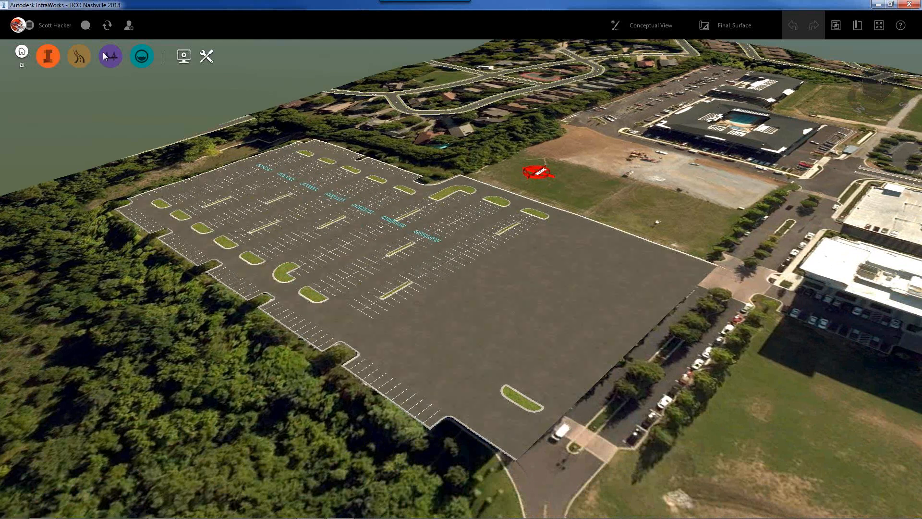
pyautogui.moveTo(48, 66)
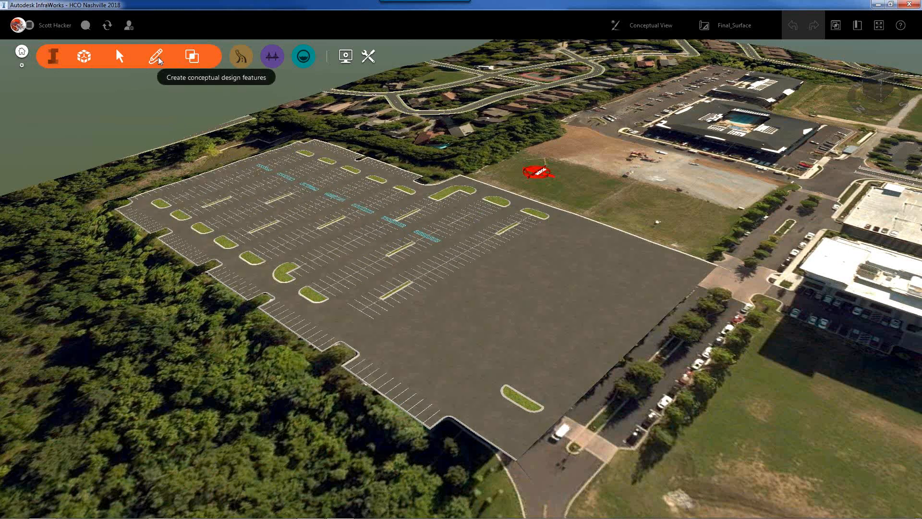
pyautogui.click(84, 56)
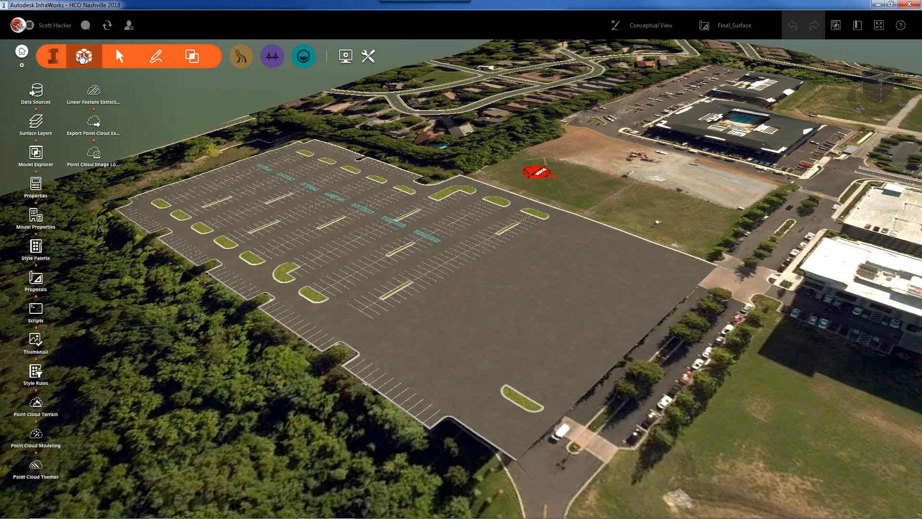
pyautogui.click(34, 126)
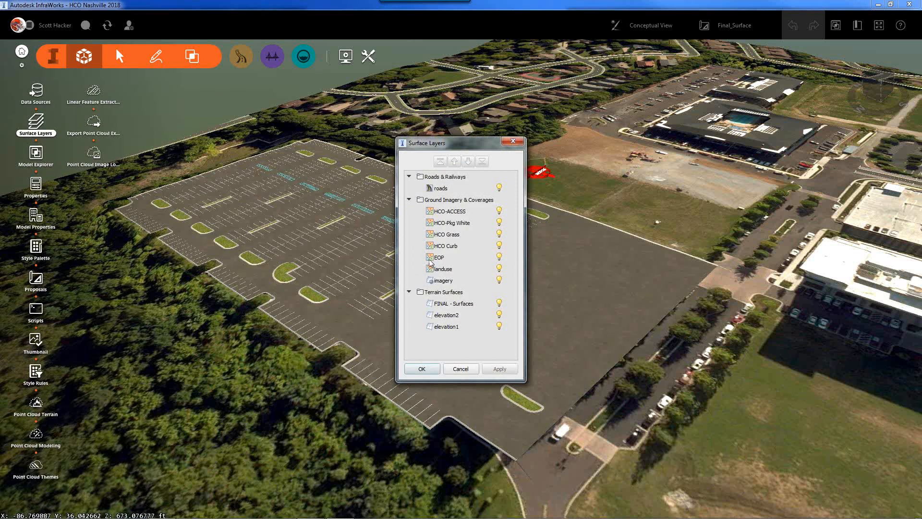
pyautogui.click(499, 256)
pyautogui.click(422, 369)
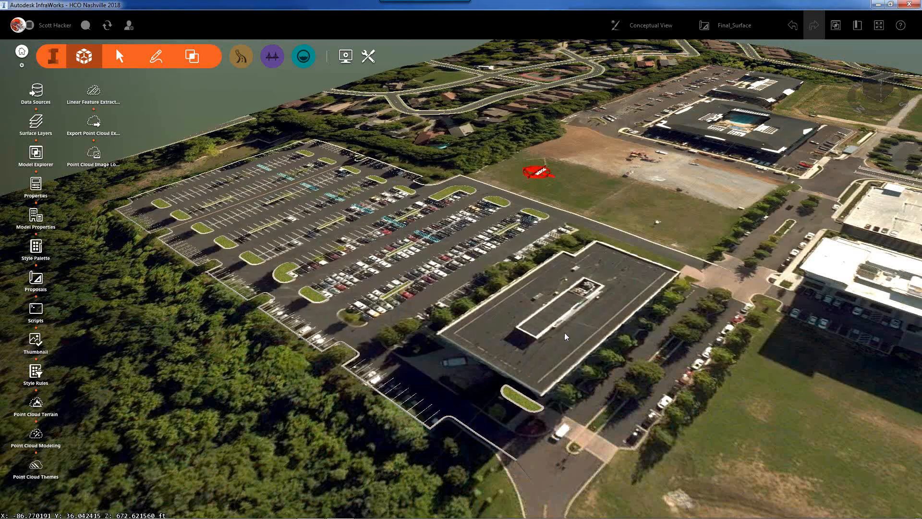
# Start a new building in the Facade > Marble & Stone > Lysander style over the office building south of the parking lot
pyautogui.scroll(3, 602, 336)
pyautogui.moveTo(575, 357); pyautogui.dragTo(504, 421, button='middle')
pyautogui.moveTo(514, 397); pyautogui.dragTo(497, 251)
pyautogui.moveTo(456, 350); pyautogui.dragTo(456, 401)
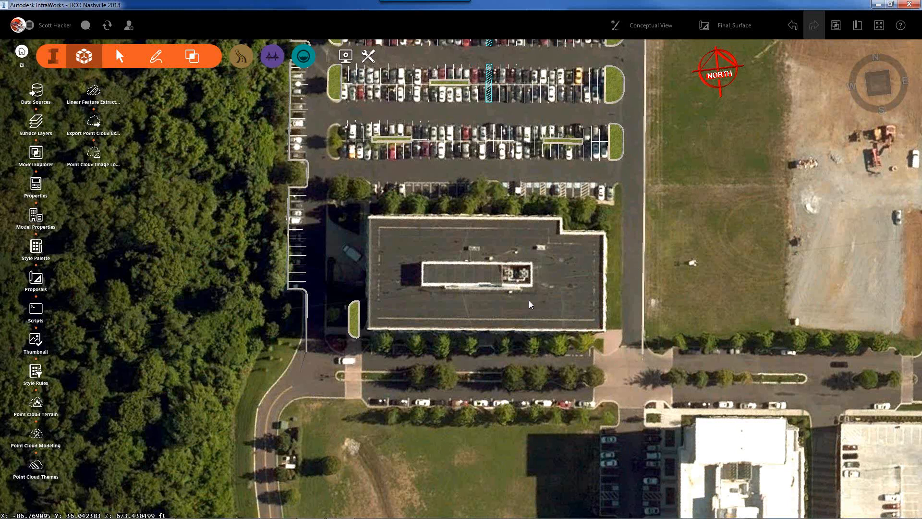
pyautogui.scroll(2, 499, 246)
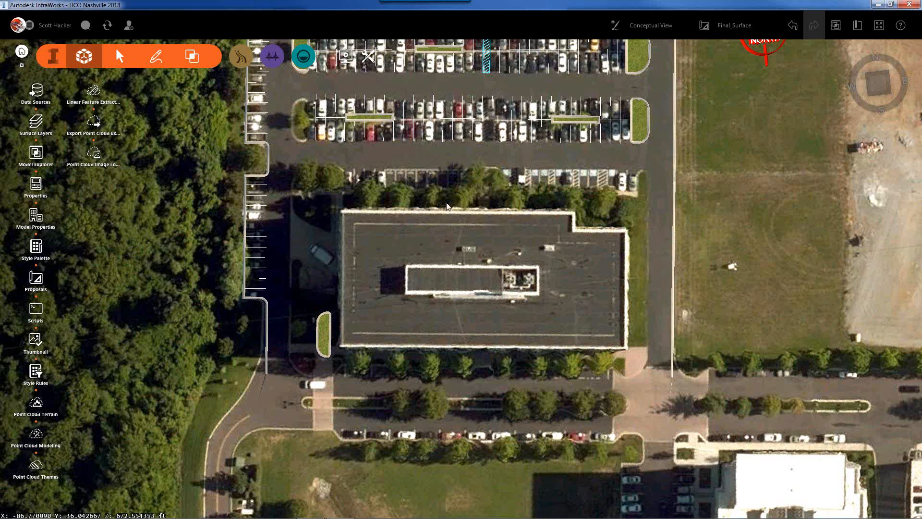
pyautogui.click(156, 57)
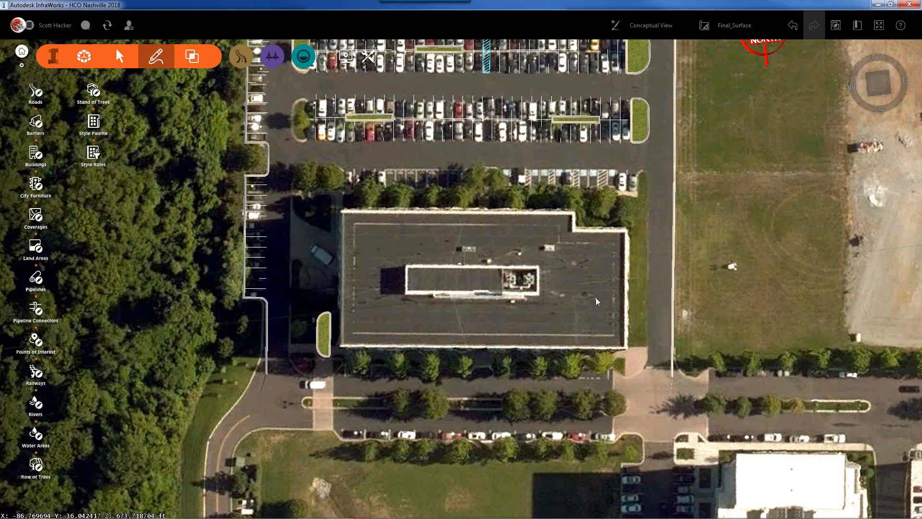
pyautogui.click(36, 153)
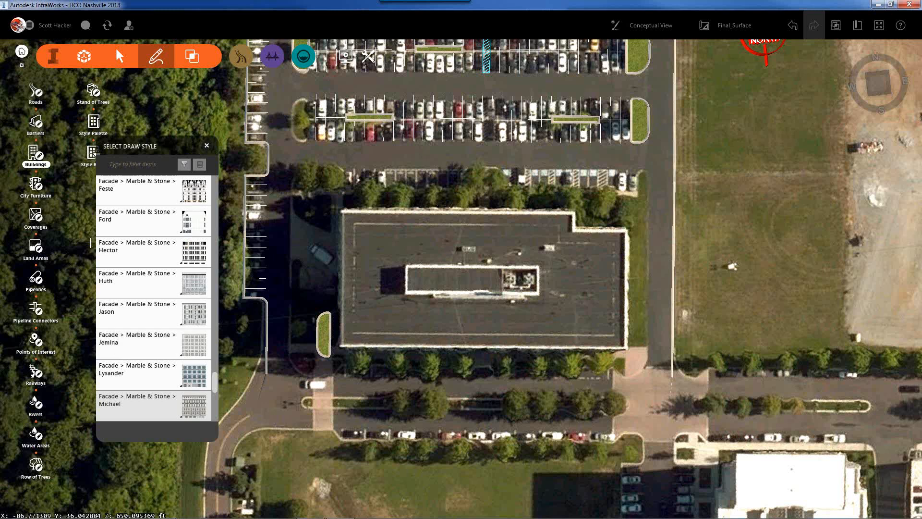
pyautogui.click(196, 376)
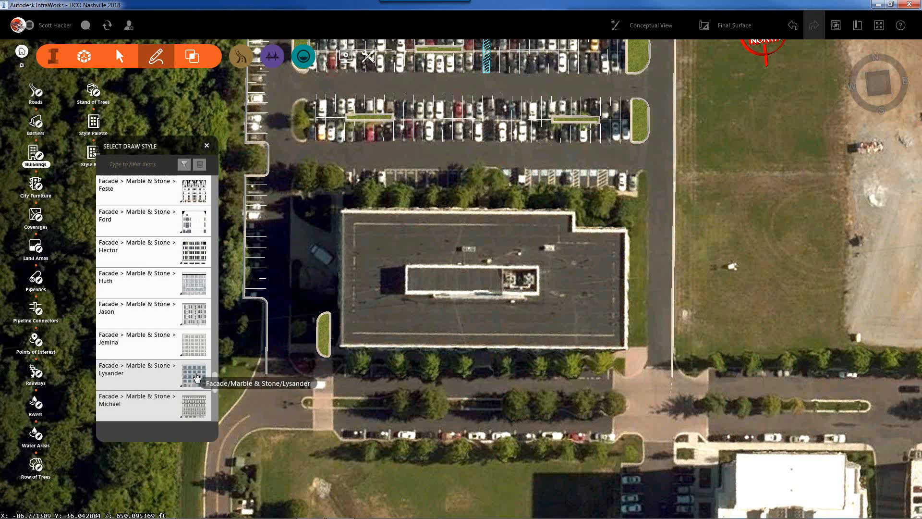
# Trace the office roof outline with its notched northeast corner, about 27,800 sq ft, to create the building, and finish the building command
pyautogui.click(344, 212)
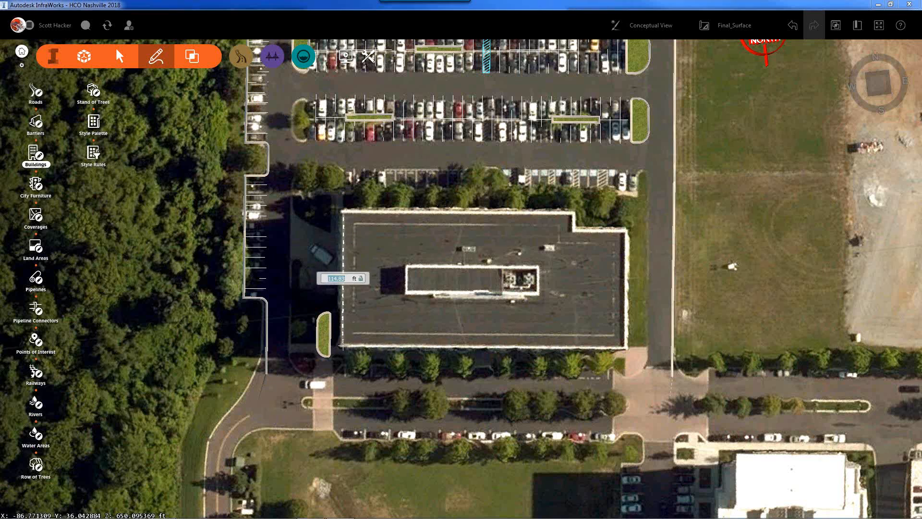
pyautogui.click(343, 345)
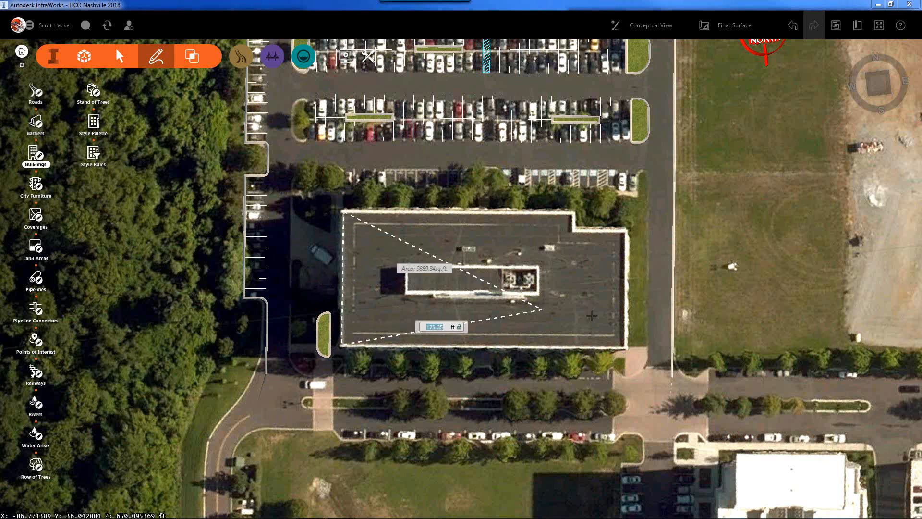
pyautogui.click(629, 346)
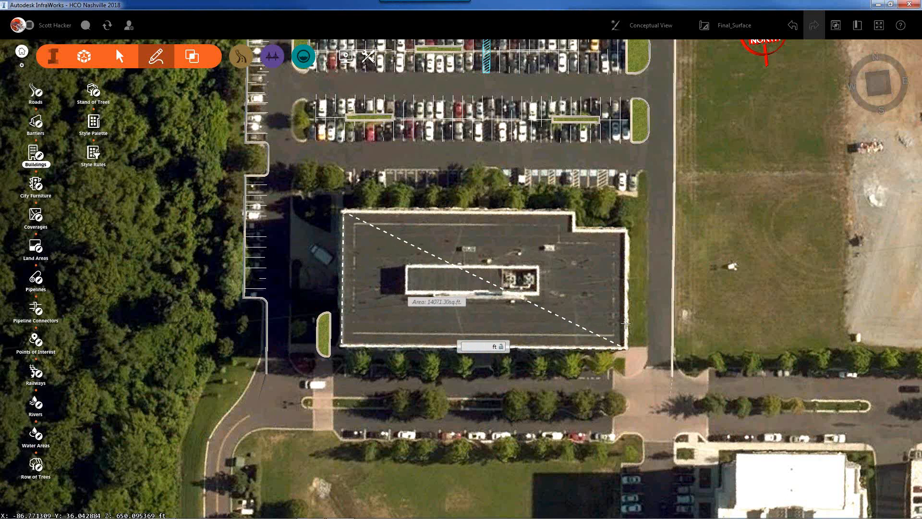
pyautogui.click(628, 228)
pyautogui.click(573, 229)
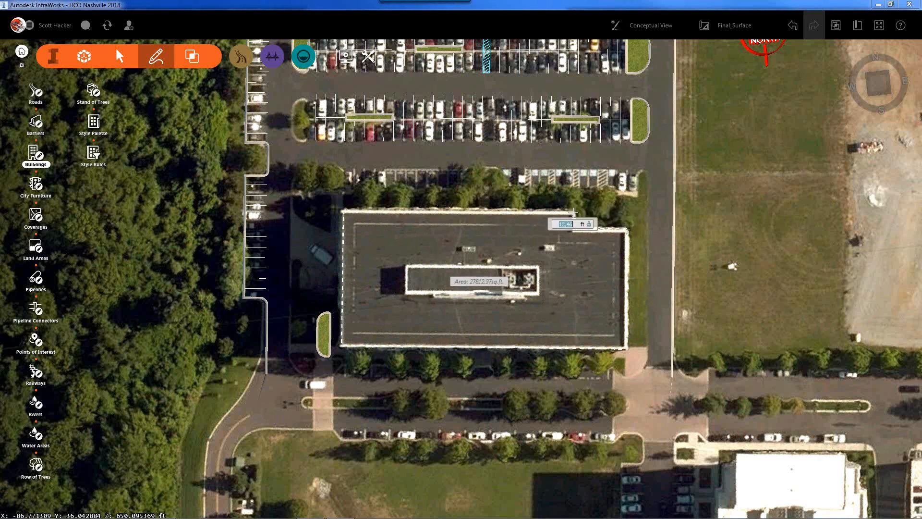
pyautogui.doubleClick(573, 212)
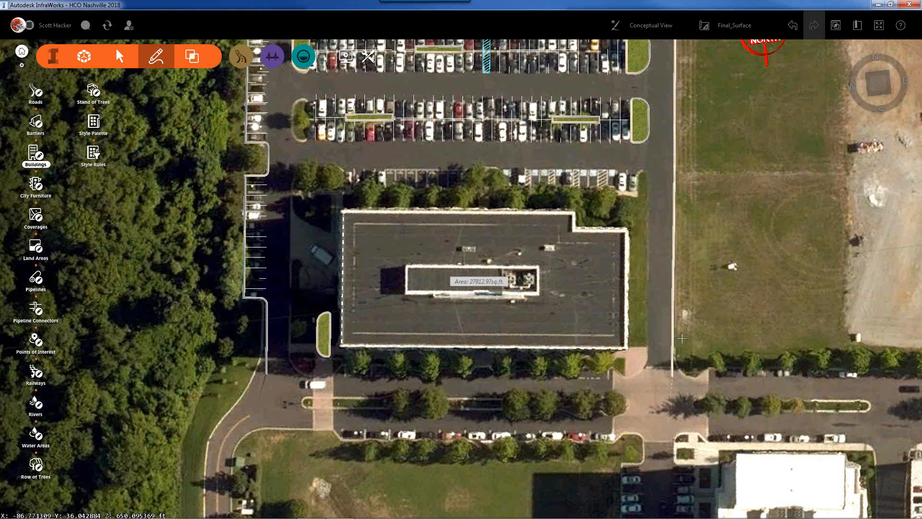
pyautogui.moveTo(427, 383); pyautogui.dragTo(498, 220, button='middle')
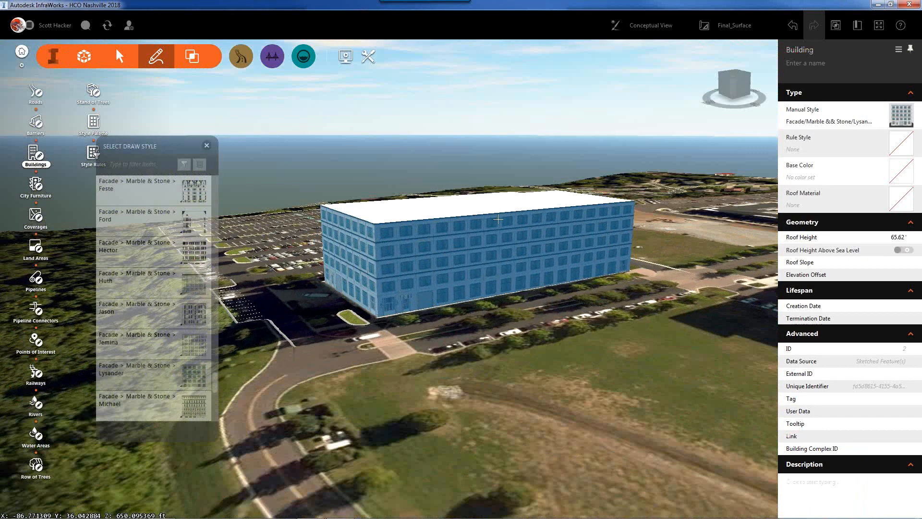
pyautogui.click(207, 145)
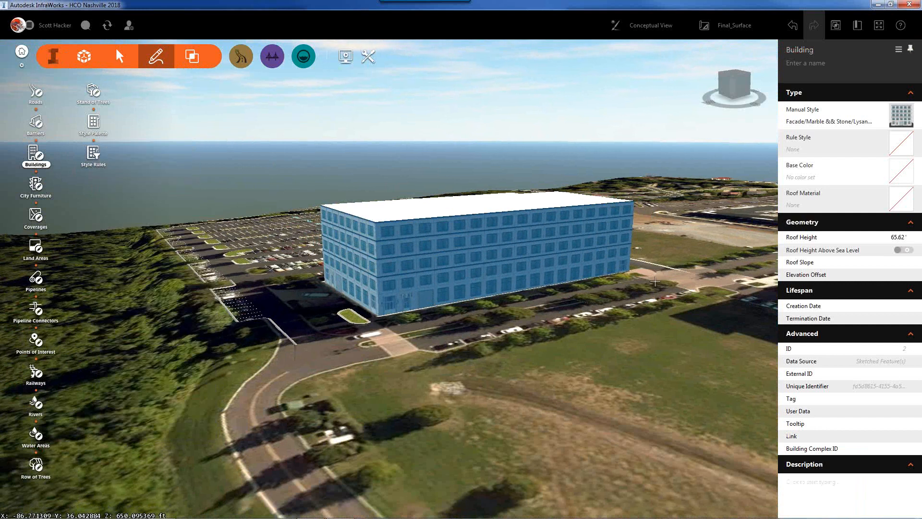
pyautogui.press('Escape')
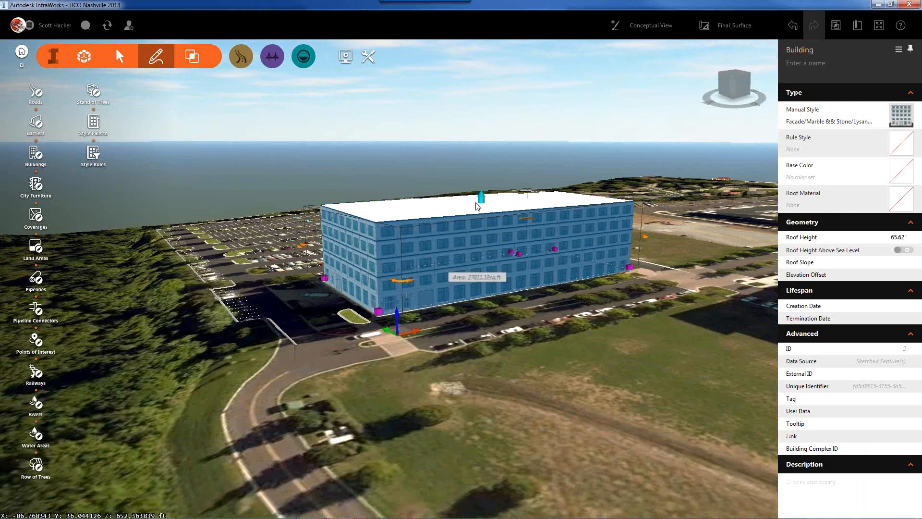
# Set the new building's height to 80 ft and deselect it
pyautogui.moveTo(481, 198)
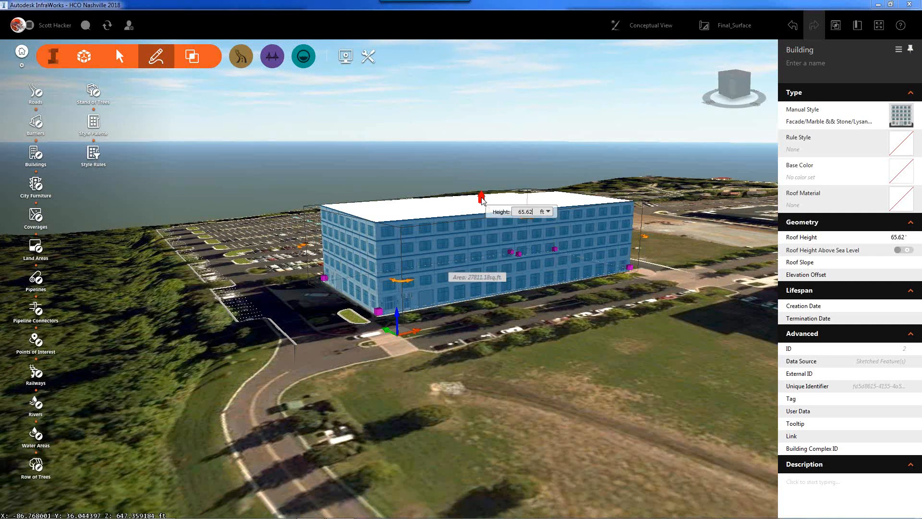
pyautogui.moveTo(534, 212); pyautogui.dragTo(482, 211)
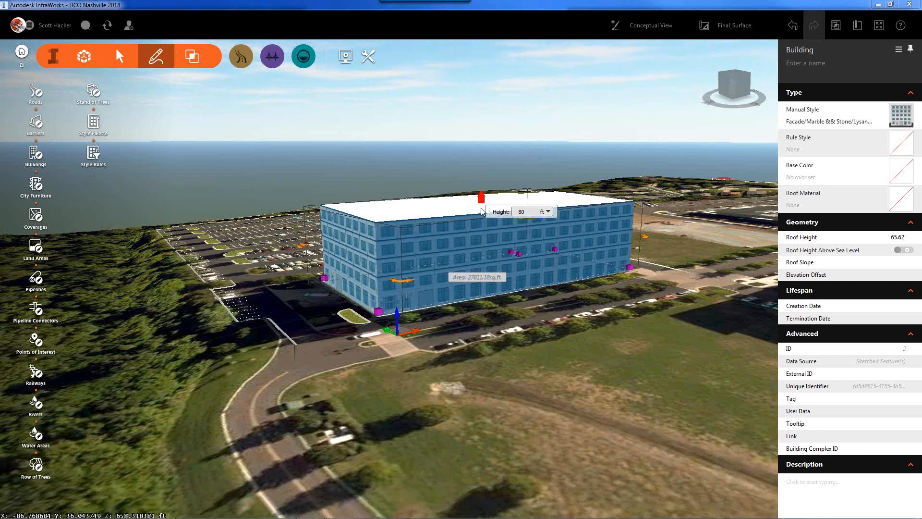
pyautogui.write('80')
pyautogui.press('Return')
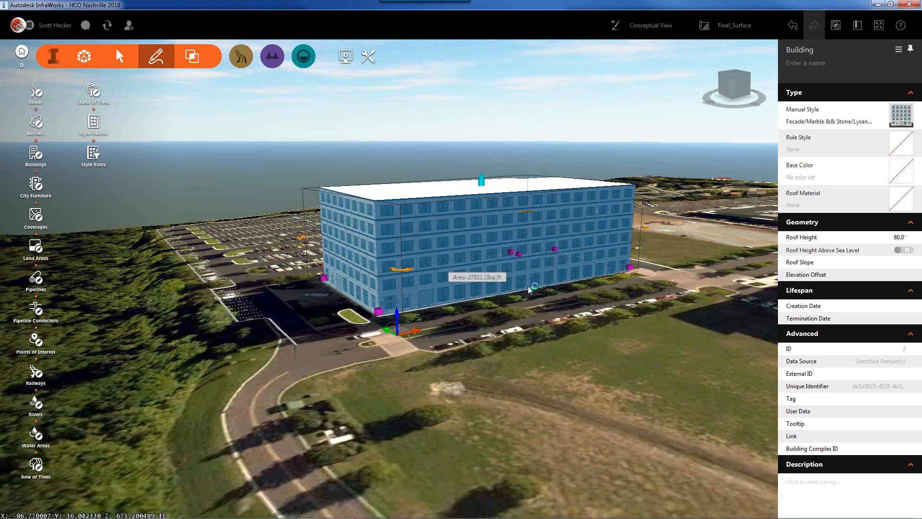
pyautogui.click(506, 380)
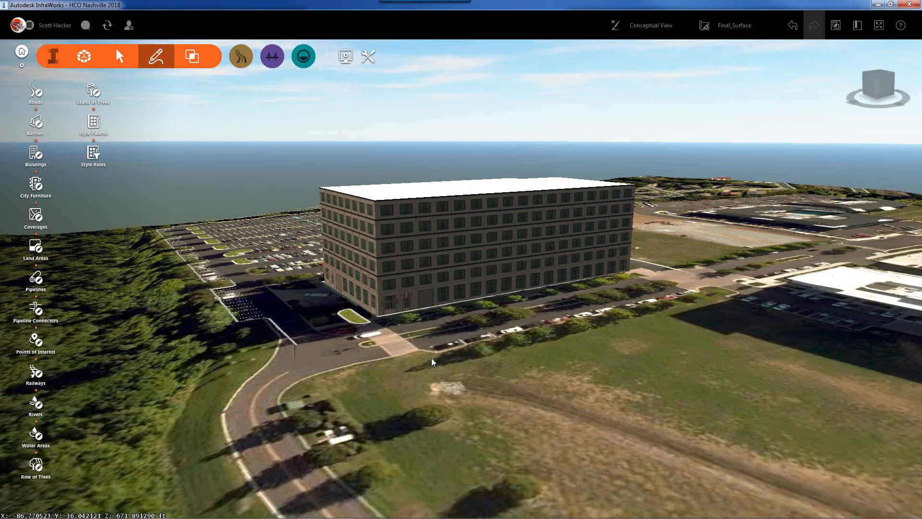
pyautogui.moveTo(434, 361)
pyautogui.mouseDown(button='middle')
pyautogui.moveTo(526, 407)
pyautogui.moveTo(598, 387)
pyautogui.moveTo(485, 424)
pyautogui.moveTo(466, 405)
pyautogui.moveTo(471, 395)
pyautogui.mouseUp(button='middle')
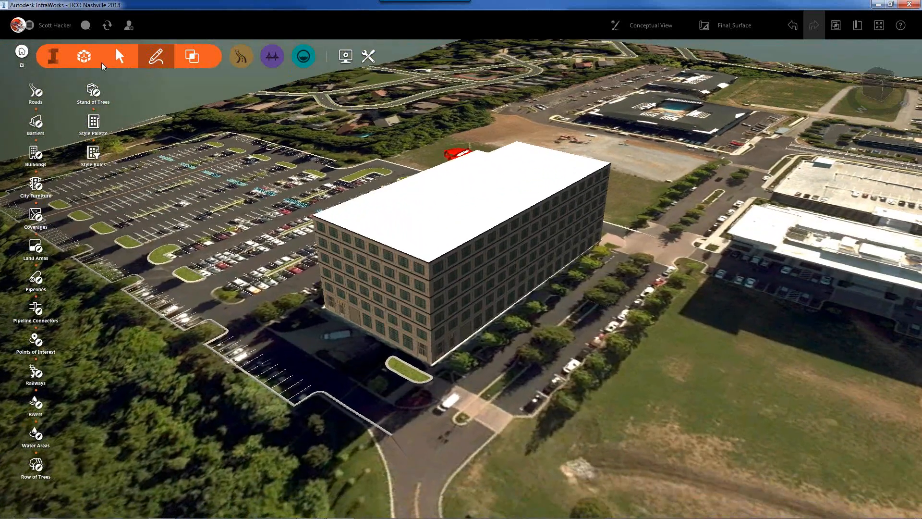
# Turn the EOP coverage back on in the surface layers to cover the parking lot's aerial image
pyautogui.click(72, 57)
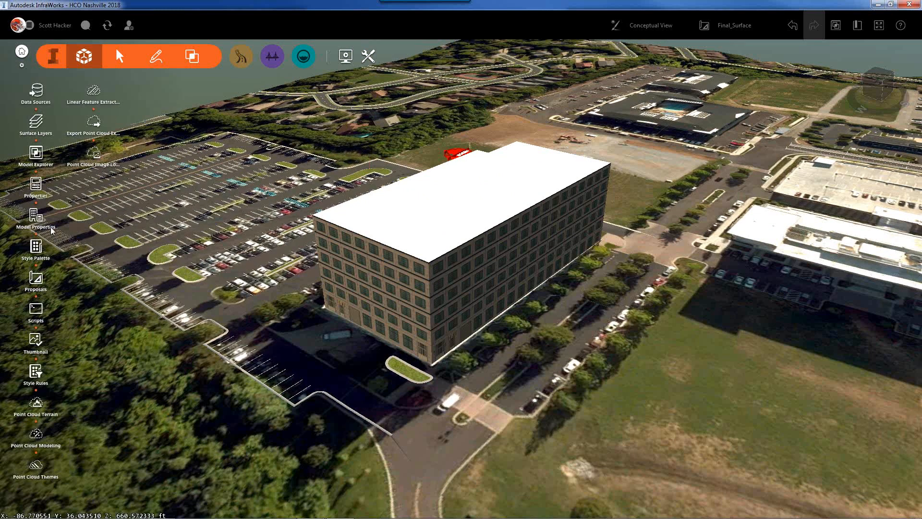
pyautogui.click(35, 122)
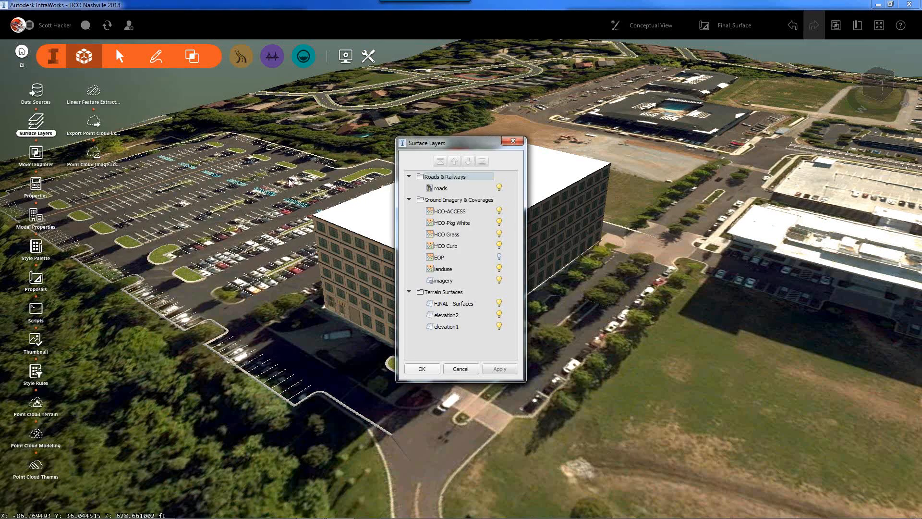
pyautogui.click(499, 258)
pyautogui.click(422, 373)
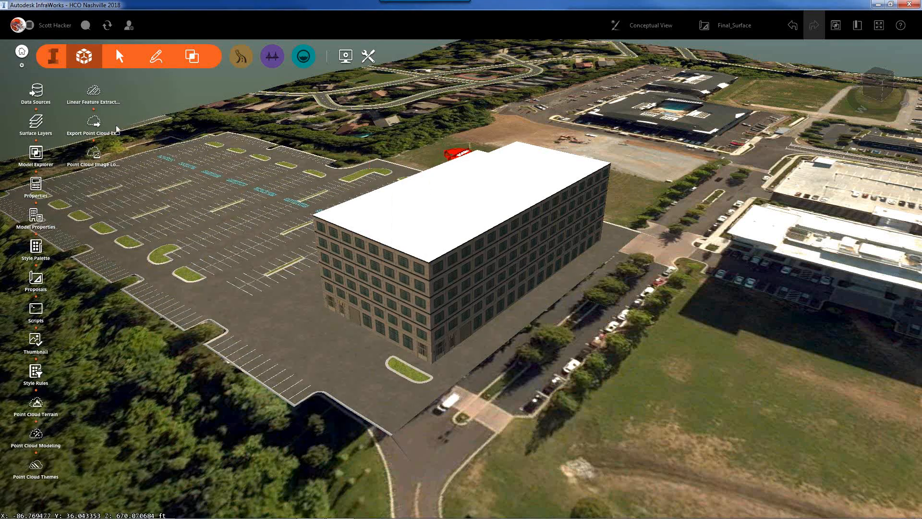
# Turn off the HCO-ACCESS, HCO-Pkg White, HCO Grass and HCO Curb coverages in the surface layers
pyautogui.click(35, 122)
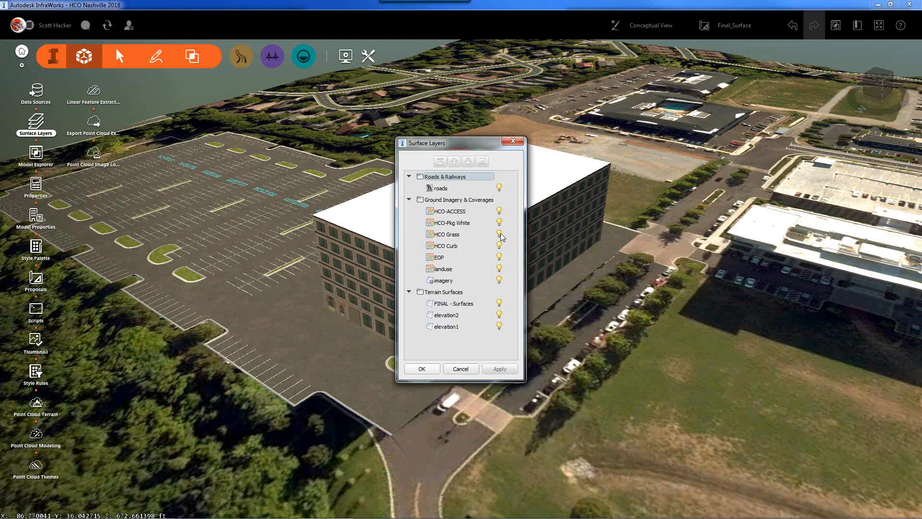
pyautogui.click(499, 234)
pyautogui.click(499, 246)
pyautogui.click(422, 369)
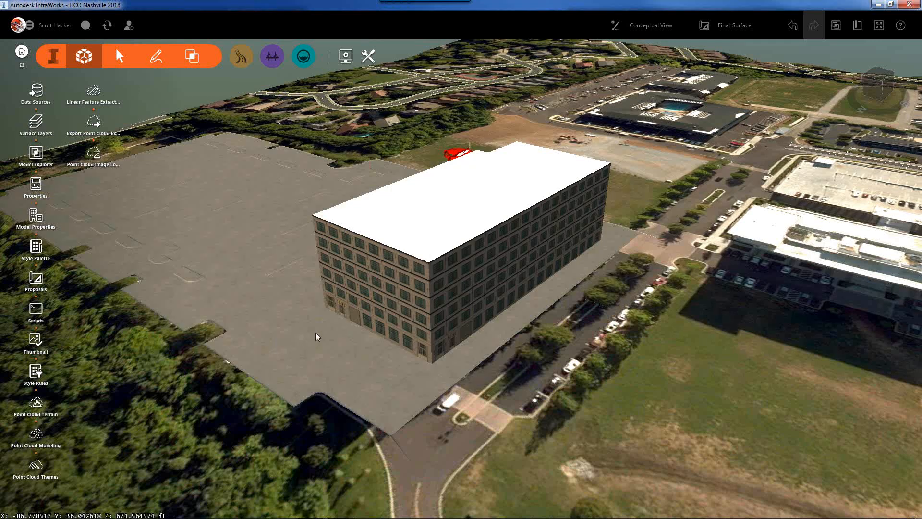
# Place a School Bus - Traditional city furniture model on the pavement between the wooded edge and the office building, and deselect it
pyautogui.moveTo(313, 335); pyautogui.dragTo(2, 250, button='middle')
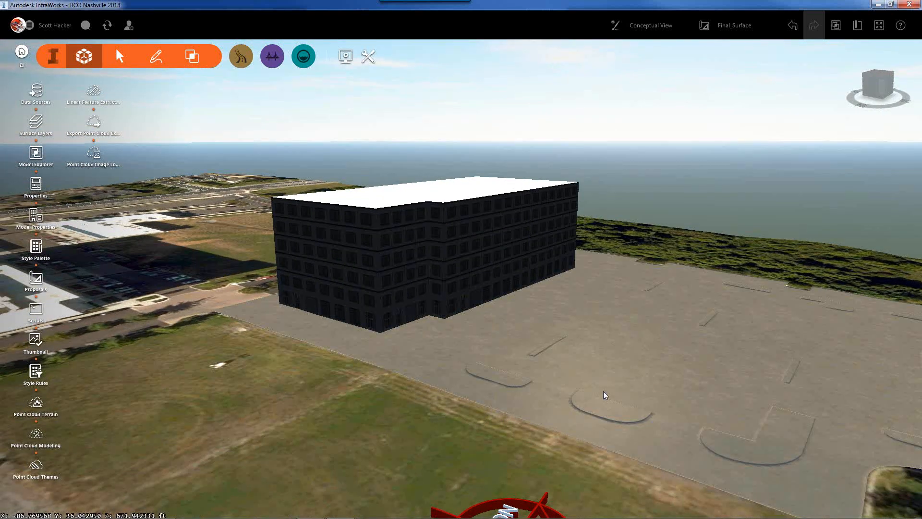
pyautogui.moveTo(563, 365); pyautogui.dragTo(599, 423, button='middle')
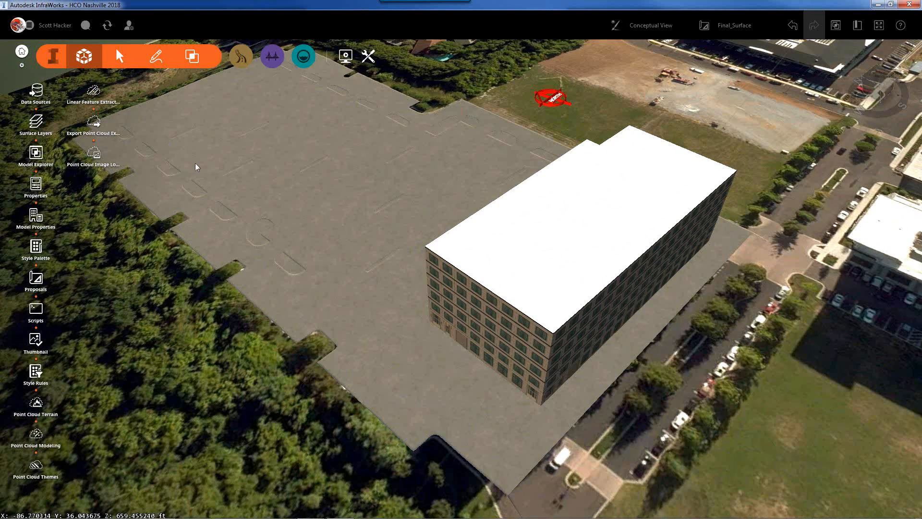
pyautogui.scroll(3, 295, 268)
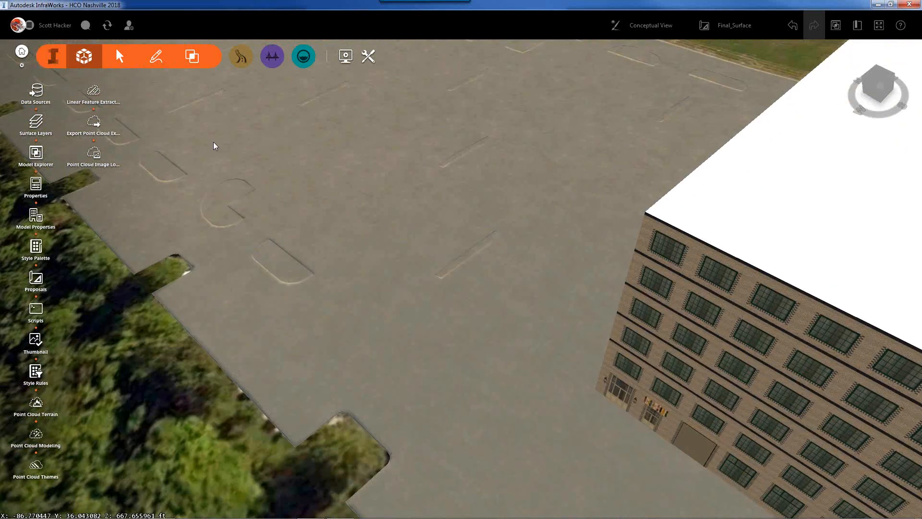
pyautogui.click(156, 56)
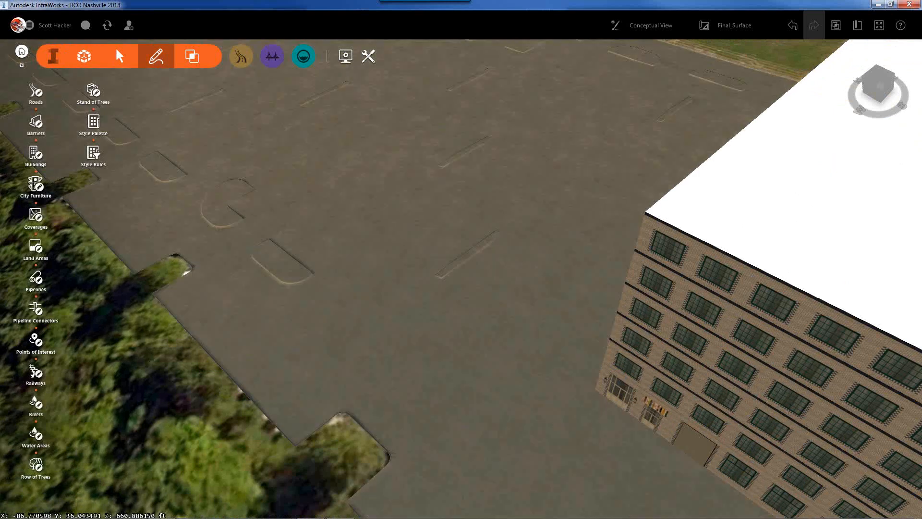
pyautogui.click(35, 184)
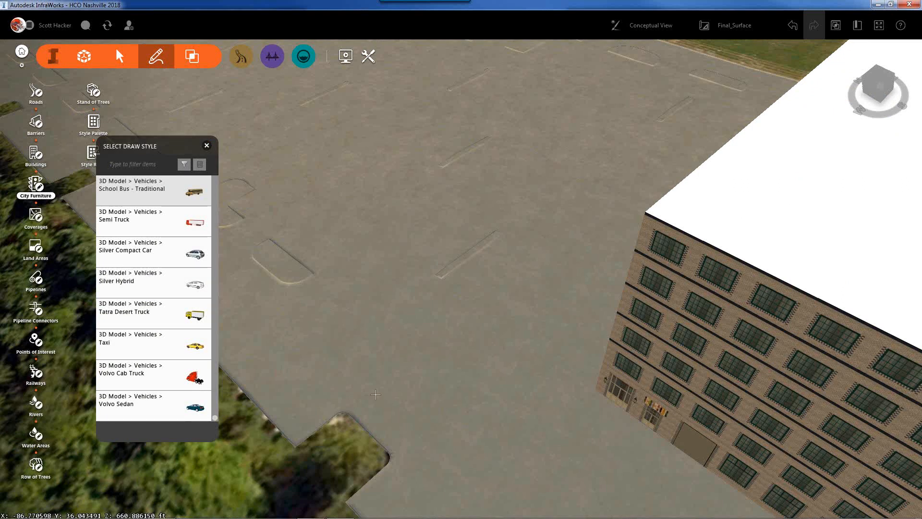
pyautogui.doubleClick(431, 423)
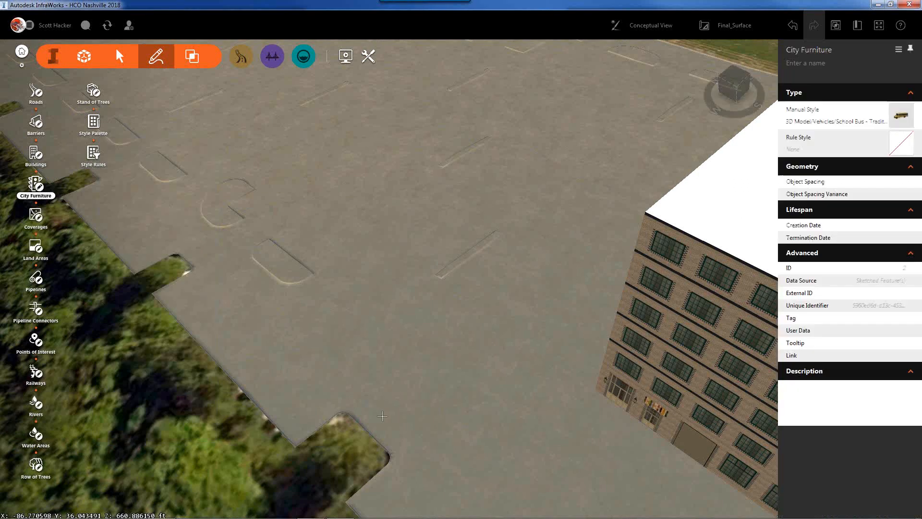
pyautogui.scroll(3, 417, 416)
pyautogui.moveTo(415, 415); pyautogui.dragTo(428, 367)
pyautogui.press('Escape')
pyautogui.moveTo(502, 331); pyautogui.dragTo(498, 330)
pyautogui.click(267, 313)
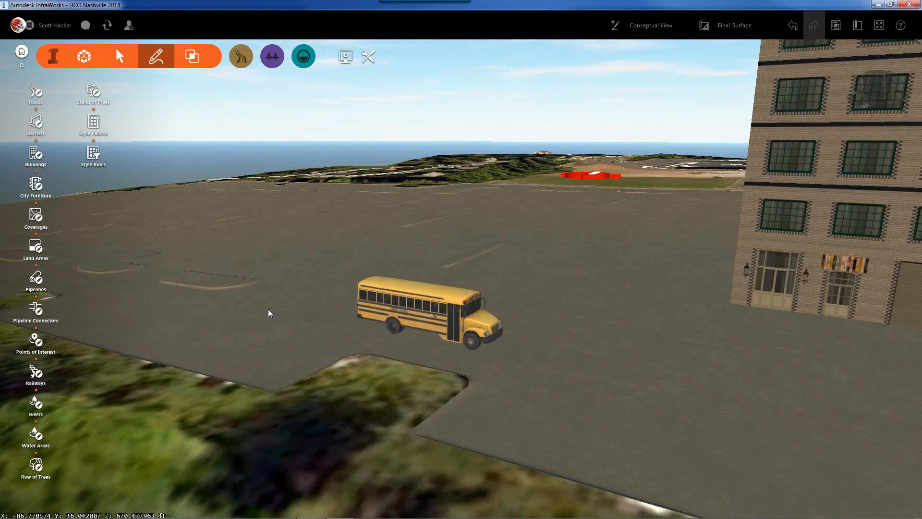
# Filter the city furniture styles by "VEGE" and place a T03-V02 Yellow tree at one end of the curbed island near the bus
pyautogui.scroll(5, 384, 355)
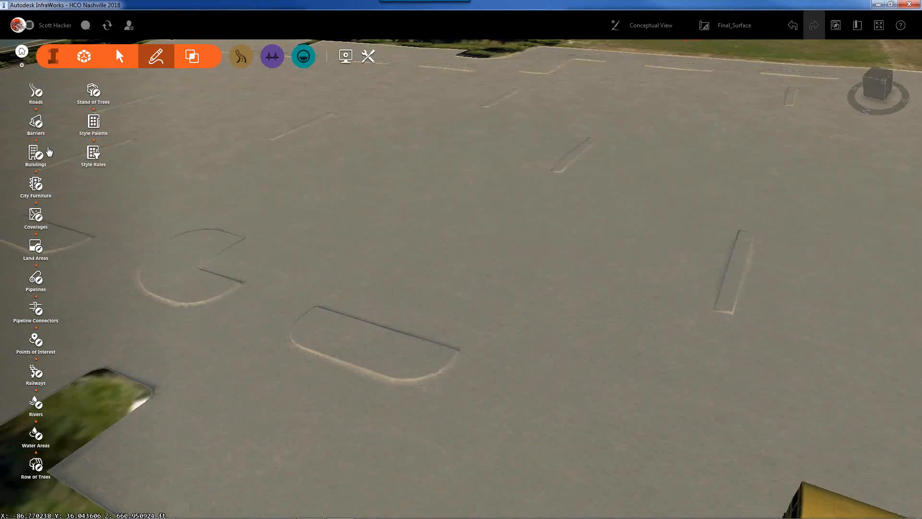
pyautogui.click(36, 184)
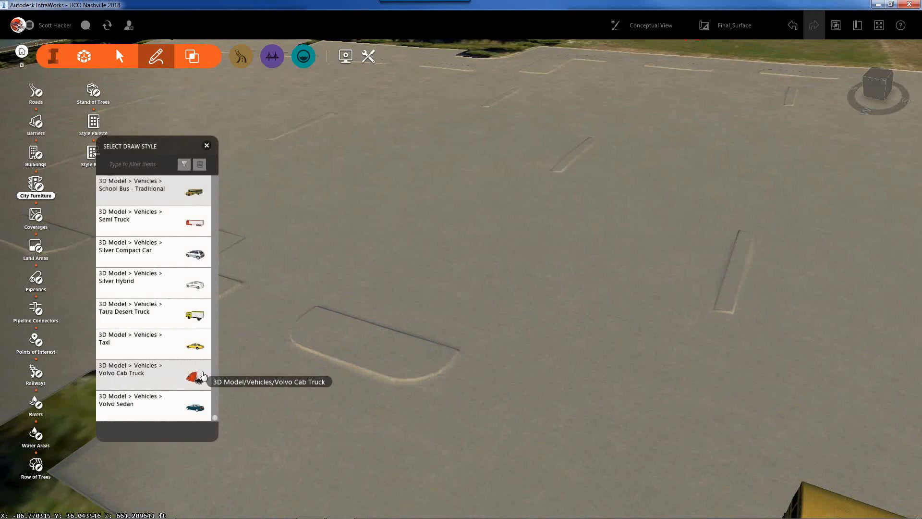
pyautogui.click(148, 164)
pyautogui.write('VEGE')
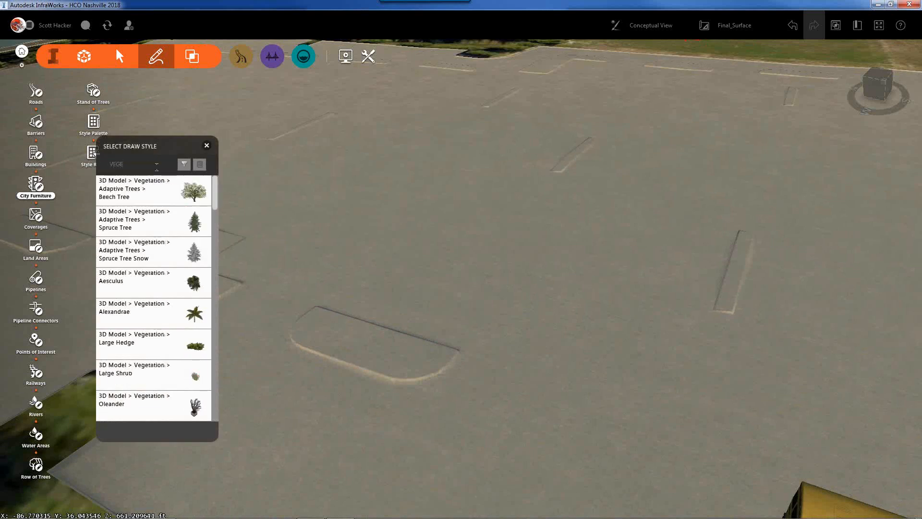
pyautogui.scroll(-5, 187, 349)
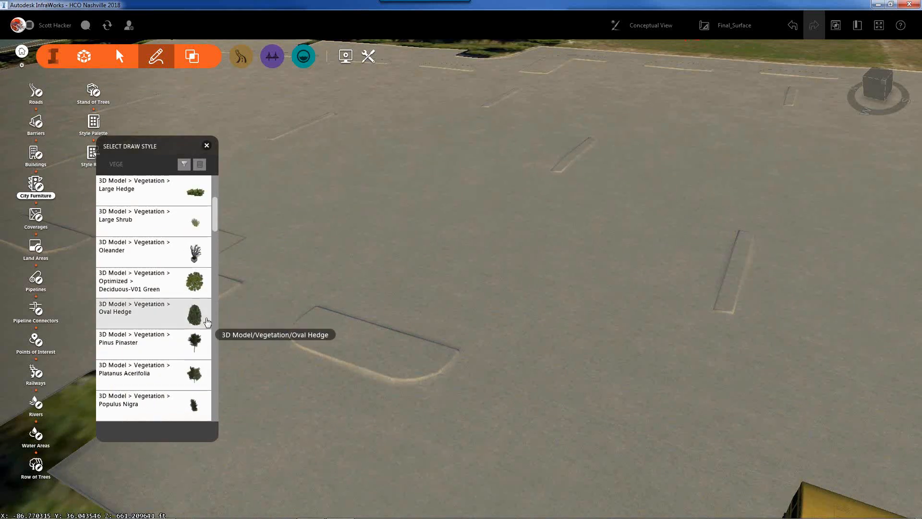
pyautogui.scroll(-2, 193, 317)
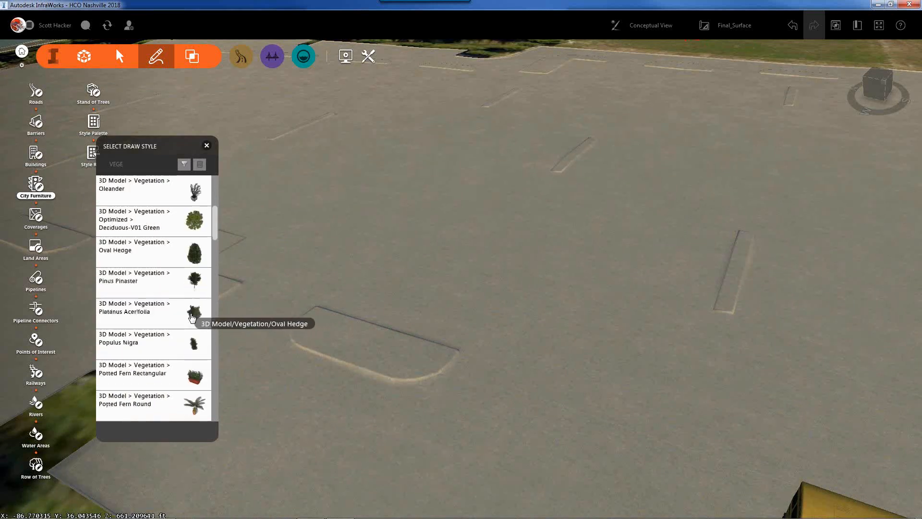
pyautogui.scroll(-10, 192, 316)
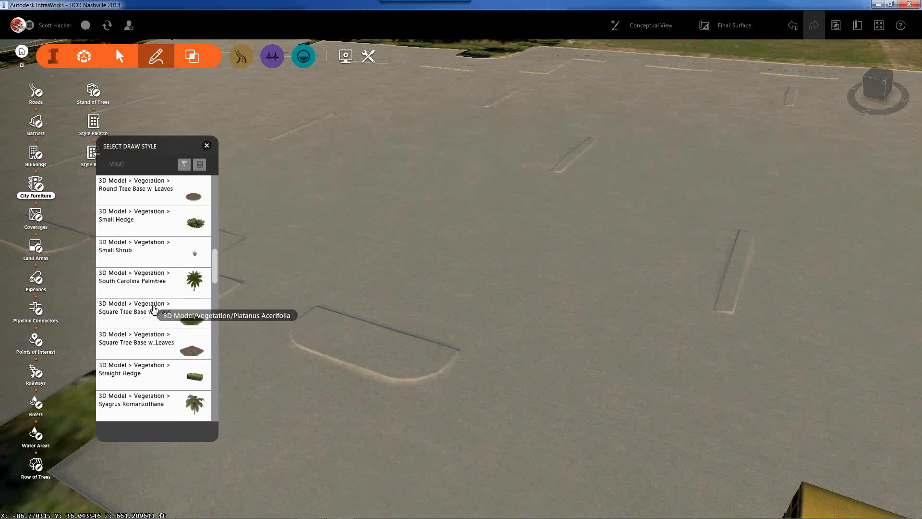
pyautogui.scroll(-5, 154, 309)
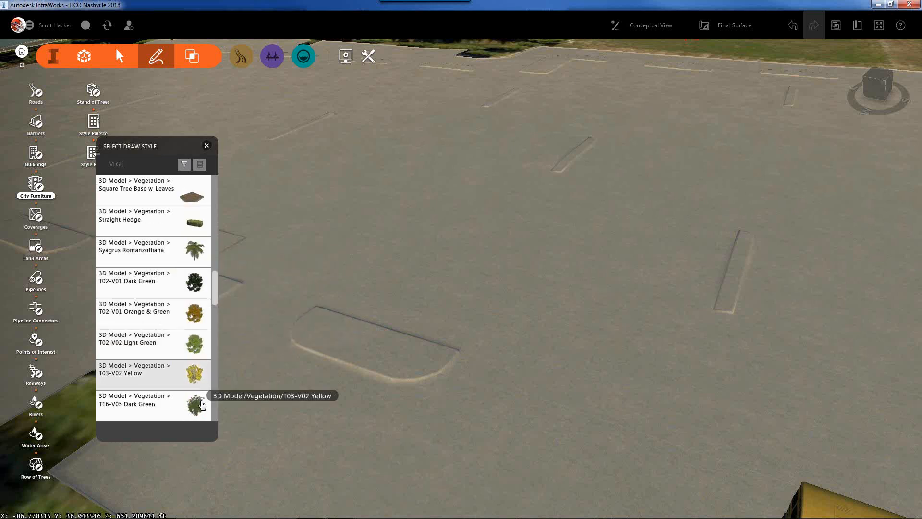
pyautogui.scroll(-1, 194, 377)
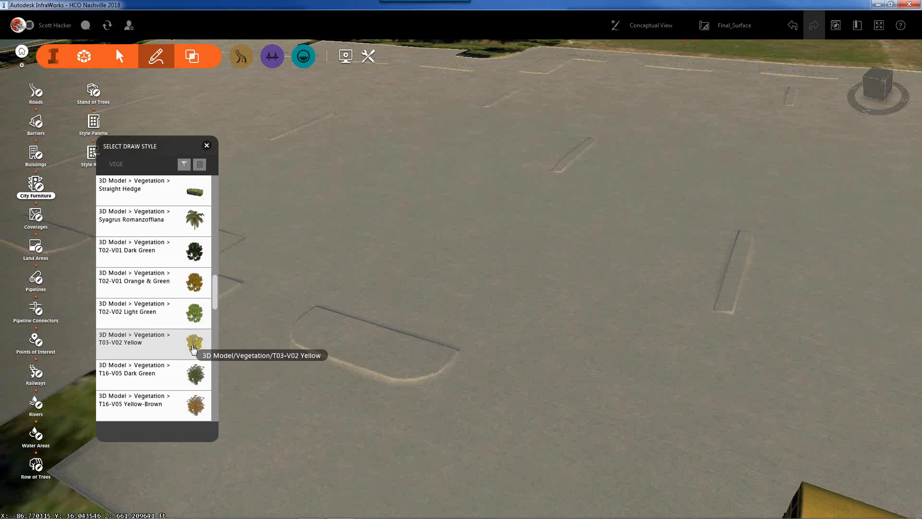
pyautogui.click(193, 346)
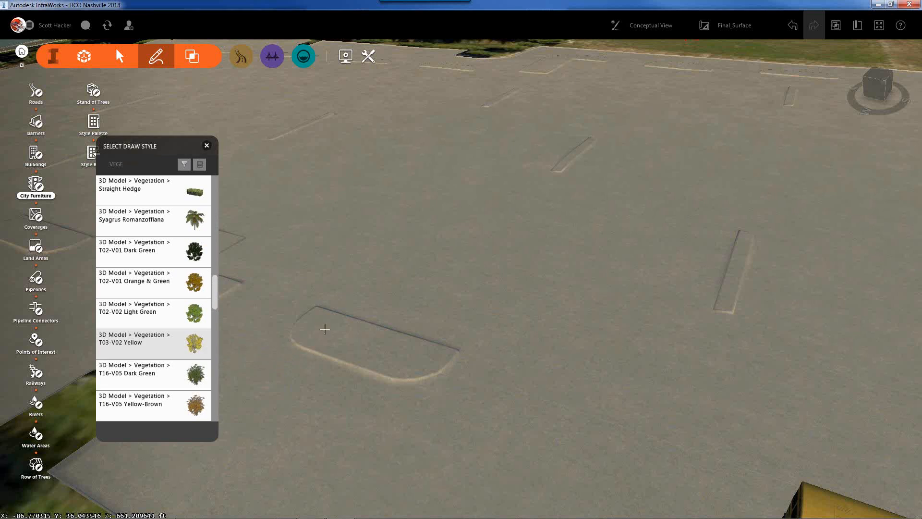
pyautogui.click(324, 329)
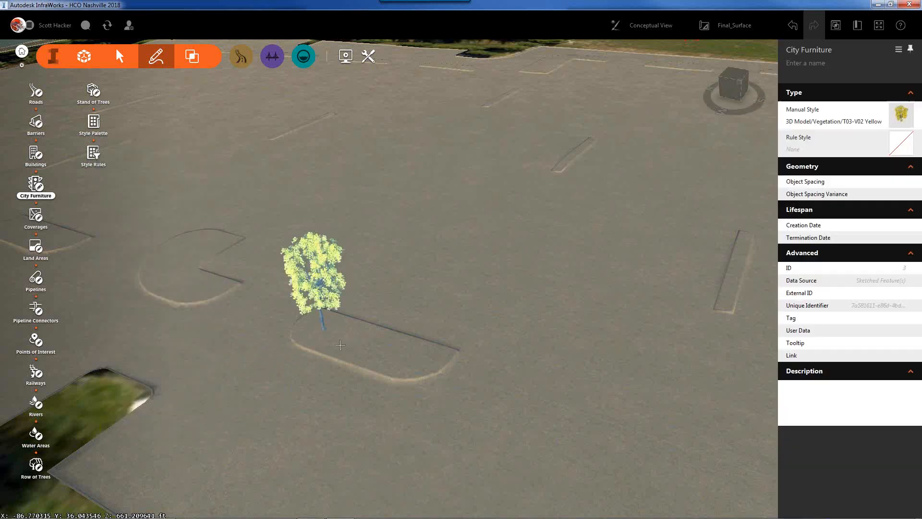
# Shorten the yellow tree on the island, rotate it by about 25 degrees, and deselect it
pyautogui.scroll(2, 340, 344)
pyautogui.press('Escape')
pyautogui.moveTo(356, 360); pyautogui.dragTo(369, 168, button='middle')
pyautogui.moveTo(372, 168); pyautogui.dragTo(372, 198)
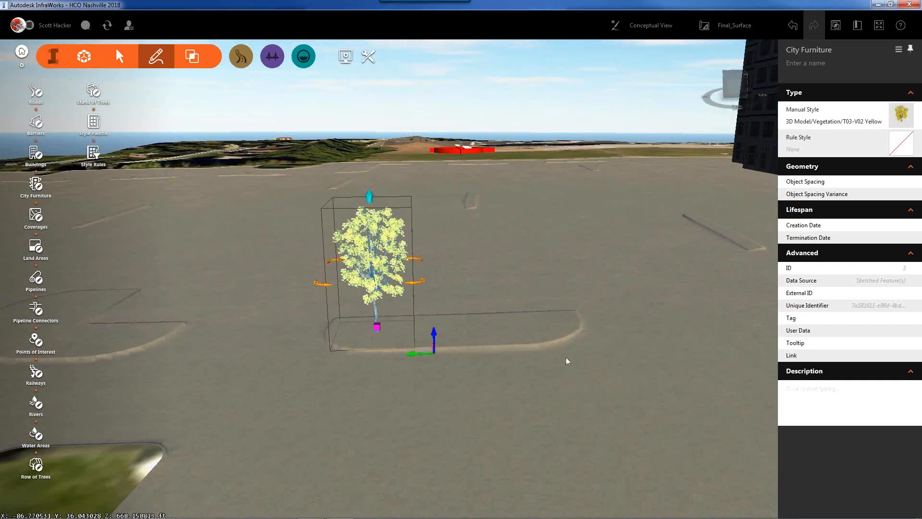
pyautogui.moveTo(416, 282); pyautogui.dragTo(380, 287)
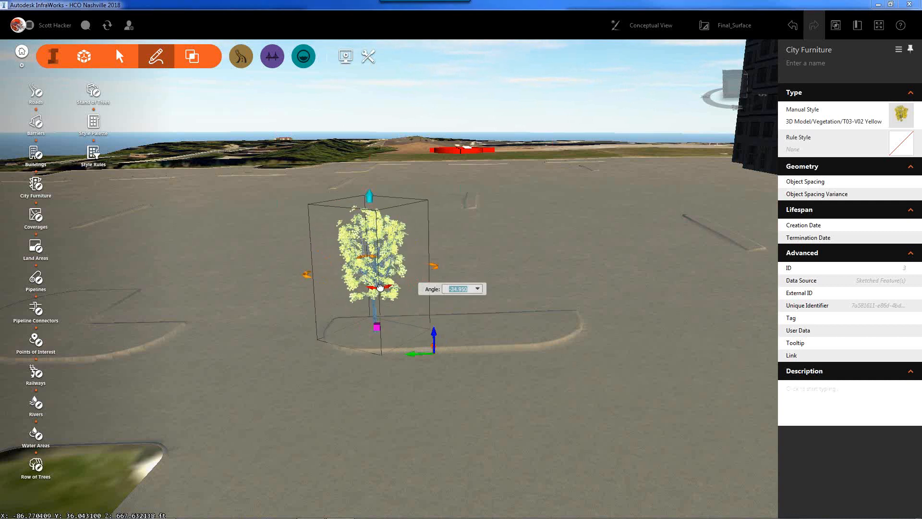
pyautogui.click(576, 371)
pyautogui.scroll(5, 497, 380)
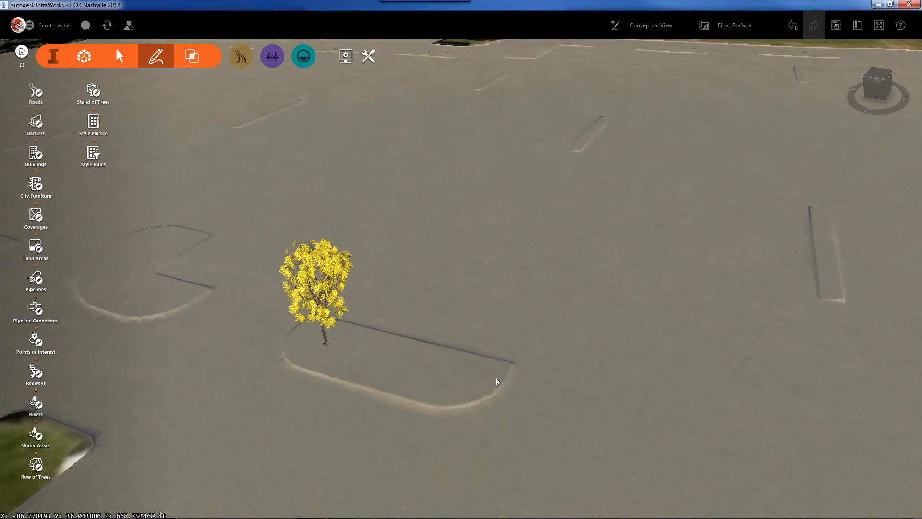
# Try a T19-V02 Yellow tree beside the first tree on the curbed island, and delete it
pyautogui.click(36, 184)
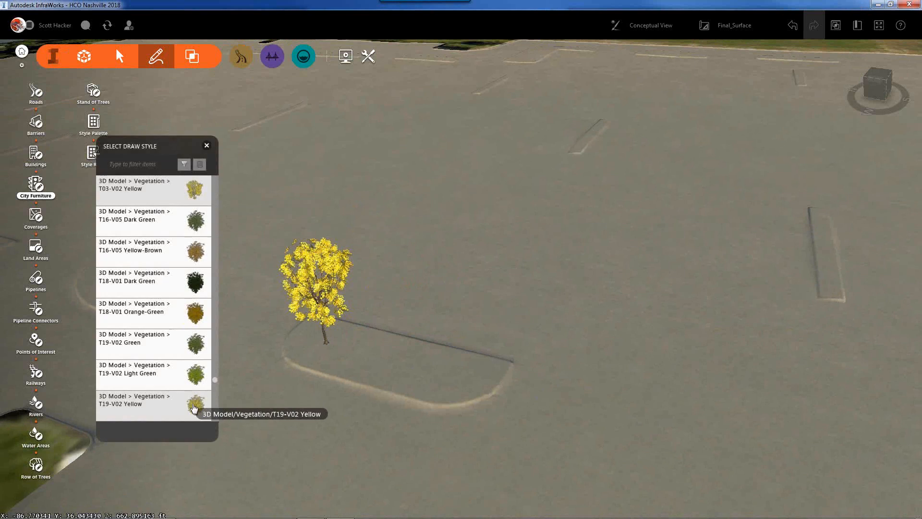
pyautogui.click(194, 408)
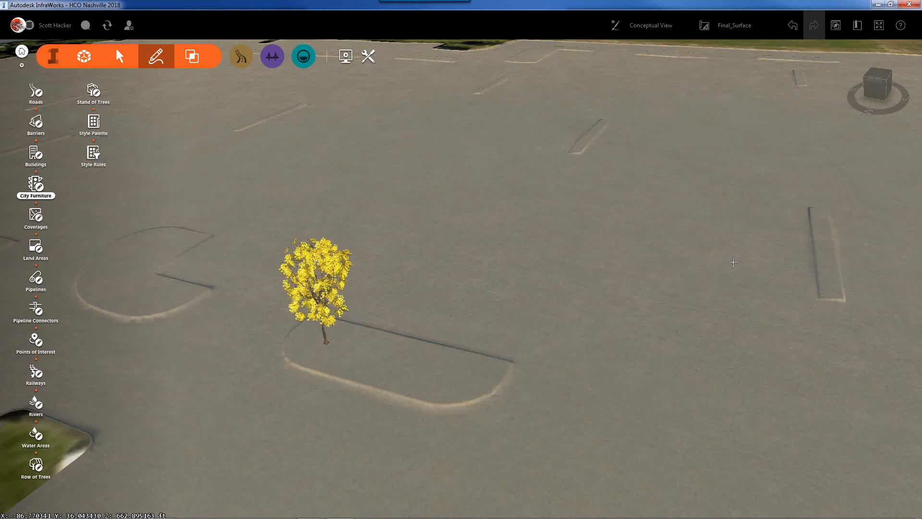
pyautogui.doubleClick(425, 367)
pyautogui.keyDown('shift'); pyautogui.moveTo(537, 361); pyautogui.dragTo(507, 331, button='middle'); pyautogui.keyUp('shift')
pyautogui.click(507, 331)
pyautogui.click(473, 254)
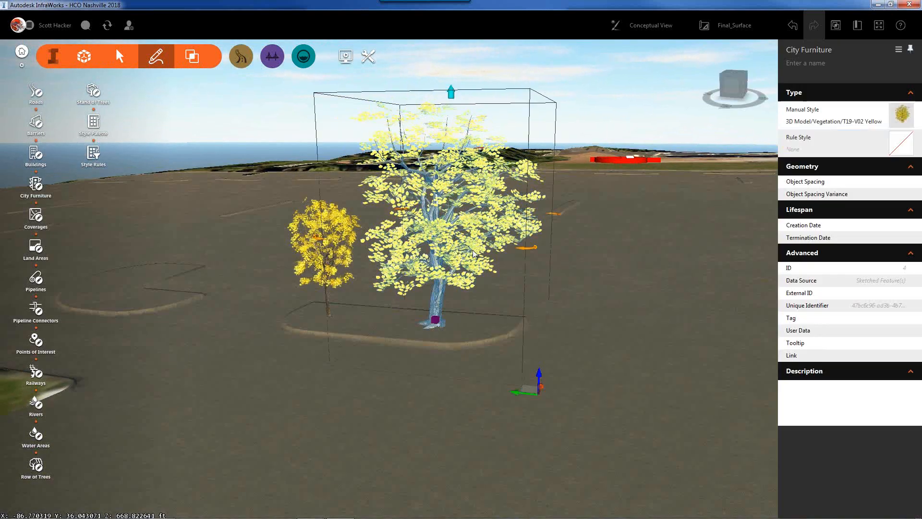
pyautogui.press('Delete')
# Copy the T03-V02 Yellow tree to the other end of the same island and make the copy slightly taller
pyautogui.click(331, 229)
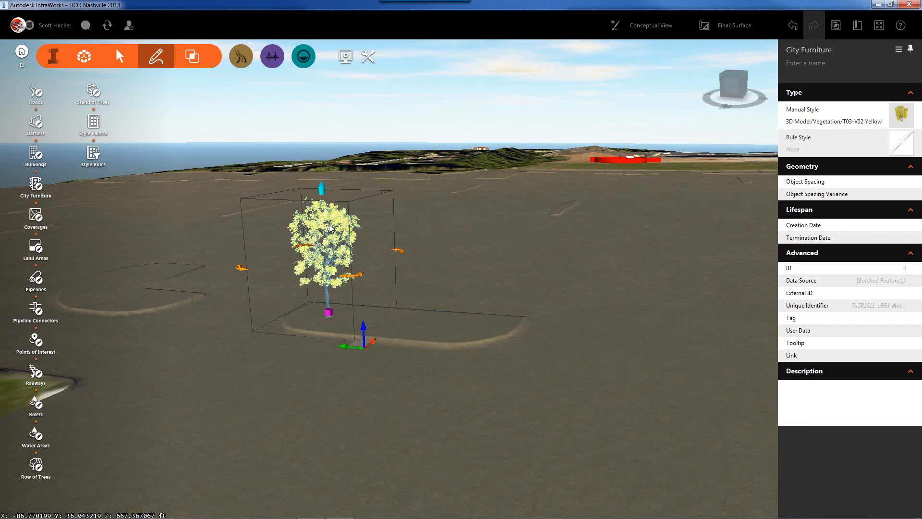
pyautogui.hotkey('ctrl', 'c')
pyautogui.hotkey('ctrl', 'v')
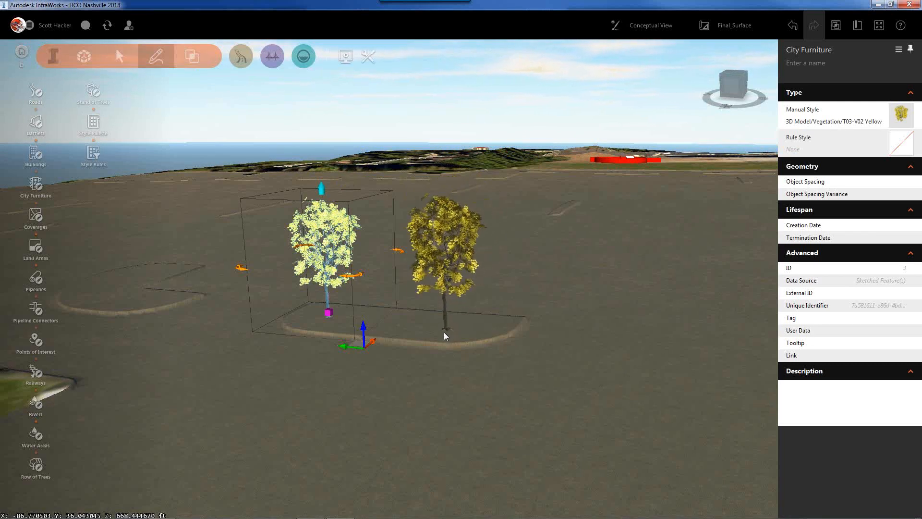
pyautogui.click(441, 331)
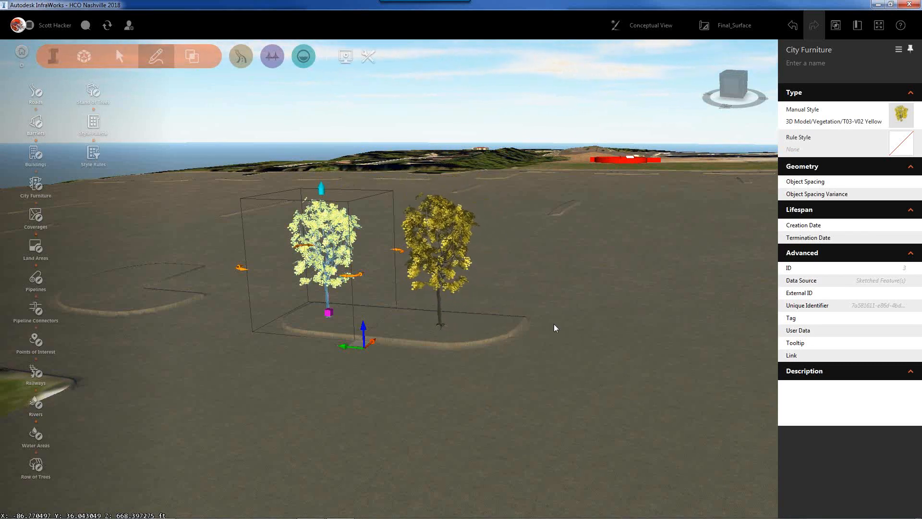
pyautogui.moveTo(436, 190); pyautogui.dragTo(436, 168)
pyautogui.click(540, 344)
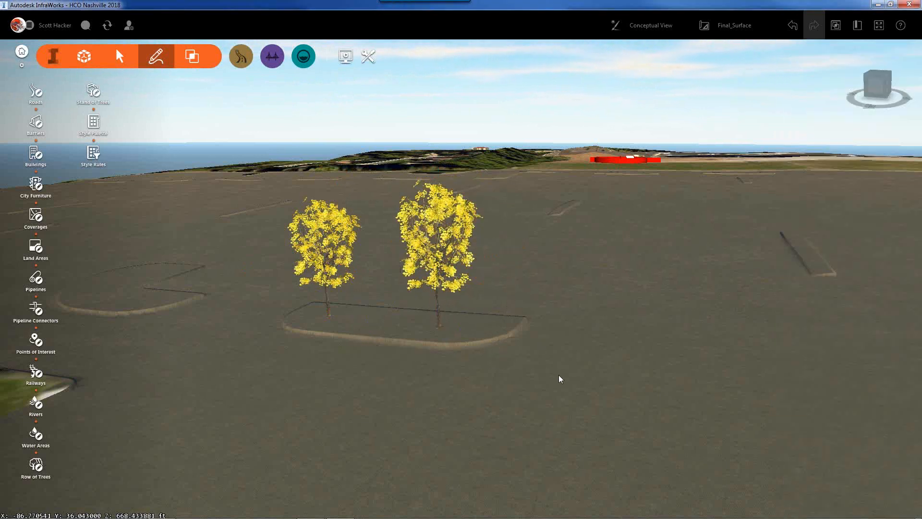
# Examine the placed school bus, trees and office building close up and from above the parking lot
pyautogui.moveTo(494, 372); pyautogui.dragTo(455, 322, button='middle')
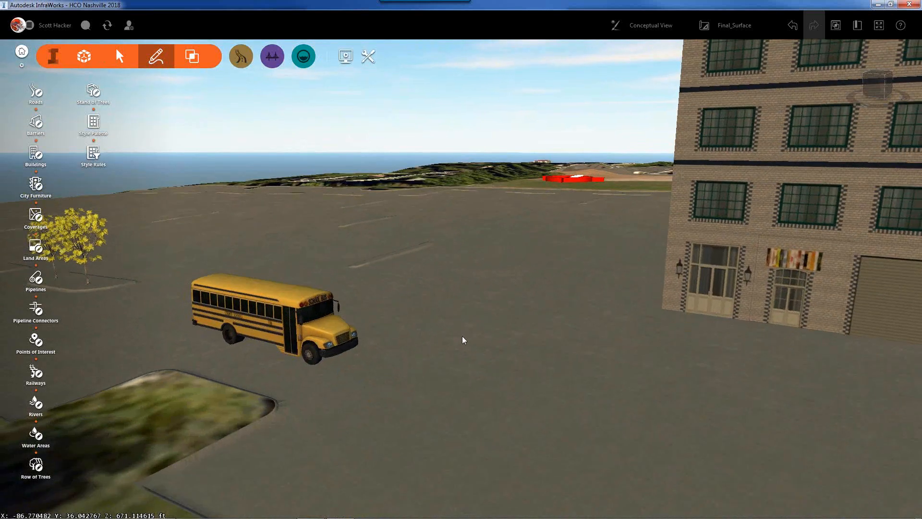
pyautogui.scroll(-3, 460, 339)
pyautogui.moveTo(488, 325); pyautogui.dragTo(490, 336, button='middle')
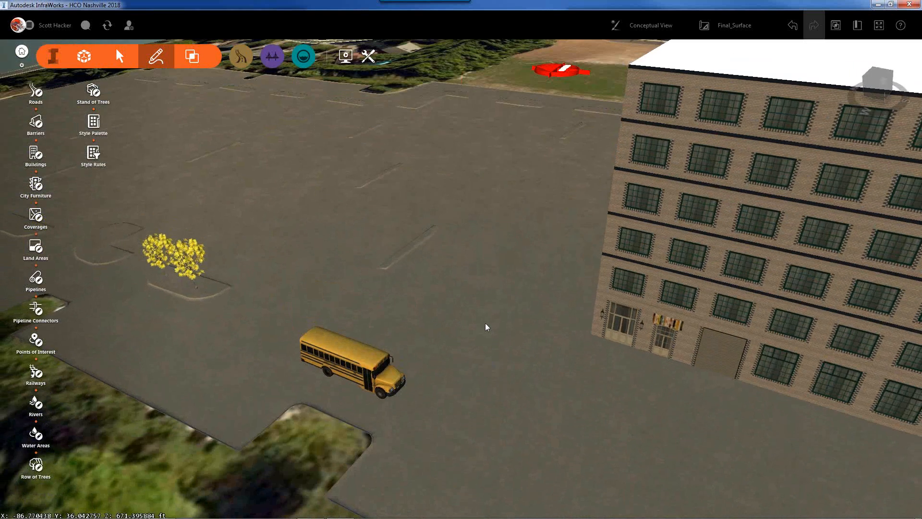
pyautogui.scroll(-2, 487, 326)
pyautogui.scroll(-2, 486, 325)
pyautogui.moveTo(437, 357); pyautogui.dragTo(629, 341, button='middle')
pyautogui.moveTo(465, 360); pyautogui.dragTo(365, 403, button='middle')
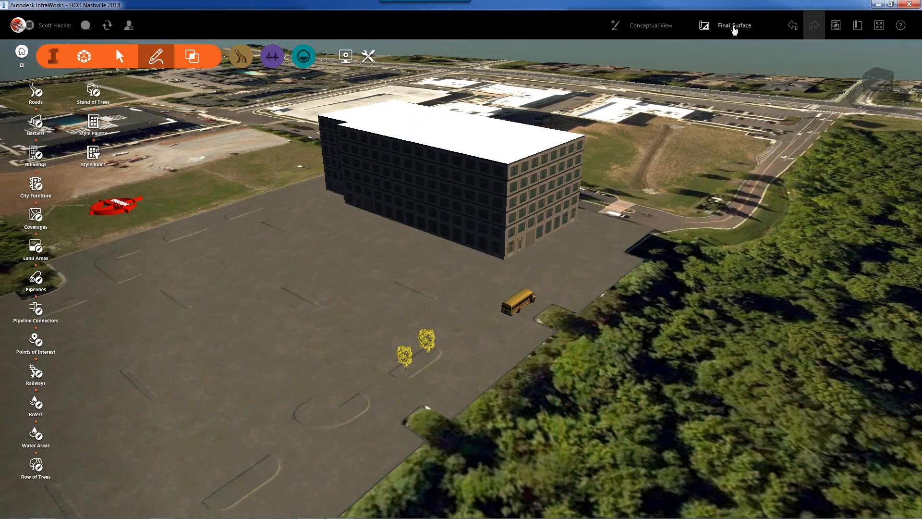
# Switch to the Final proposal and examine the police cars, fire truck and people placed in front of the office building
pyautogui.click(733, 28)
pyautogui.click(723, 60)
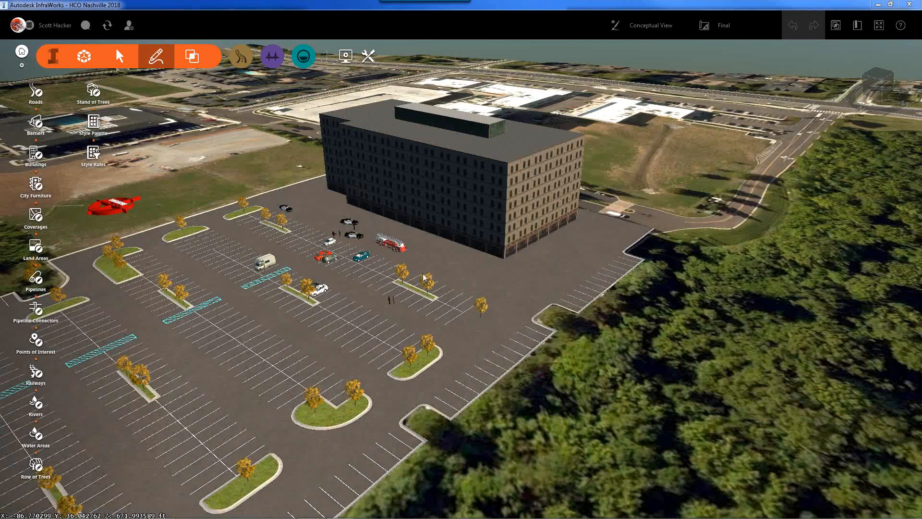
pyautogui.scroll(2, 316, 265)
pyautogui.scroll(3, 316, 265)
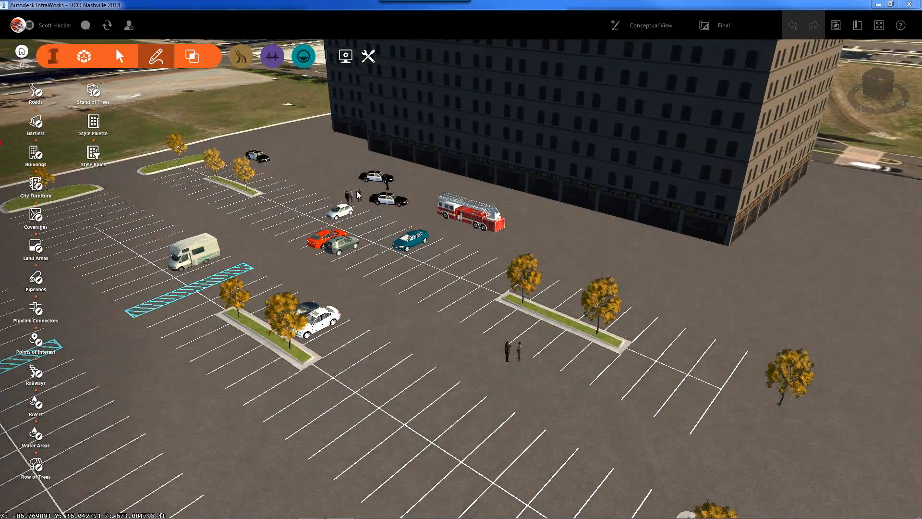
pyautogui.scroll(2, 470, 186)
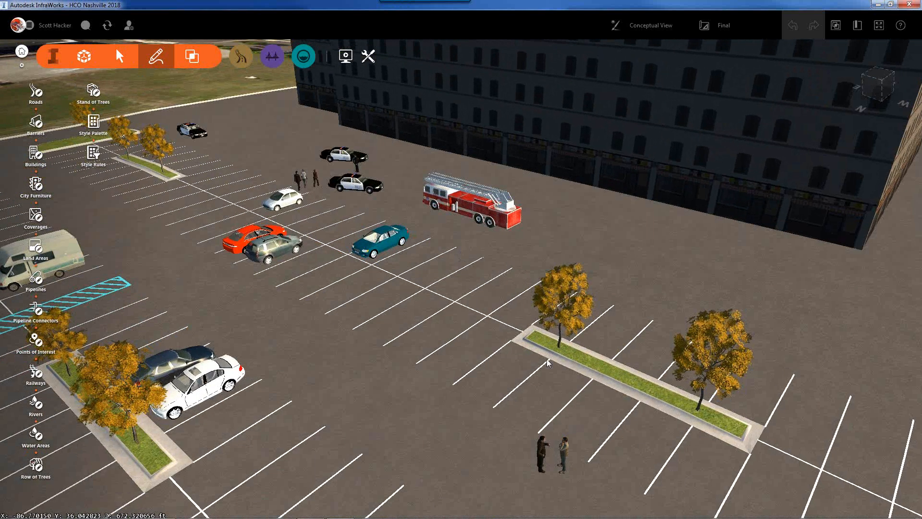
pyautogui.scroll(3, 507, 325)
pyautogui.scroll(2, 508, 325)
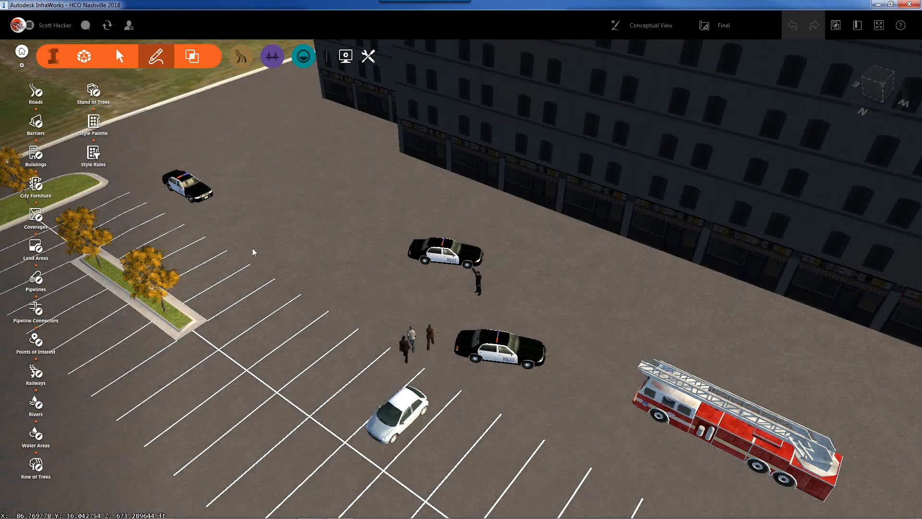
# Examine the parked camper beside the hatched parking aisle and the overall layout of the finished parking lot
pyautogui.scroll(-2, 223, 215)
pyautogui.scroll(-2, 222, 214)
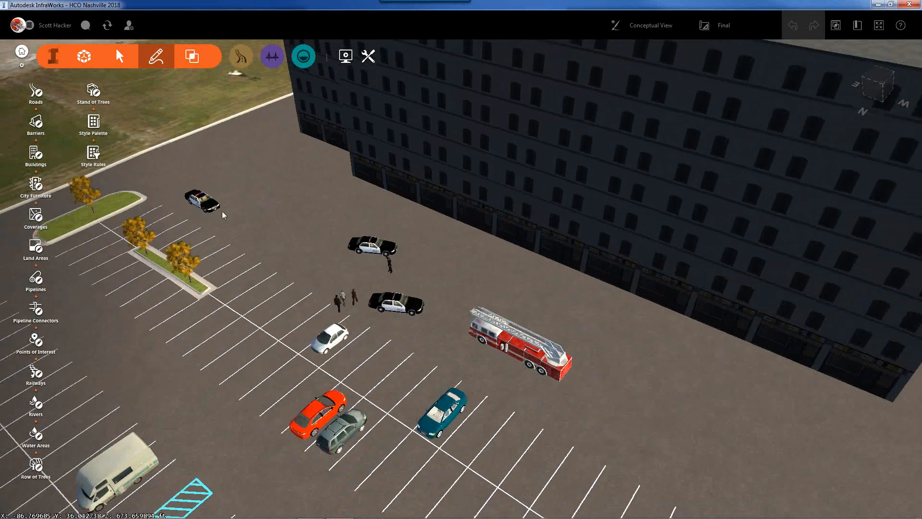
pyautogui.scroll(-2, 288, 430)
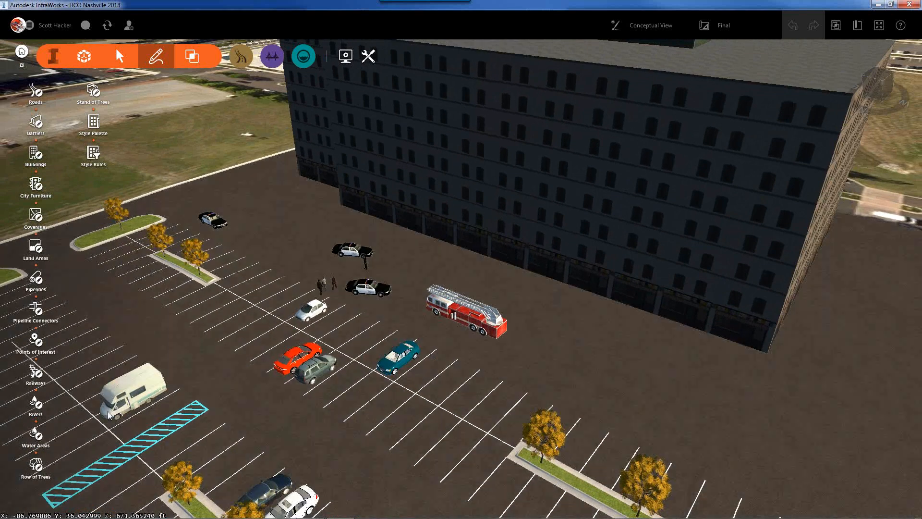
pyautogui.scroll(2, 170, 283)
pyautogui.moveTo(231, 245); pyautogui.dragTo(339, 200, button='middle')
pyautogui.scroll(2, 374, 330)
pyautogui.scroll(2, 374, 330)
pyautogui.moveTo(374, 331); pyautogui.dragTo(444, 317)
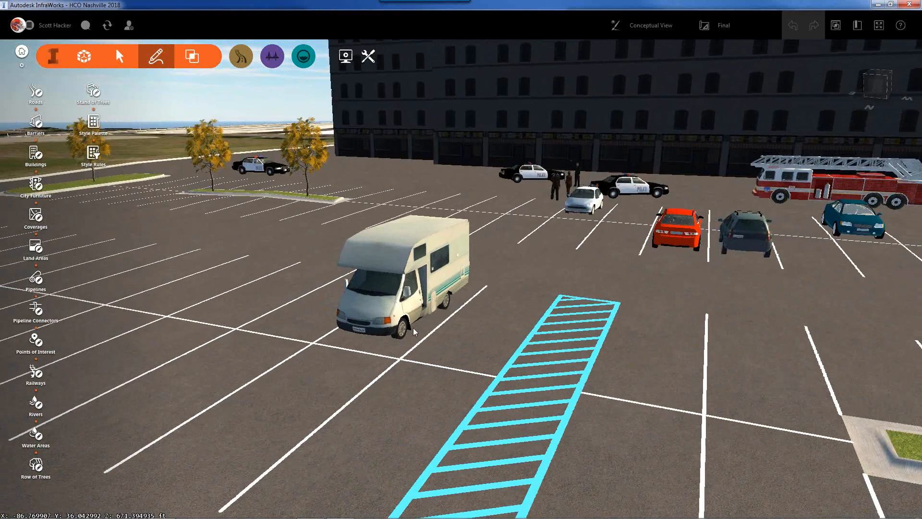
pyautogui.scroll(-6, 373, 346)
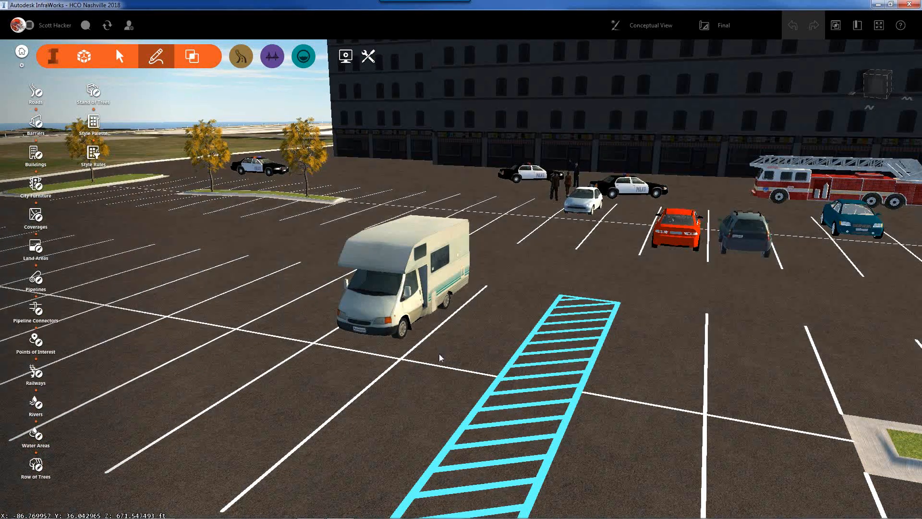
pyautogui.scroll(-5, 373, 345)
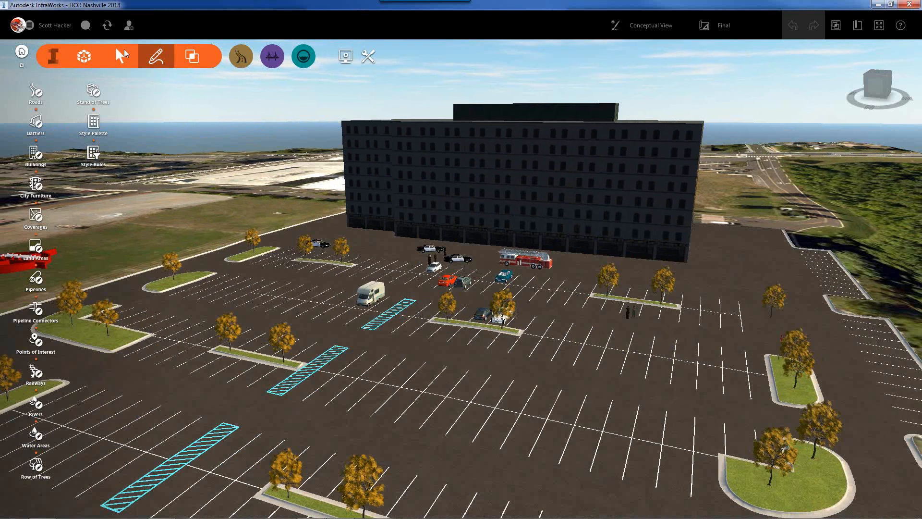
# Return to the model list, open the HCO Nashville model, and upgrade the model itself to the current version
pyautogui.click(21, 53)
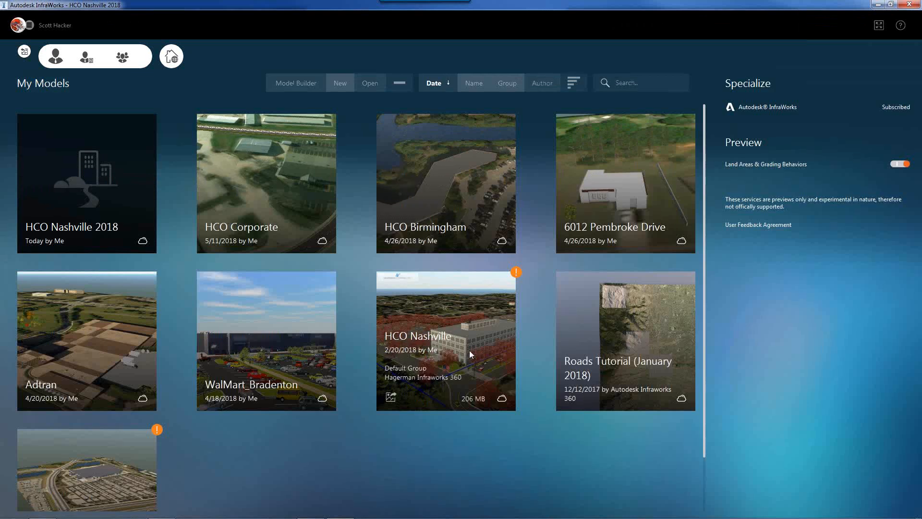
pyautogui.click(469, 350)
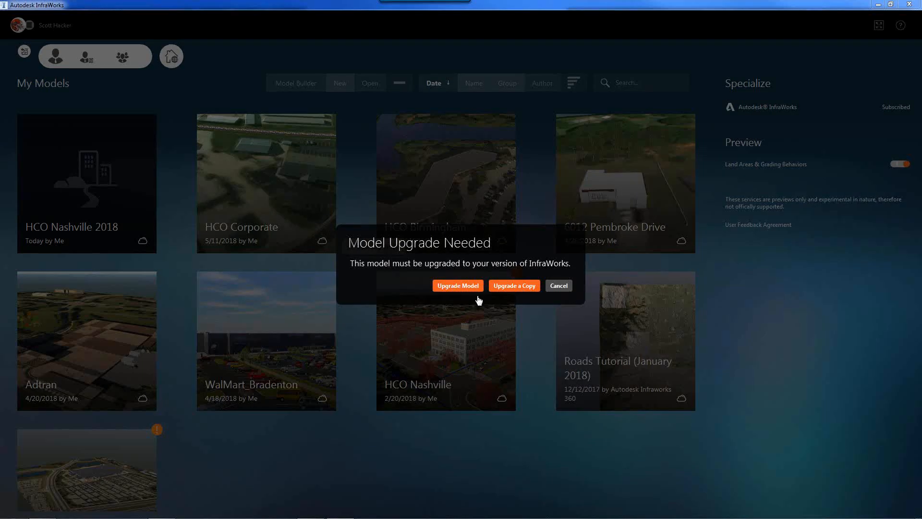
pyautogui.click(469, 287)
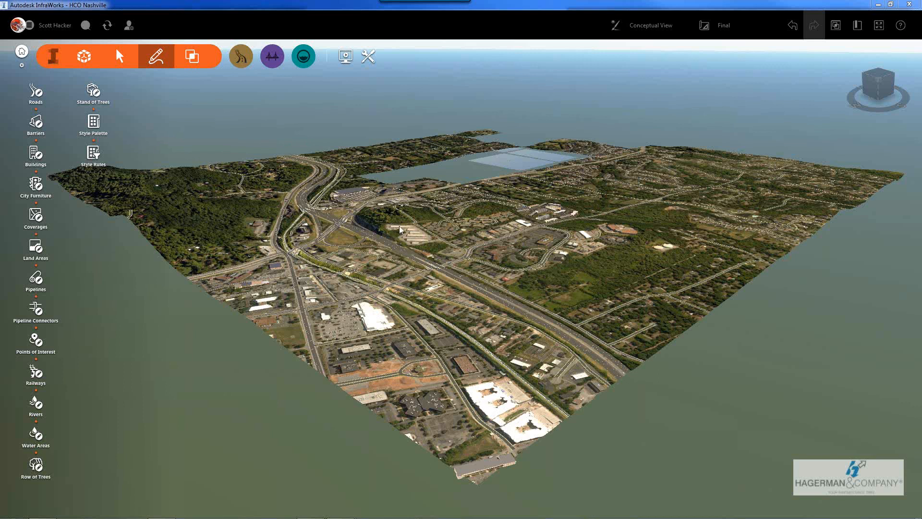
# Examine the HCO Nashville model from the whole terrain down to the office campus
pyautogui.scroll(2, 368, 257)
pyautogui.scroll(5, 369, 257)
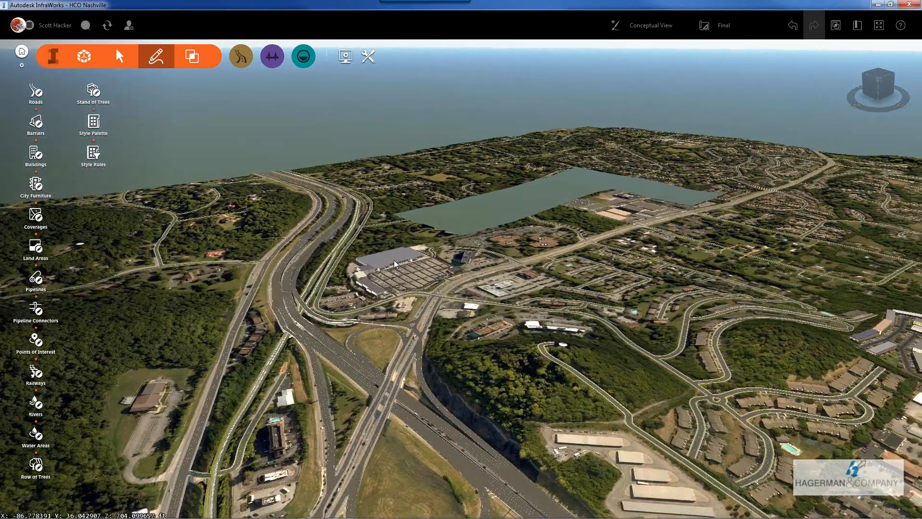
pyautogui.scroll(4, 394, 263)
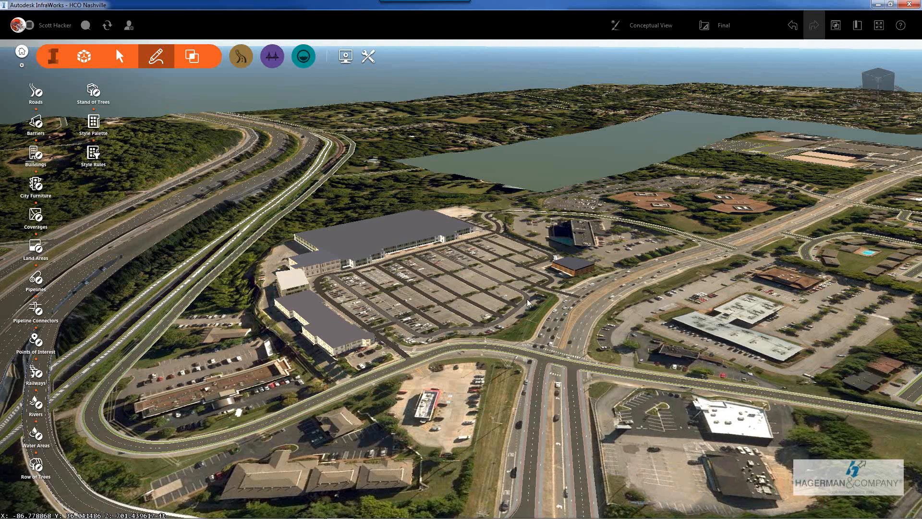
pyautogui.scroll(5, 630, 283)
pyautogui.moveTo(581, 234); pyautogui.dragTo(353, 480)
pyautogui.scroll(3, 552, 240)
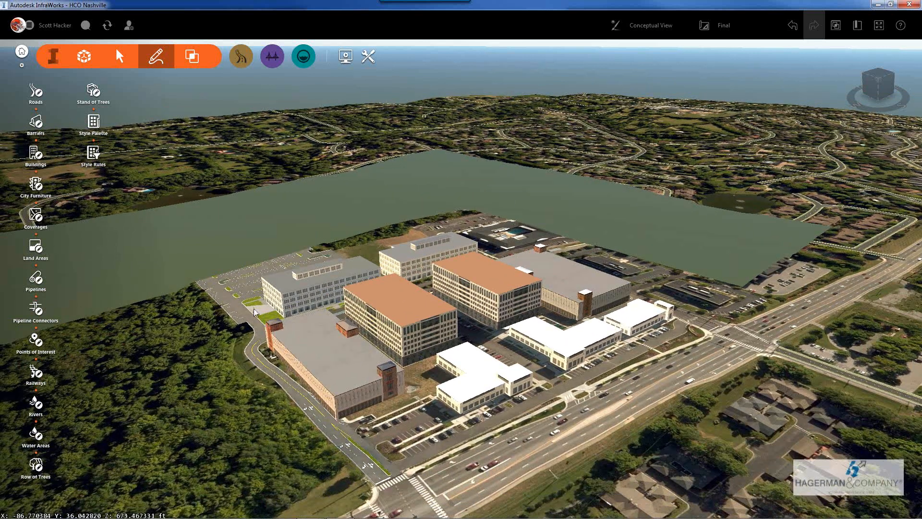
pyautogui.scroll(5, 254, 311)
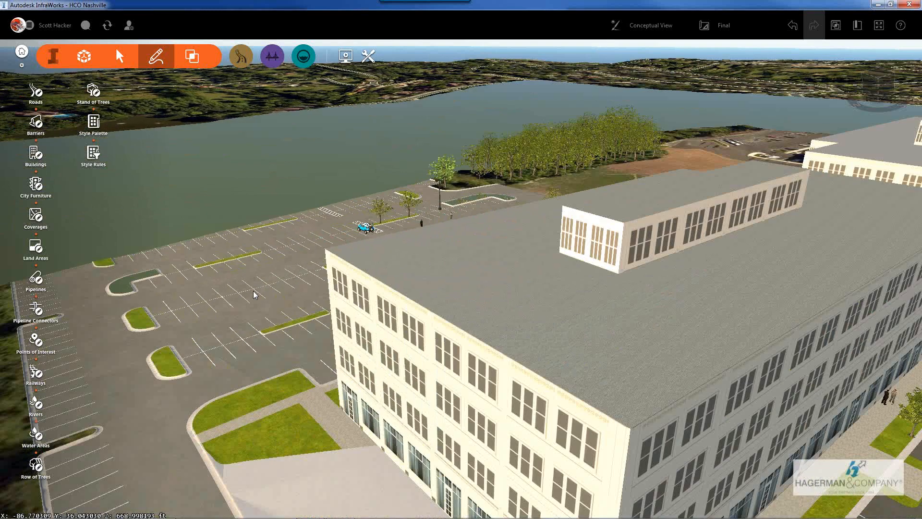
# Examine the filled parking lot and the landscaped delivery area with the FedEx truck beside the office building
pyautogui.moveTo(319, 323); pyautogui.dragTo(345, 332)
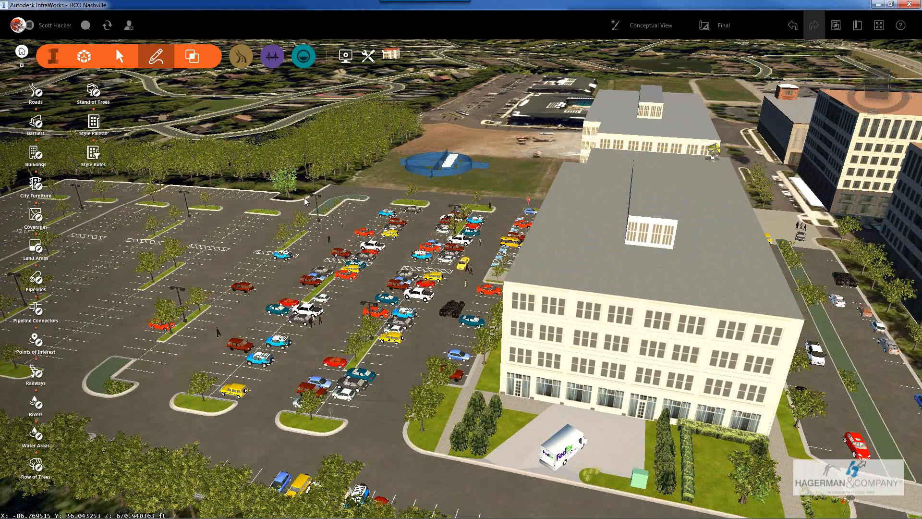
pyautogui.scroll(-3, 345, 154)
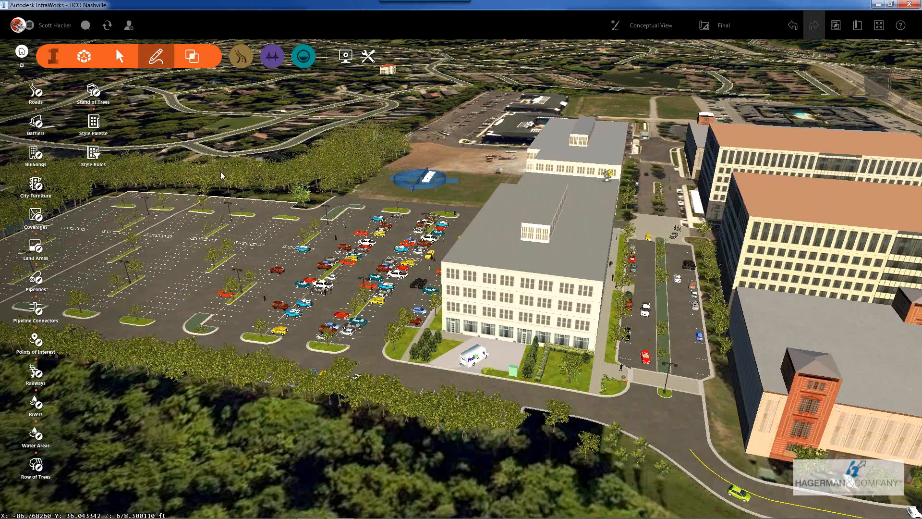
pyautogui.scroll(5, 512, 376)
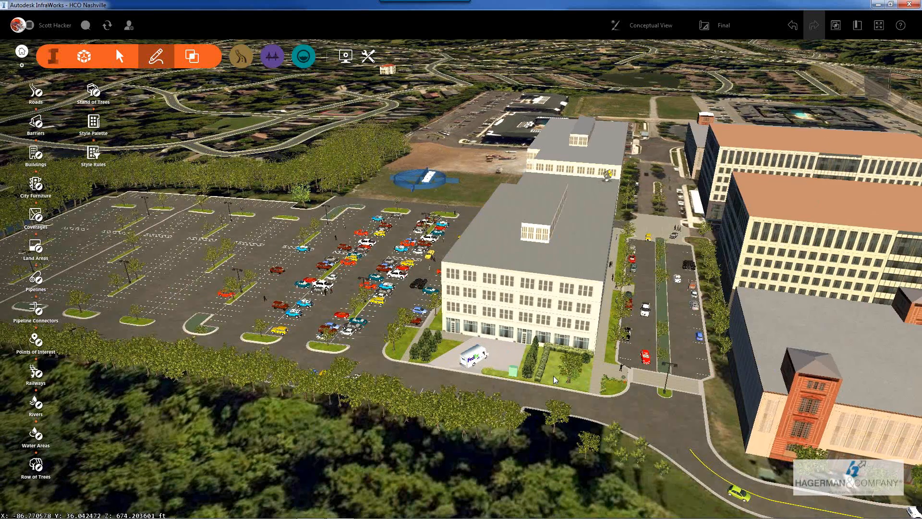
pyautogui.scroll(5, 463, 408)
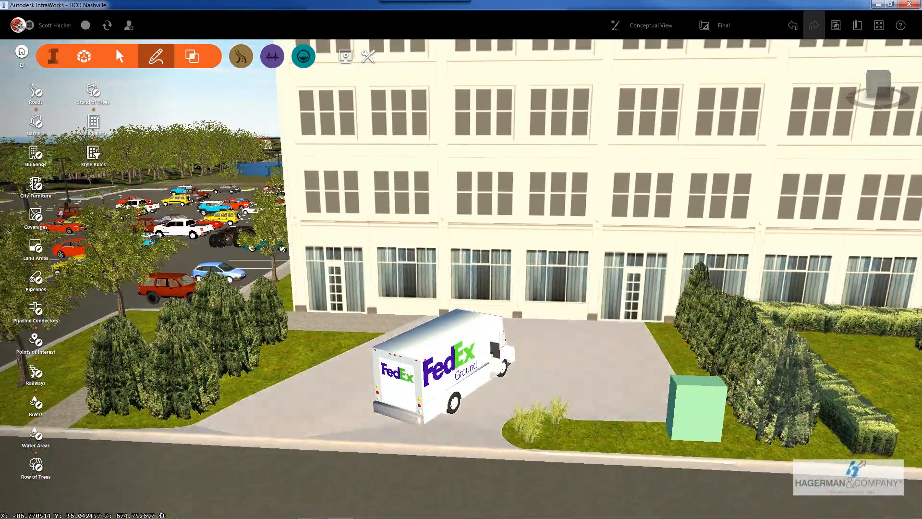
pyautogui.scroll(-5, 667, 424)
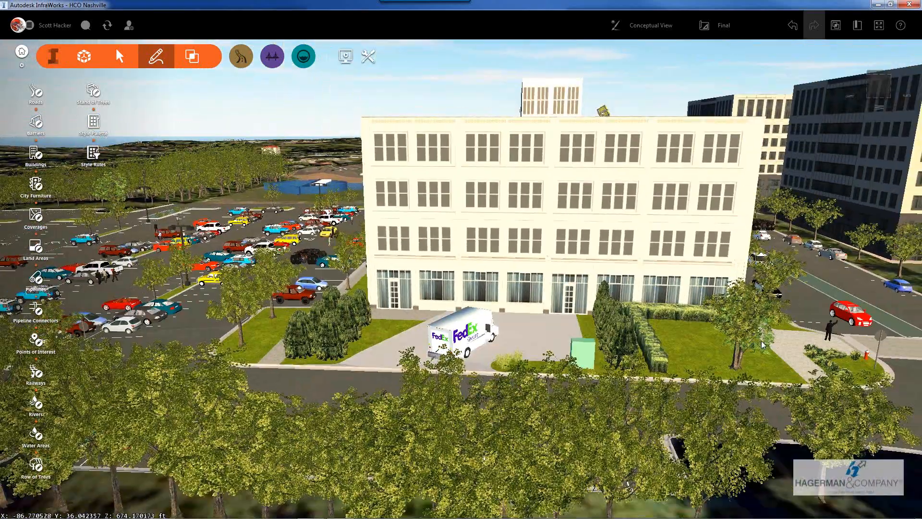
# Examine the tree-lined street between the office buildings and the campus road's entrance at the crosswalk and planted median
pyautogui.moveTo(761, 345); pyautogui.dragTo(389, 483, button='middle')
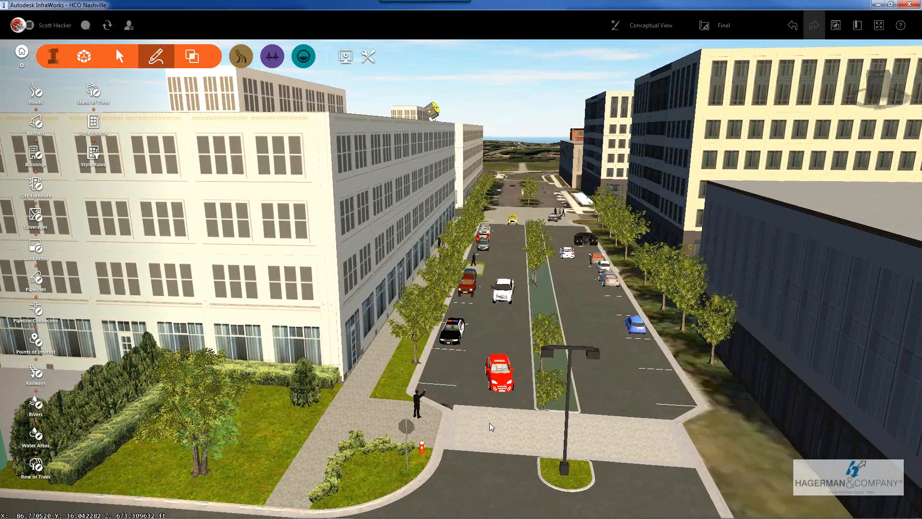
pyautogui.moveTo(528, 428); pyautogui.dragTo(501, 411)
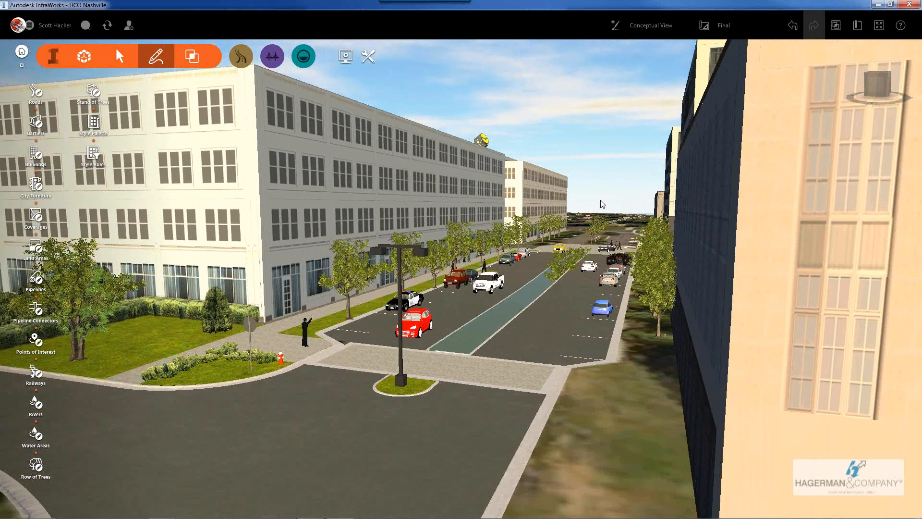
pyautogui.moveTo(539, 273); pyautogui.dragTo(509, 336)
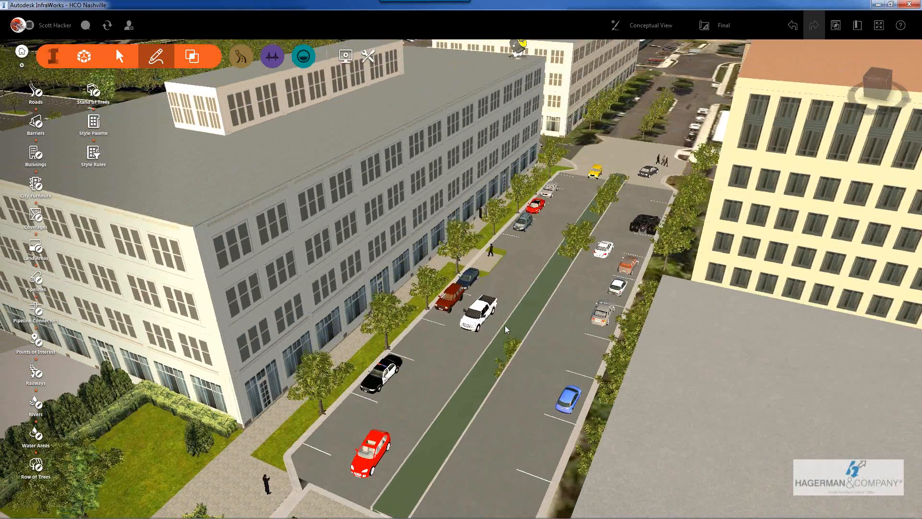
pyautogui.scroll(-3, 412, 297)
pyautogui.moveTo(693, 128); pyautogui.dragTo(358, 241, button='middle')
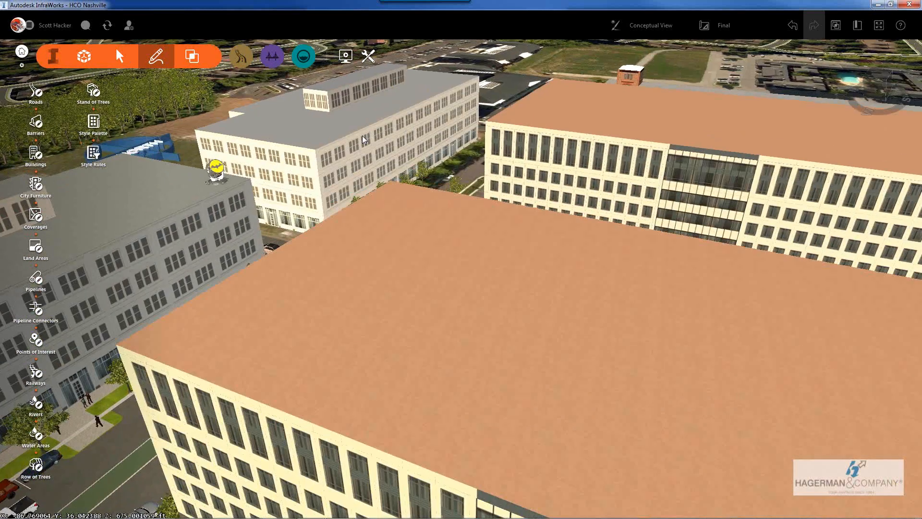
pyautogui.scroll(3, 244, 229)
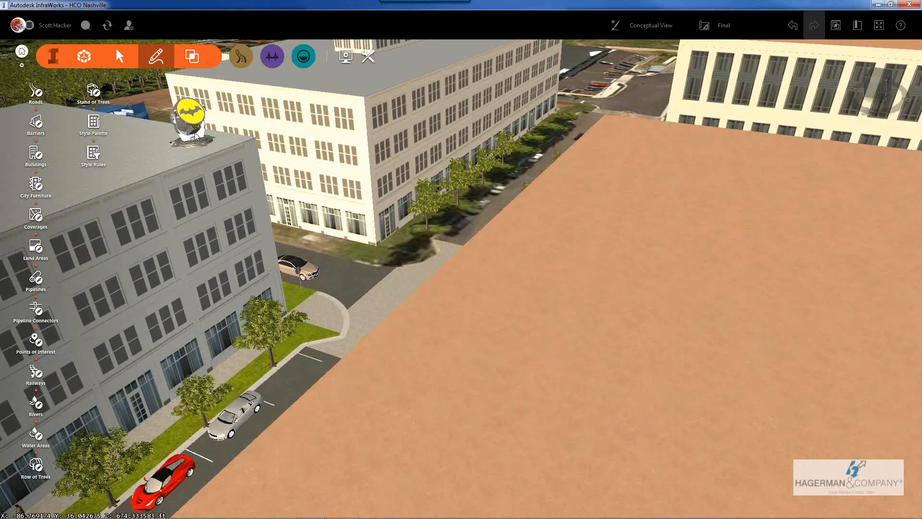
pyautogui.scroll(-3, 232, 212)
pyautogui.moveTo(687, 153); pyautogui.dragTo(295, 246, button='middle')
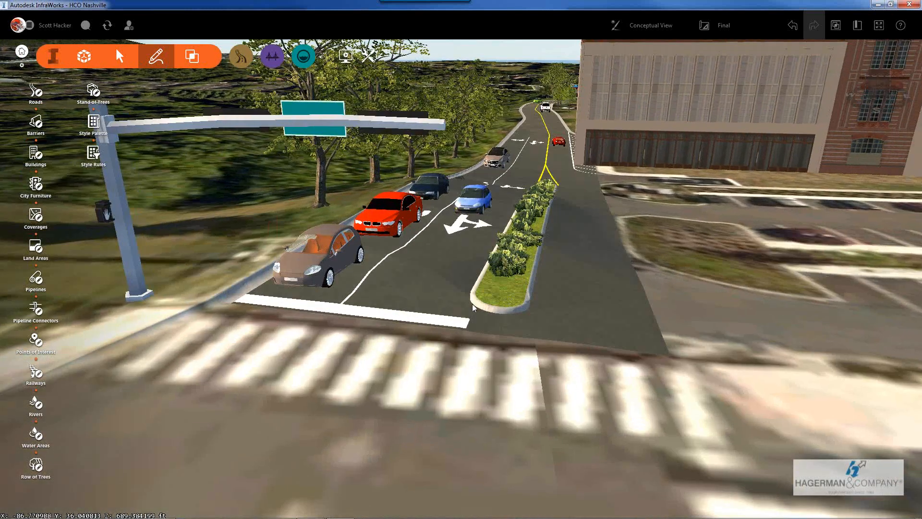
pyautogui.scroll(3, 478, 229)
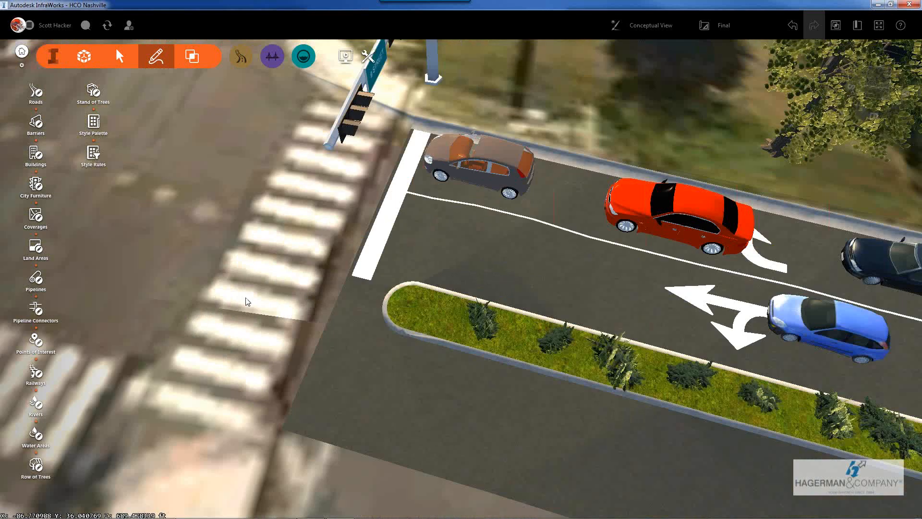